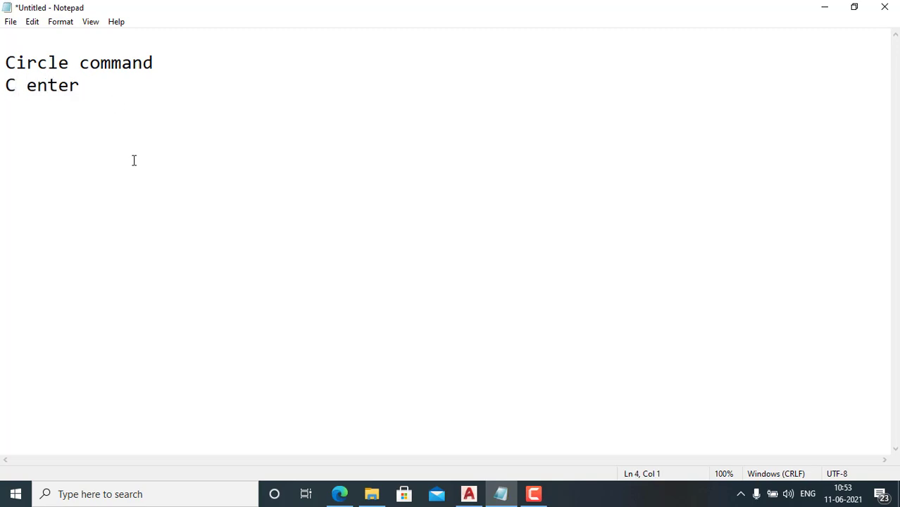
click(469, 494)
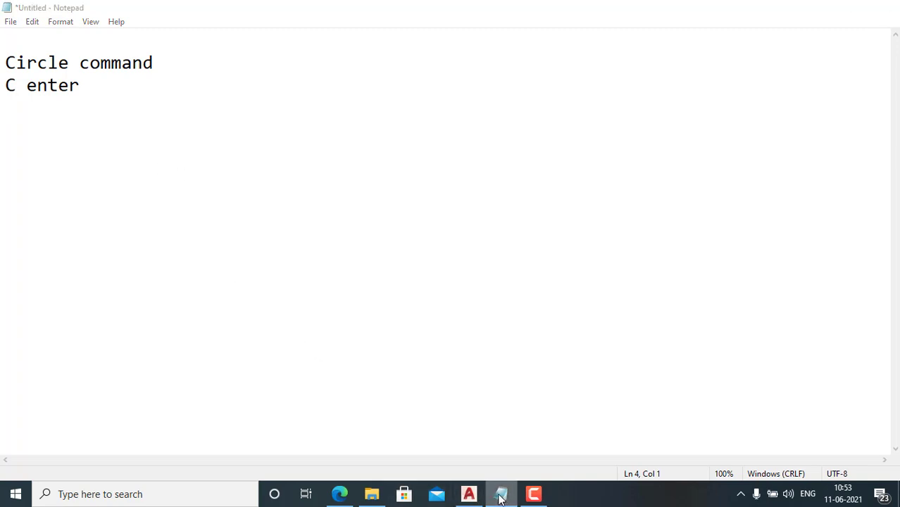
click(470, 496)
click(482, 496)
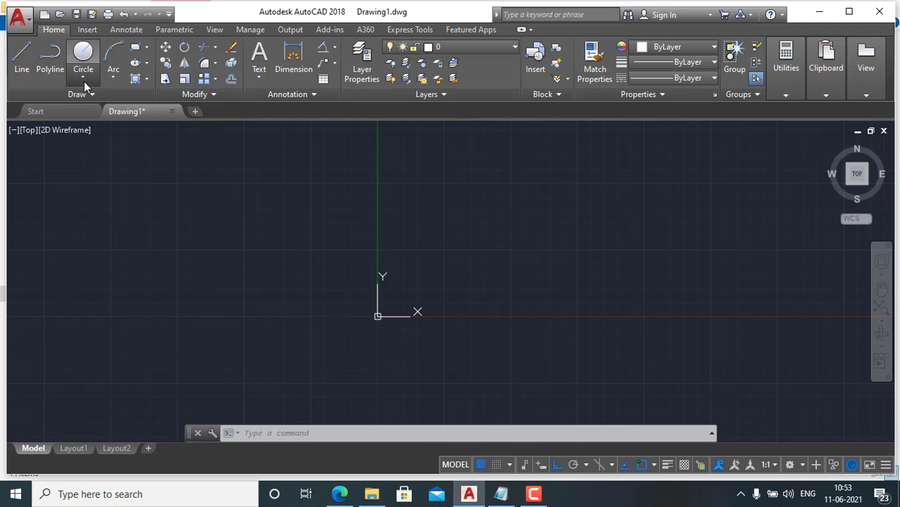
click(87, 84)
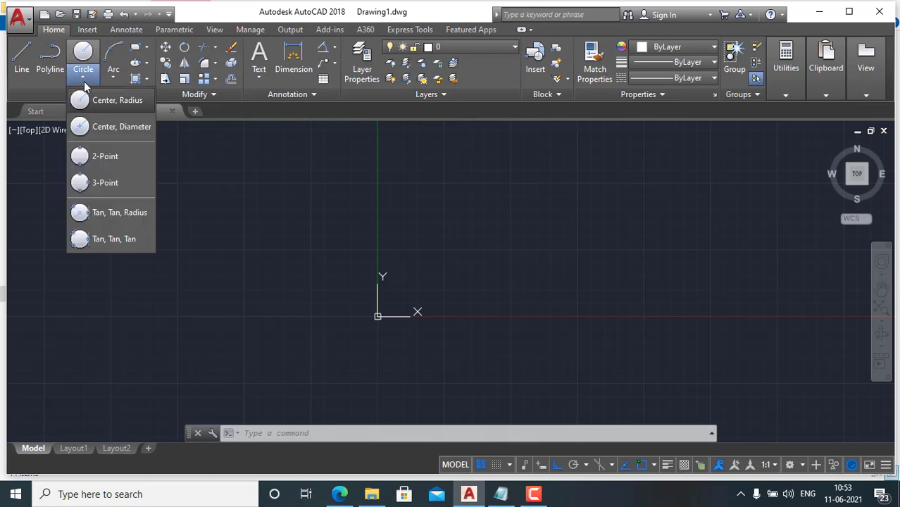
click(532, 496)
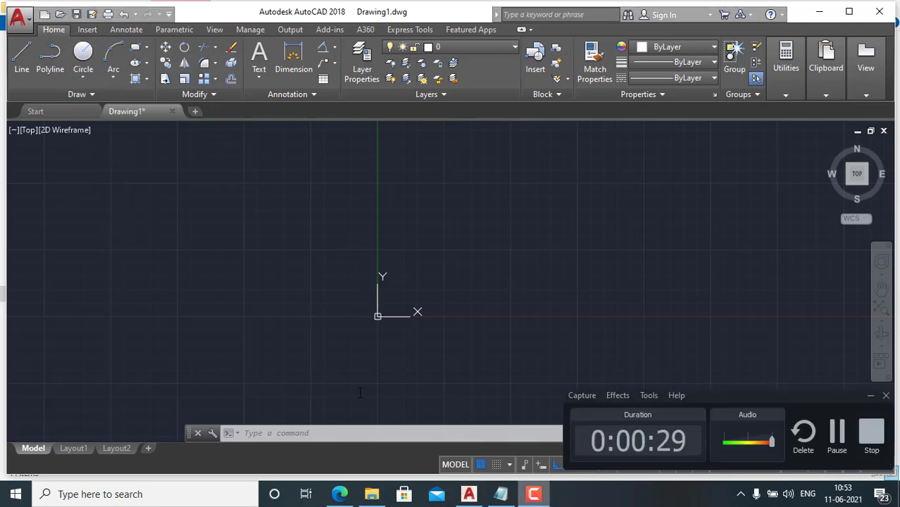
- Switch to Notepad and add the line "go to draw option in menu bar" below "C enter"
click(501, 494)
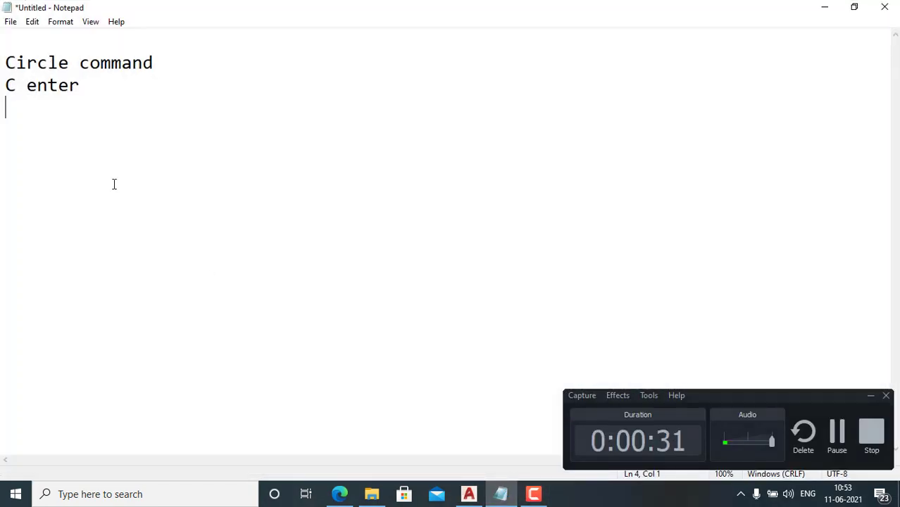
click(871, 397)
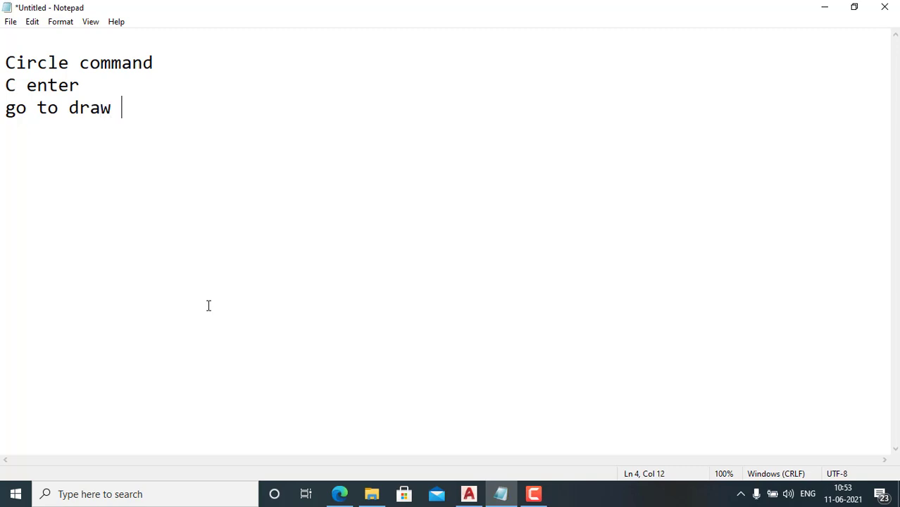
text(ion in menu)
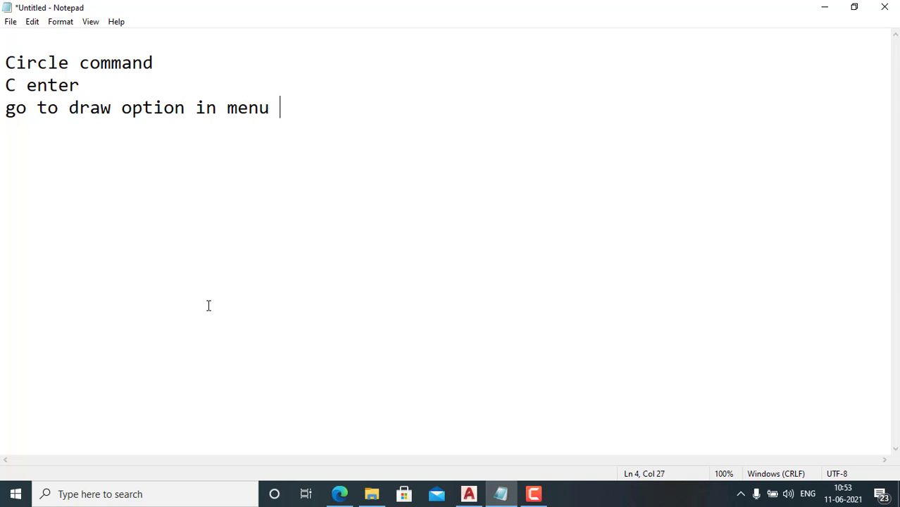
text(bar)
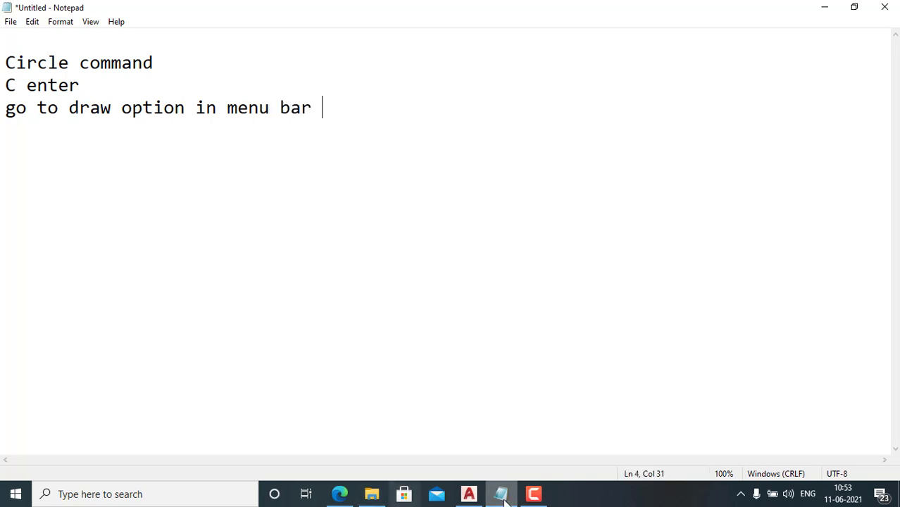
- Switch to AutoCAD and draw a circle by center and radius, with radius 10, left of the origin
click(469, 494)
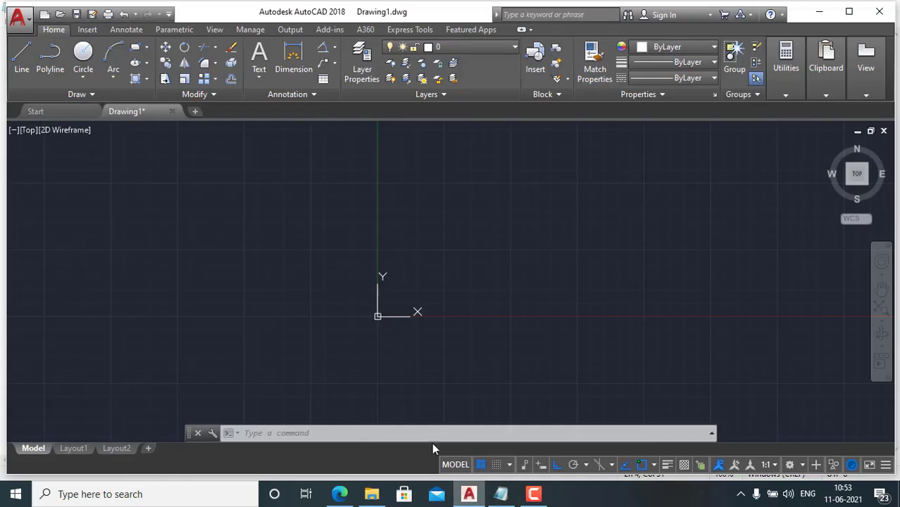
click(85, 79)
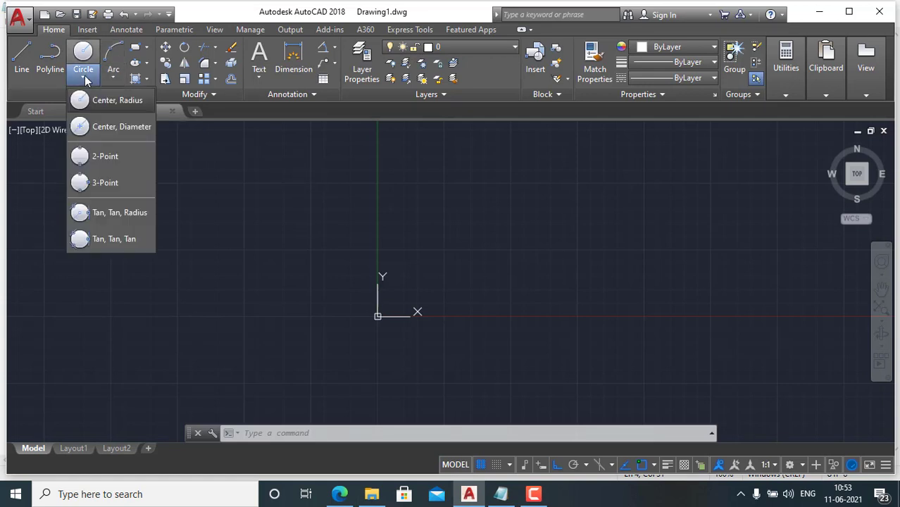
click(133, 100)
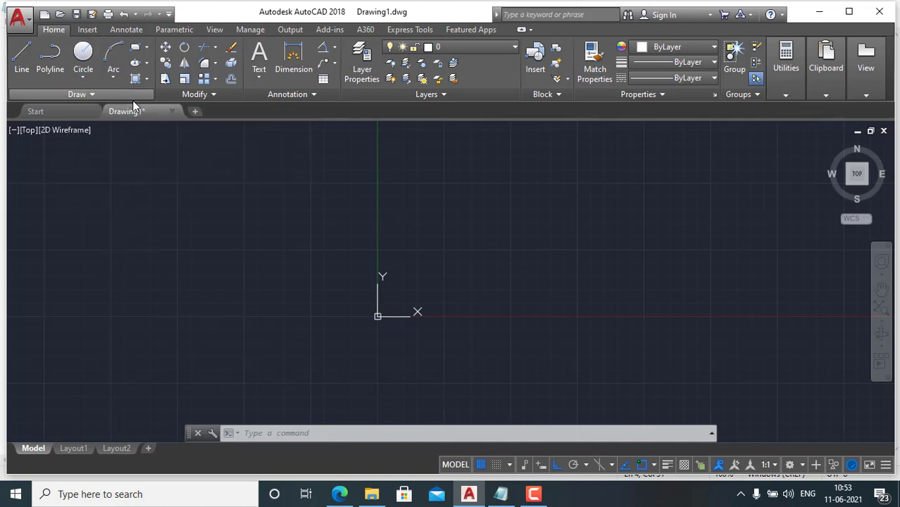
click(250, 275)
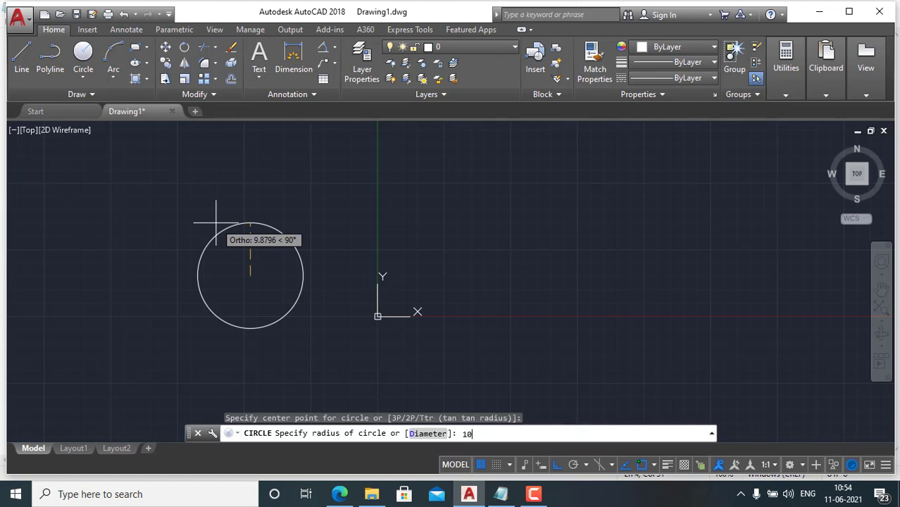
key(Return)
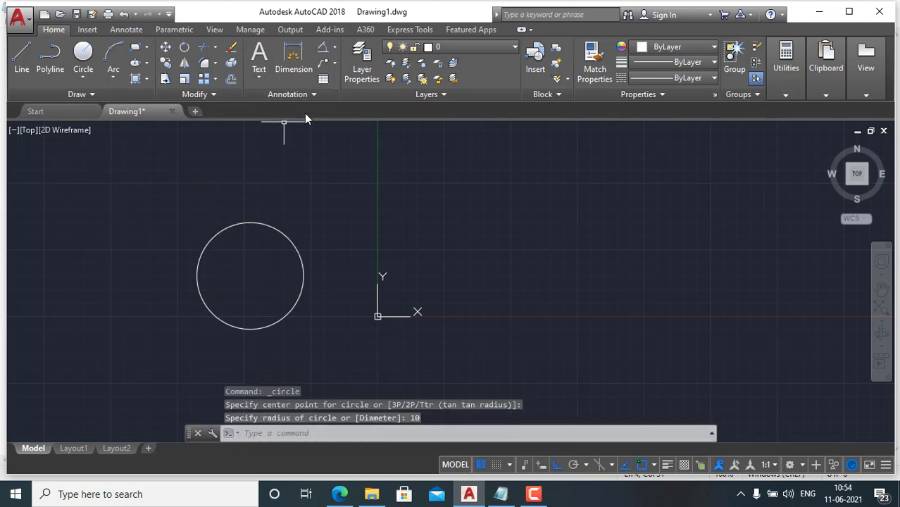
- Add a radius dimension to the circle, placing its text outside at the upper right
click(336, 48)
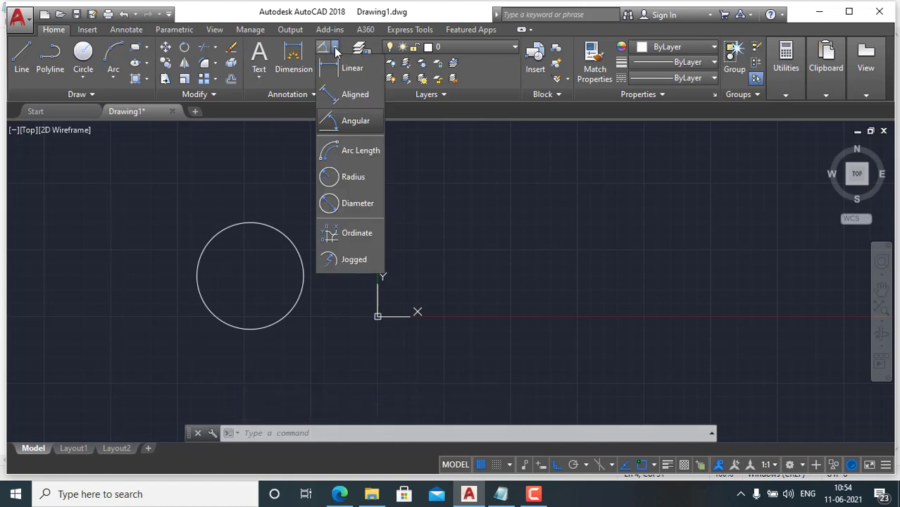
click(354, 177)
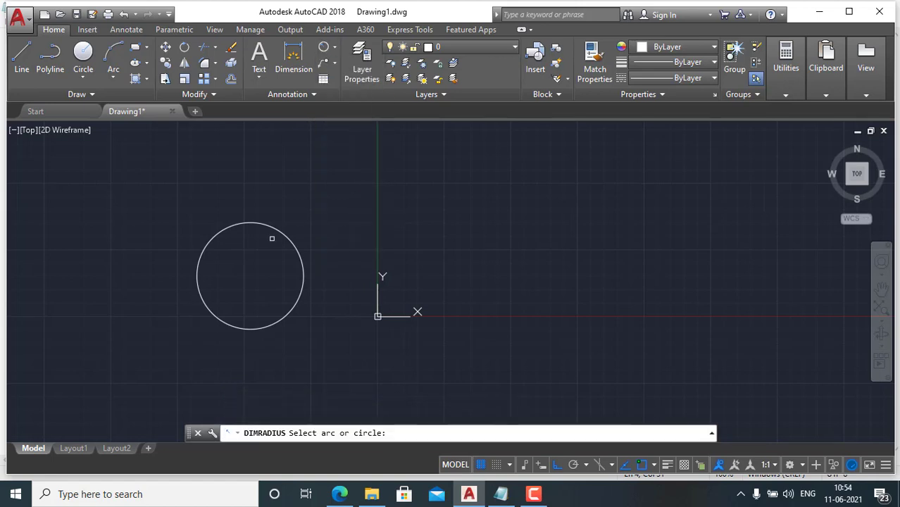
click(274, 227)
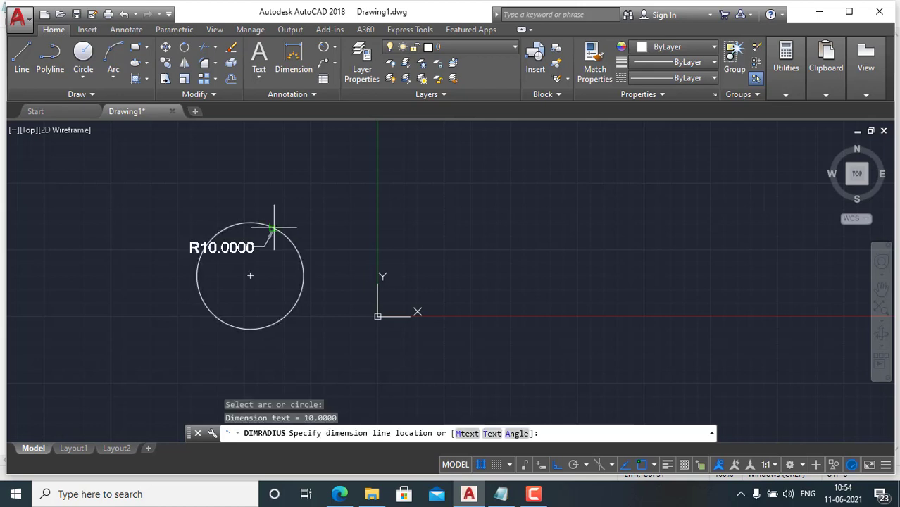
click(307, 187)
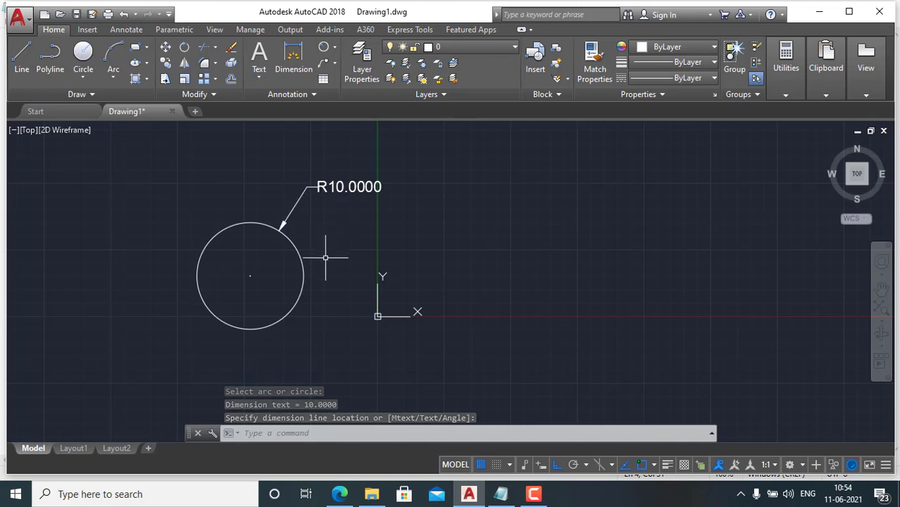
- Draw a second circle by center and diameter, with diameter 10, to the left of the first circle
middle_drag(325, 255, 472, 248)
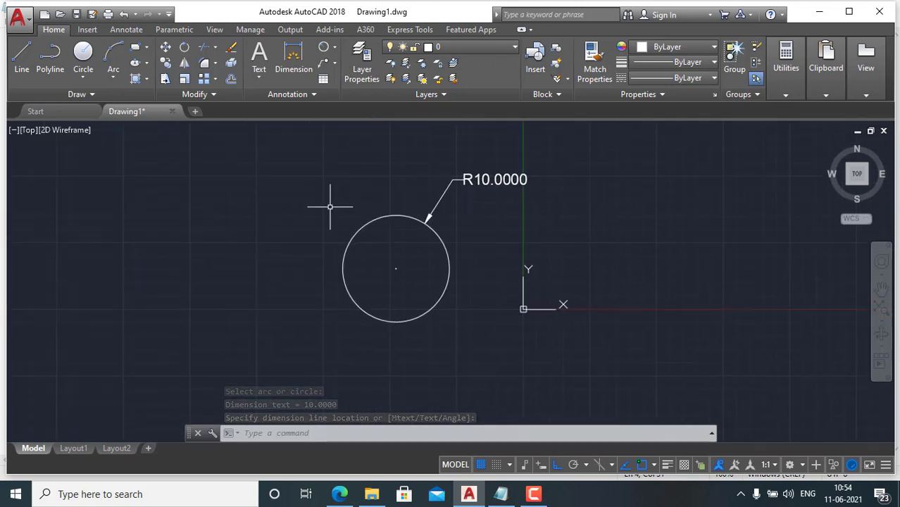
click(84, 78)
click(119, 131)
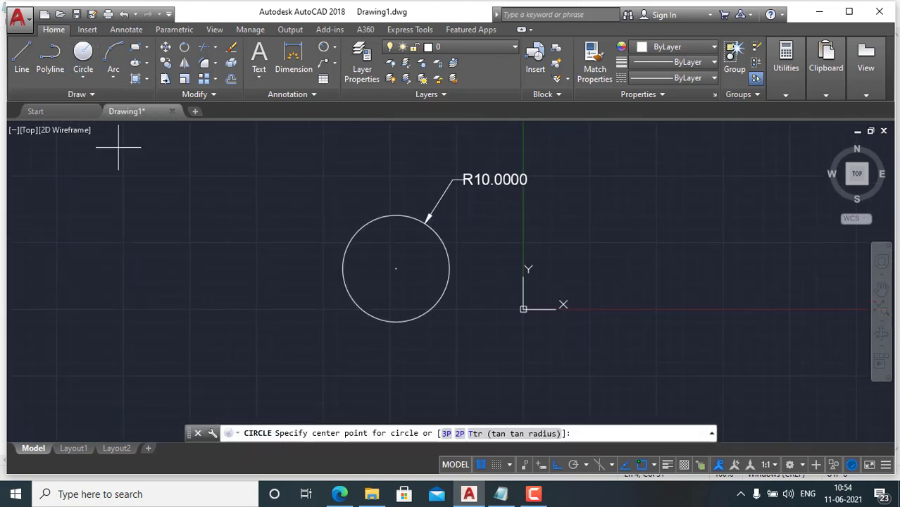
click(184, 291)
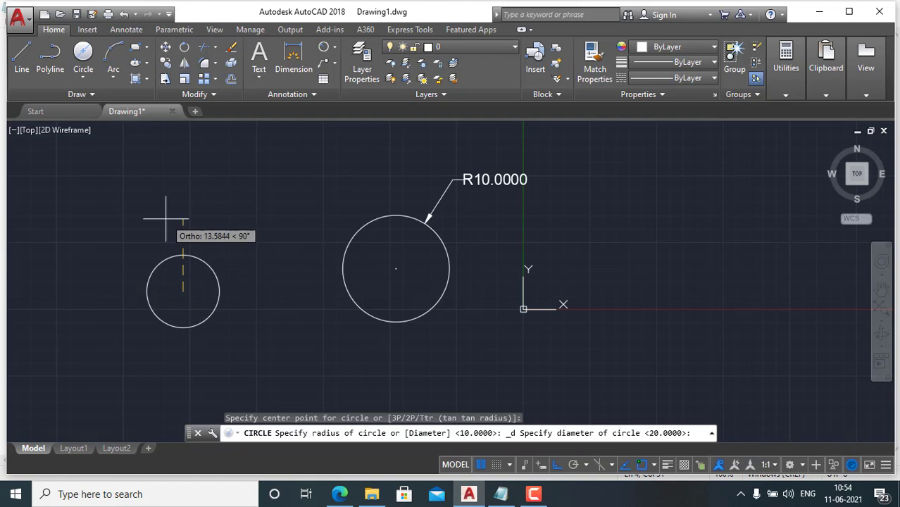
text(10)
key(Return)
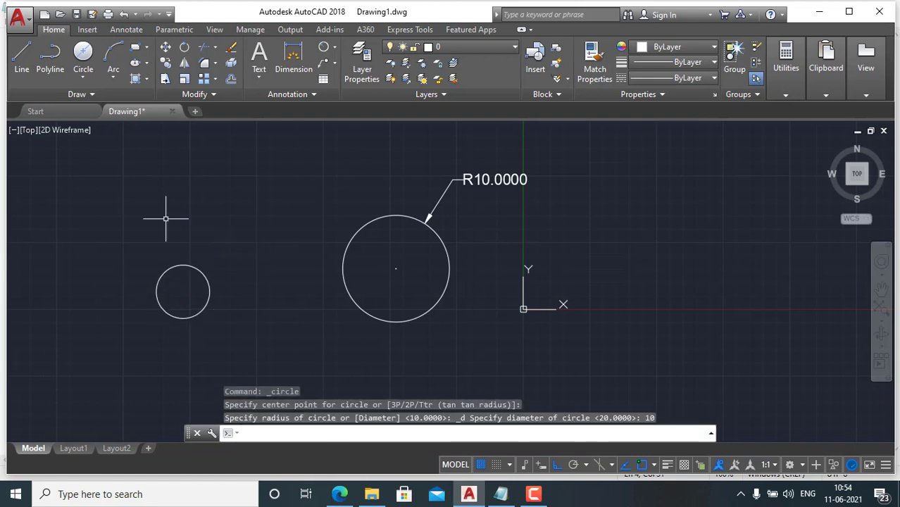
- Add a diameter dimension to the small circle, placing its text outside at the upper right
click(334, 48)
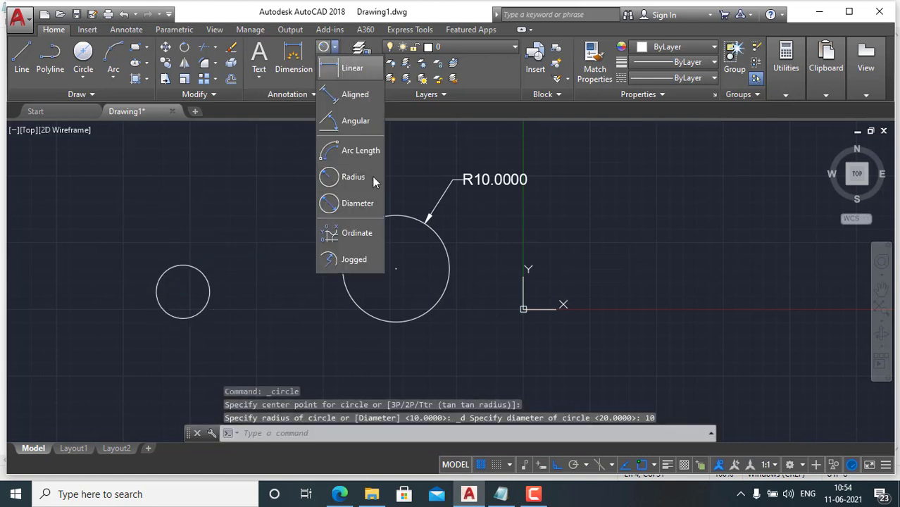
click(346, 209)
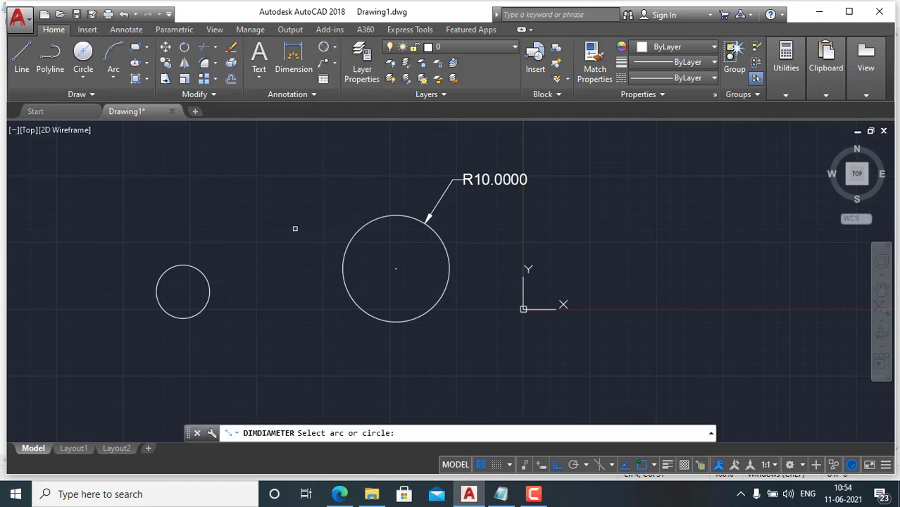
click(195, 267)
click(222, 228)
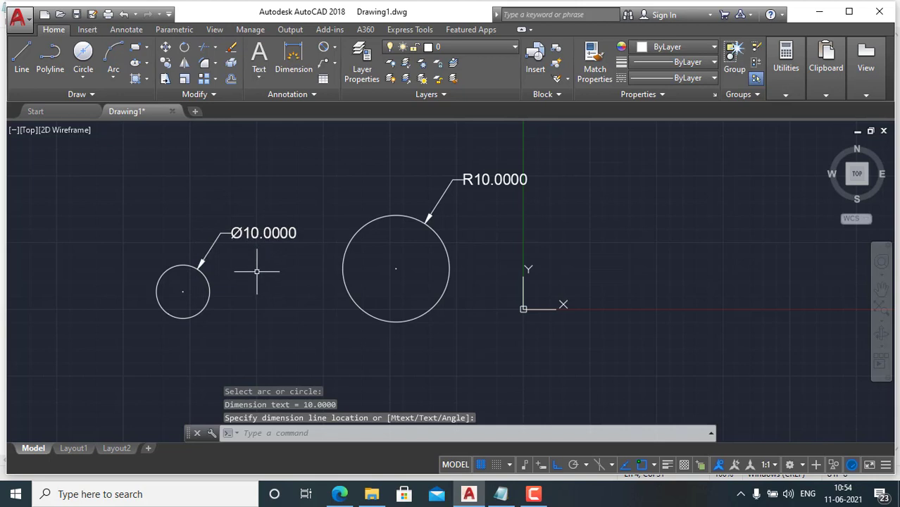
- Draw a 2-point circle spanning from the small circle's right edge to the left edge of the radius 10 circle
middle_drag(264, 256, 314, 230)
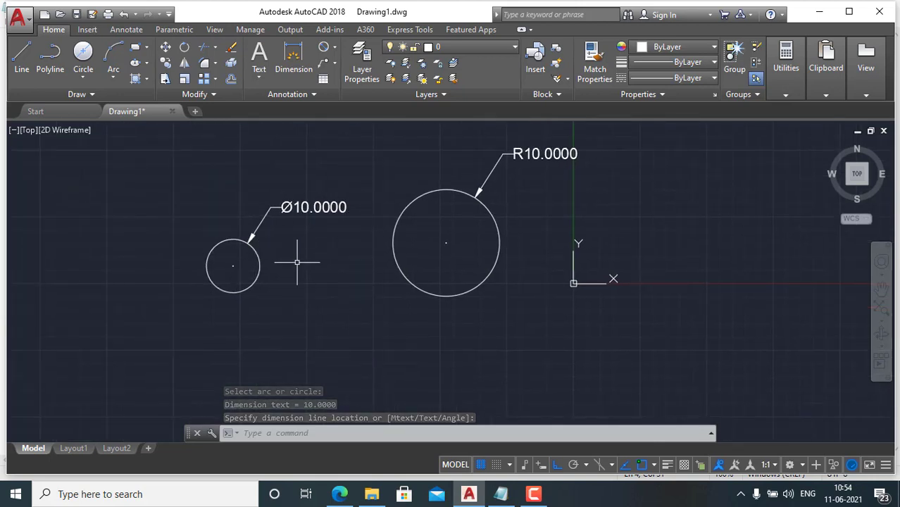
click(84, 79)
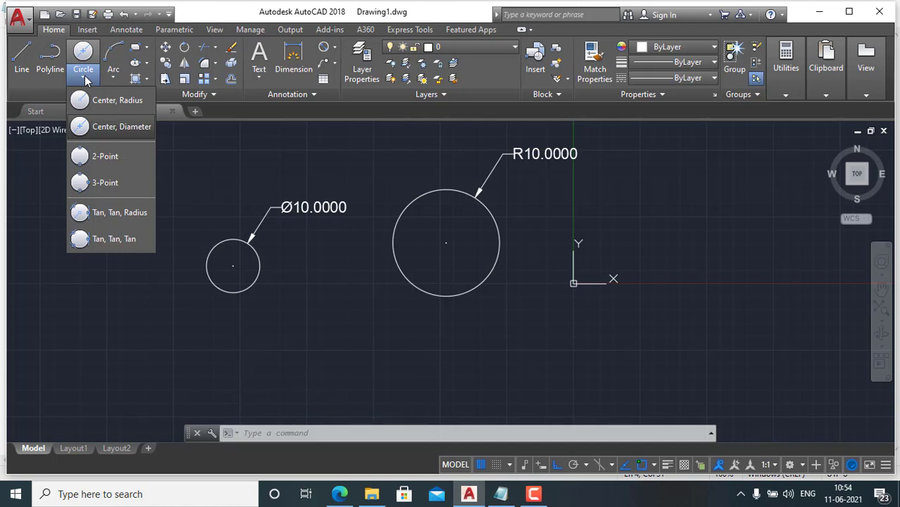
click(110, 159)
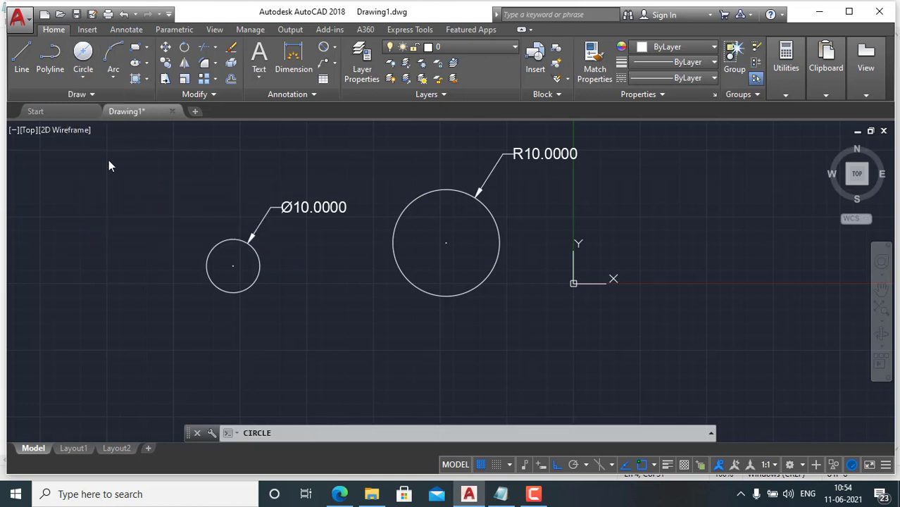
click(260, 266)
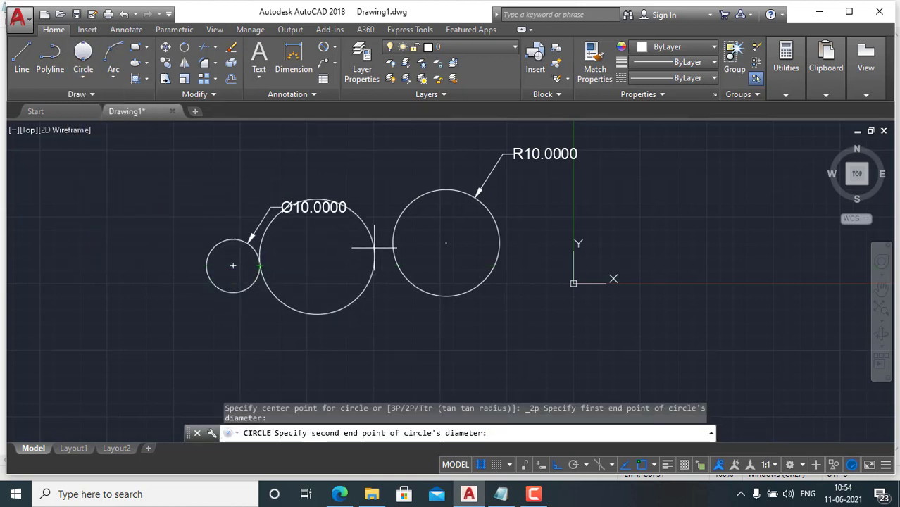
click(393, 249)
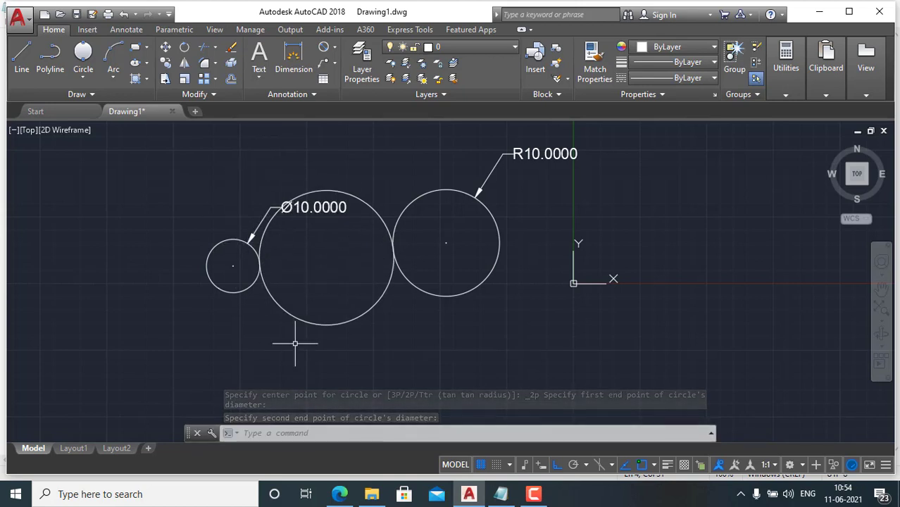
- Draw a closed right triangle with the Line command in the empty area left of the circles, with its right angle at the lower left
scroll(239, 305, down, 3)
middle_drag(233, 322, 455, 282)
click(85, 79)
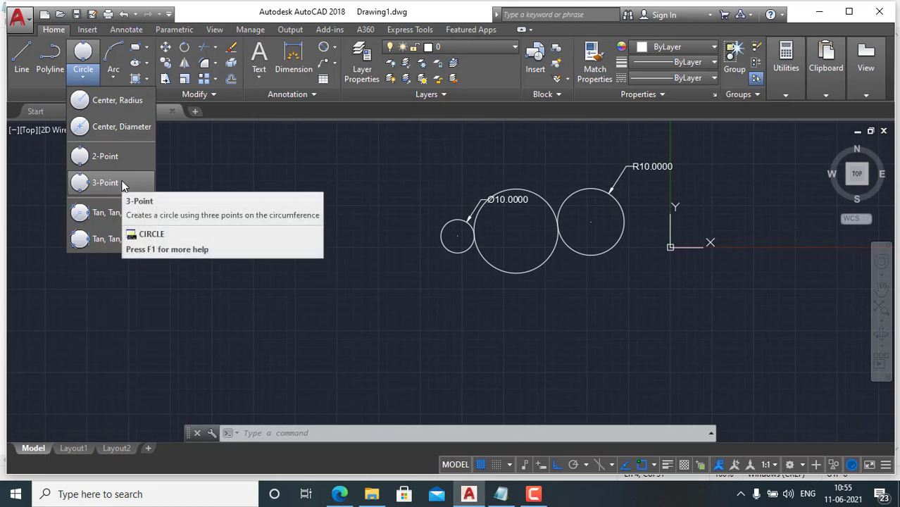
click(22, 56)
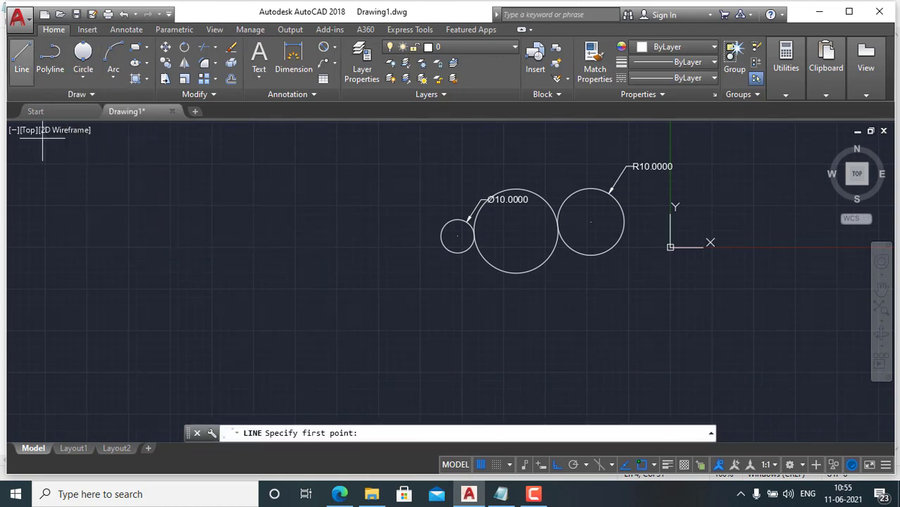
click(161, 191)
click(162, 336)
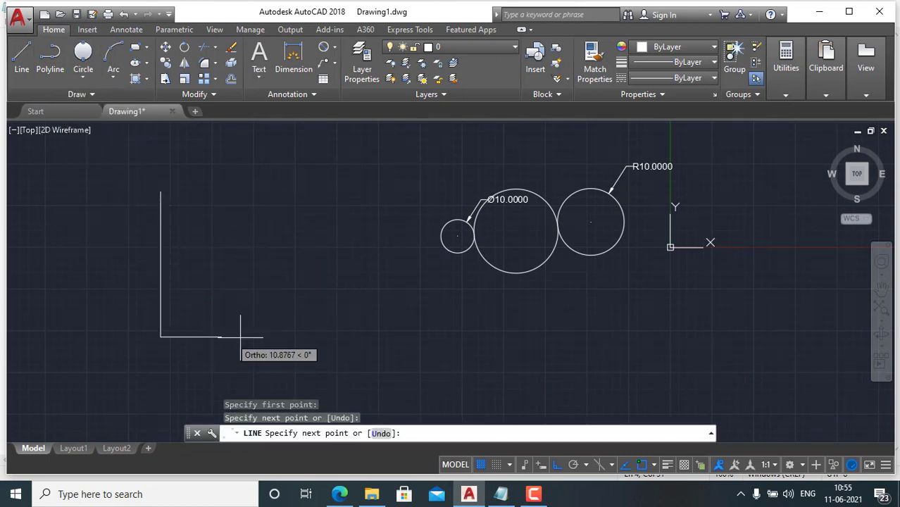
click(361, 336)
click(161, 190)
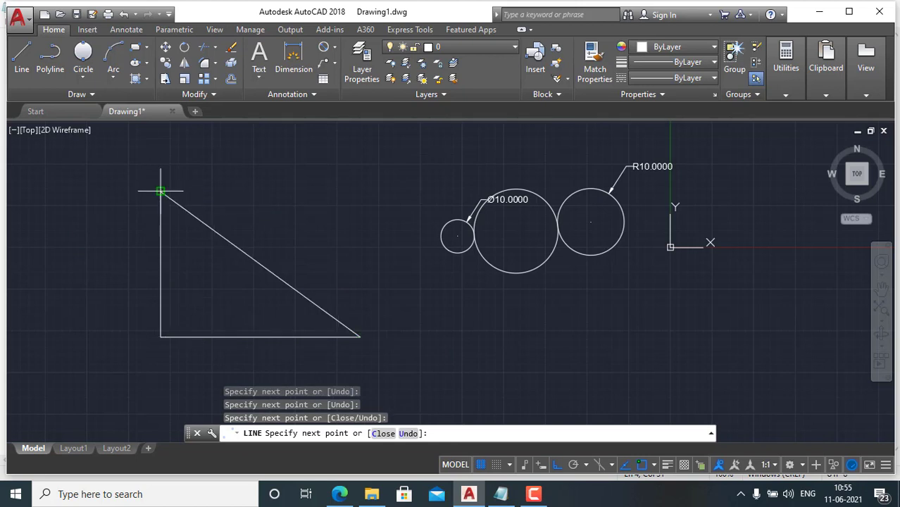
right_click(164, 191)
click(182, 204)
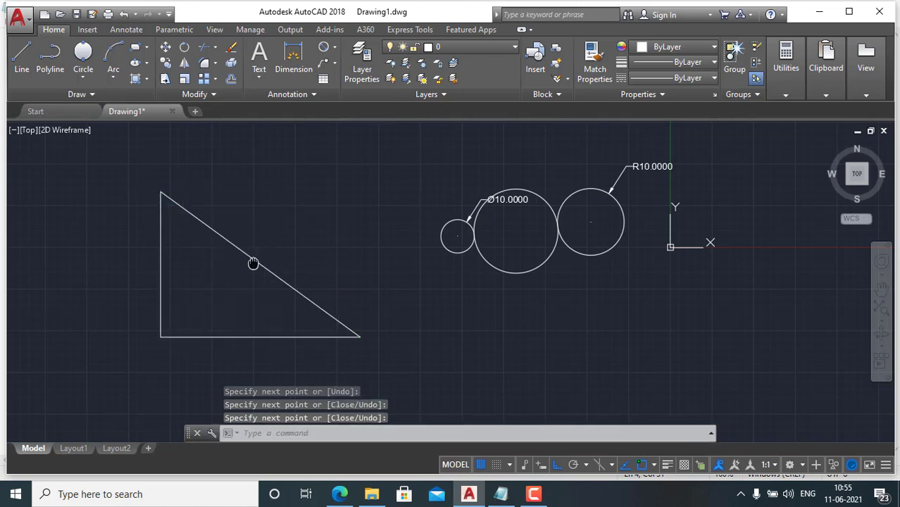
- Draw a 3-point circle through the right triangle's three corners, starting at its upper corner
middle_drag(253, 262, 281, 259)
click(83, 79)
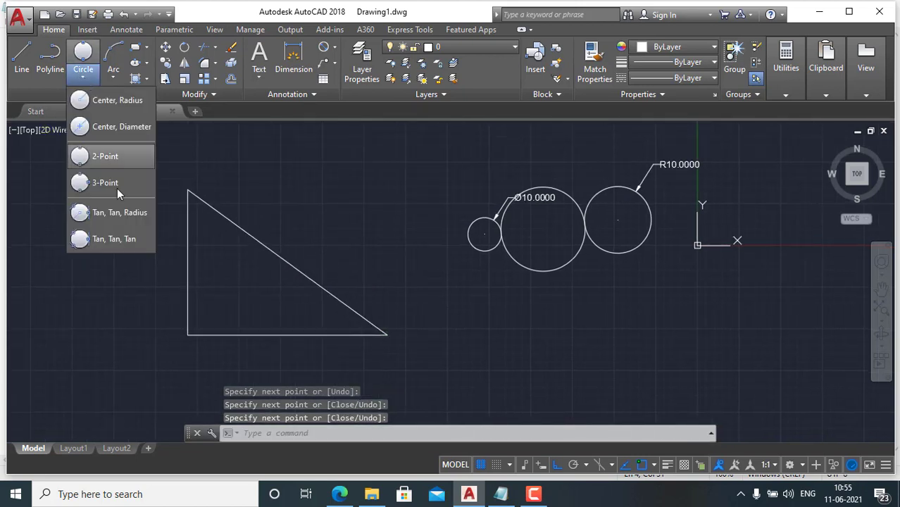
click(106, 183)
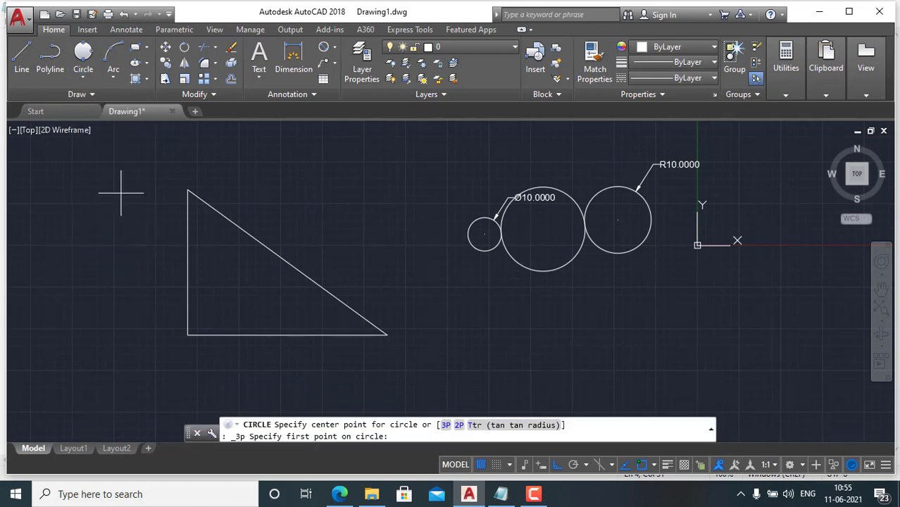
click(188, 189)
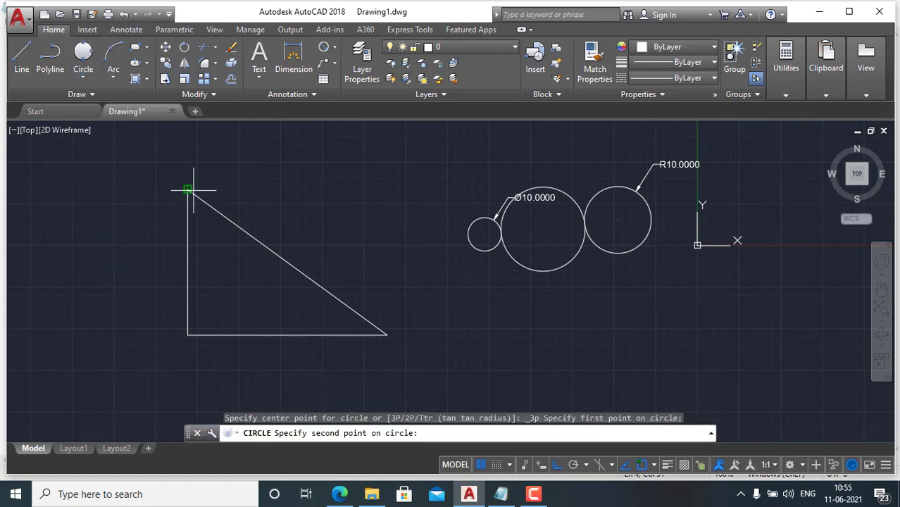
click(187, 336)
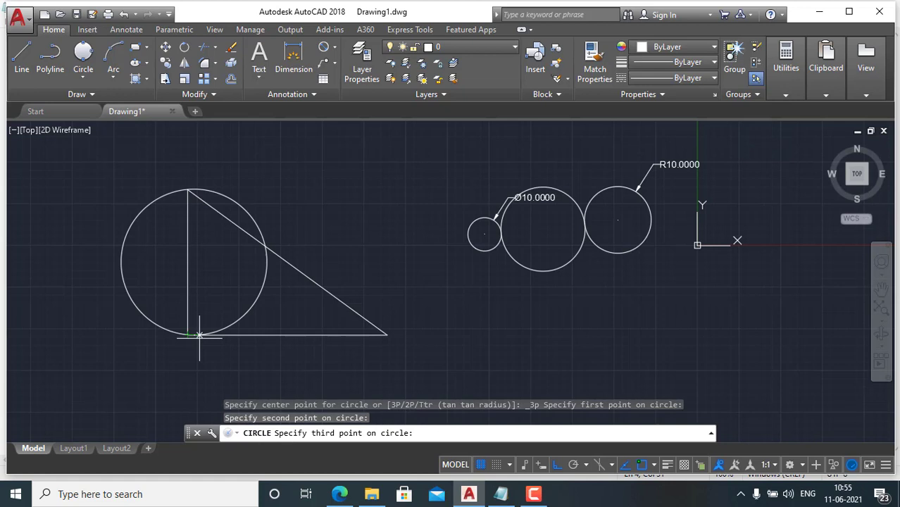
click(388, 335)
scroll(127, 288, down, 3)
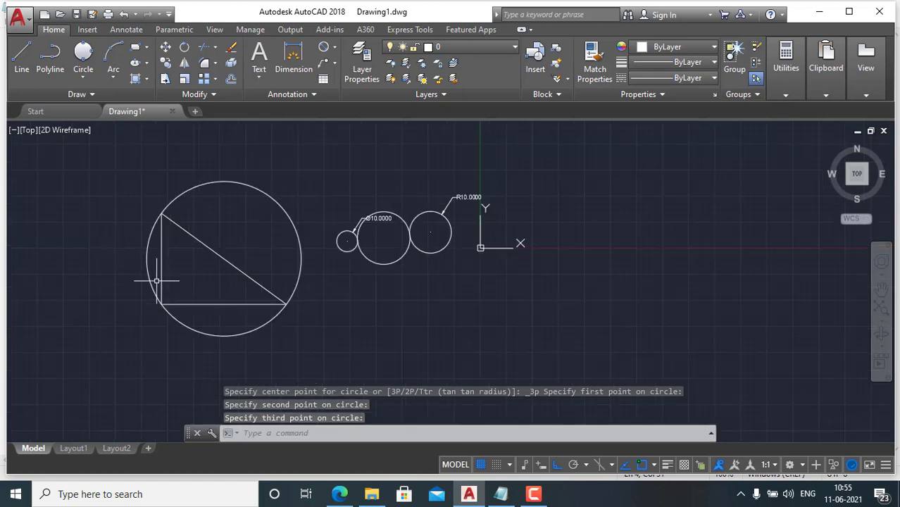
middle_drag(151, 281, 234, 286)
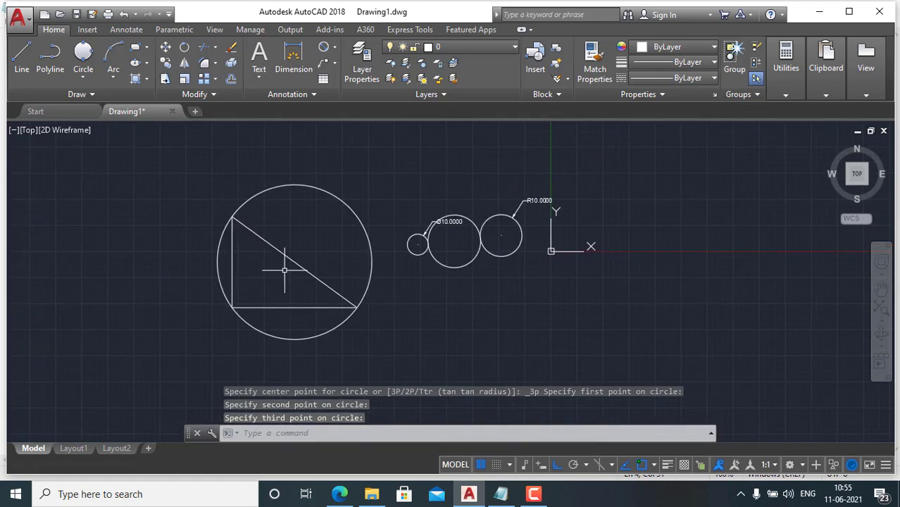
- Delete the 3-point circle and the triangle's hypotenuse
click(83, 79)
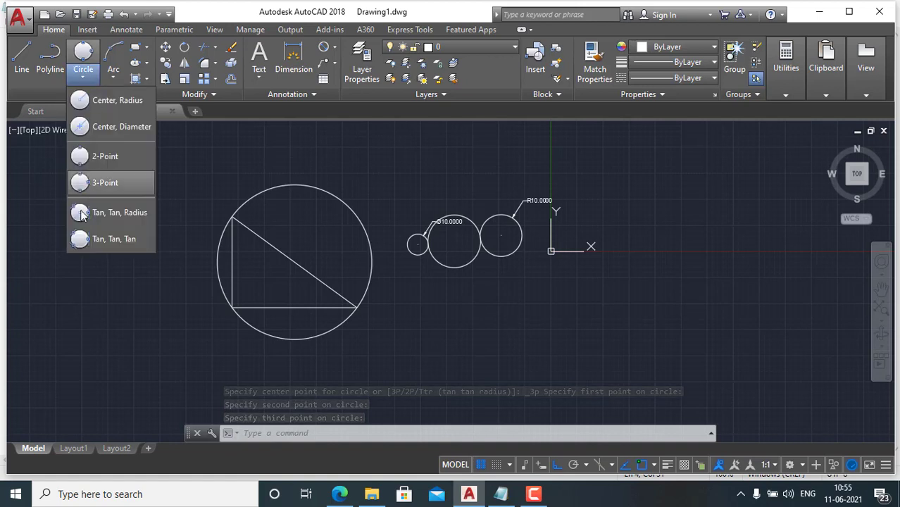
click(287, 190)
click(293, 191)
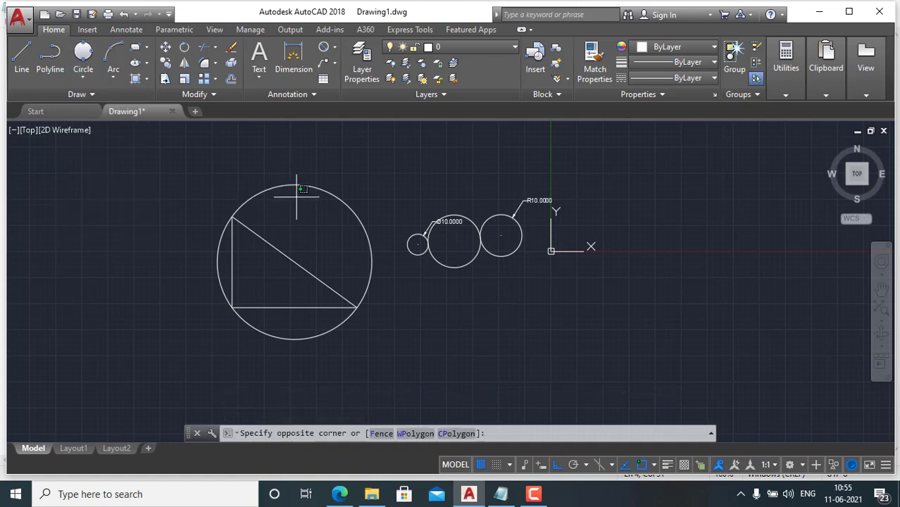
click(266, 191)
click(305, 216)
click(279, 261)
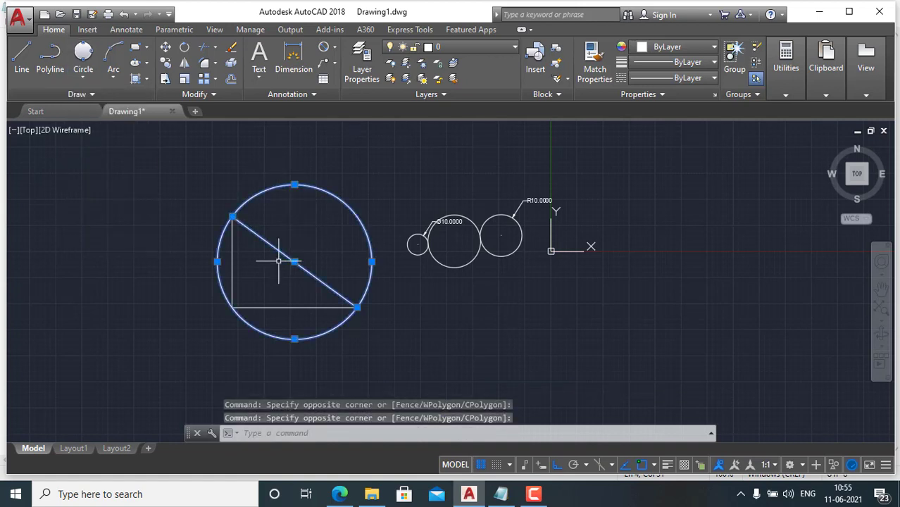
key(Delete)
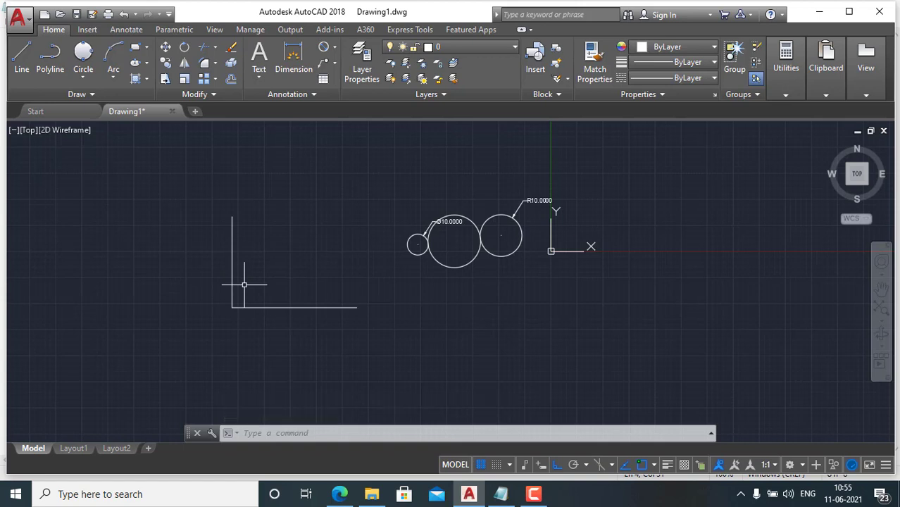
- Draw a Tan, Tan, Radius circle of radius 10 tangent to the vertical and horizontal lines
click(84, 80)
click(121, 213)
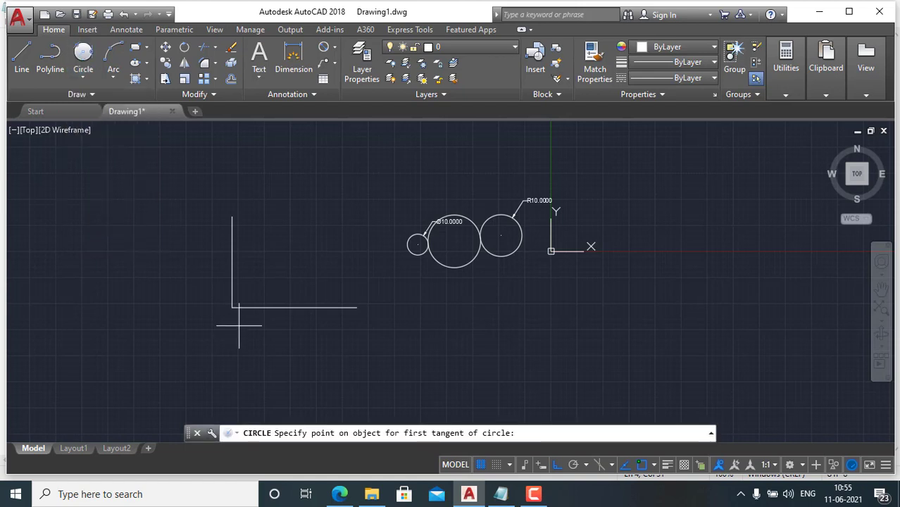
click(233, 267)
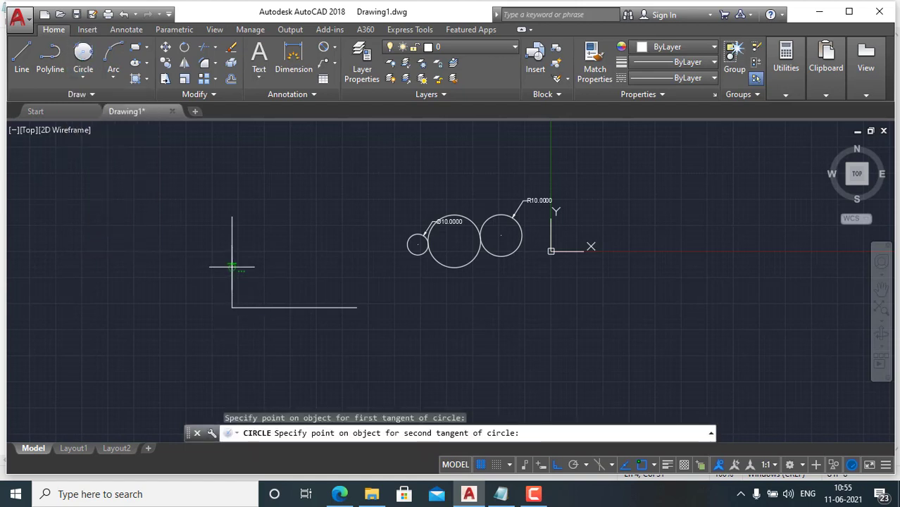
click(288, 308)
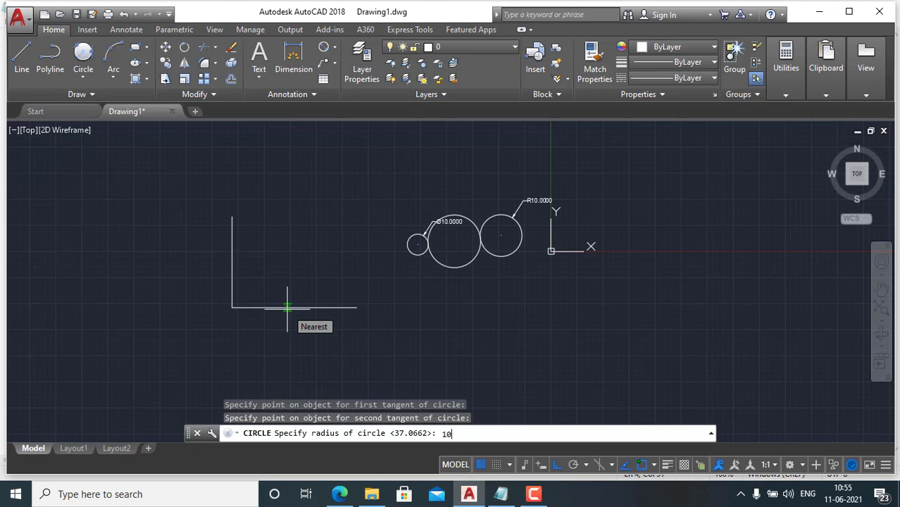
key(Return)
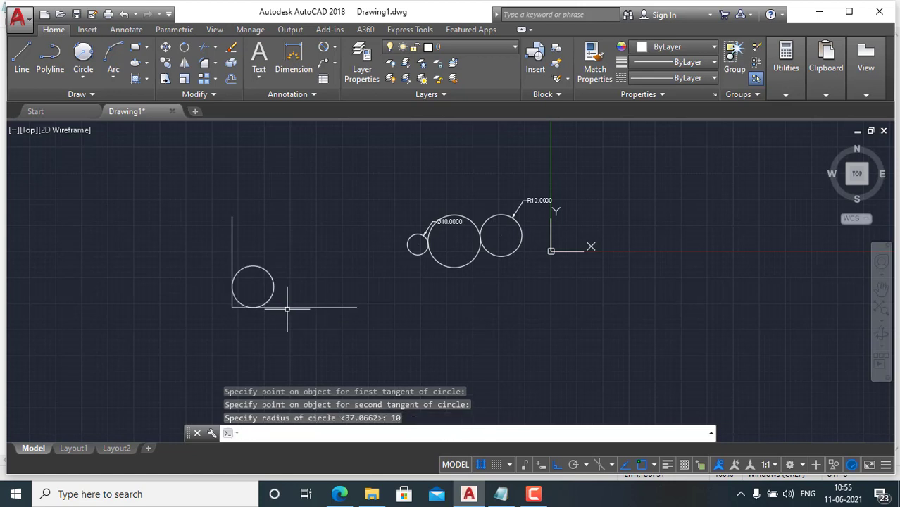
scroll(244, 287, up, 2)
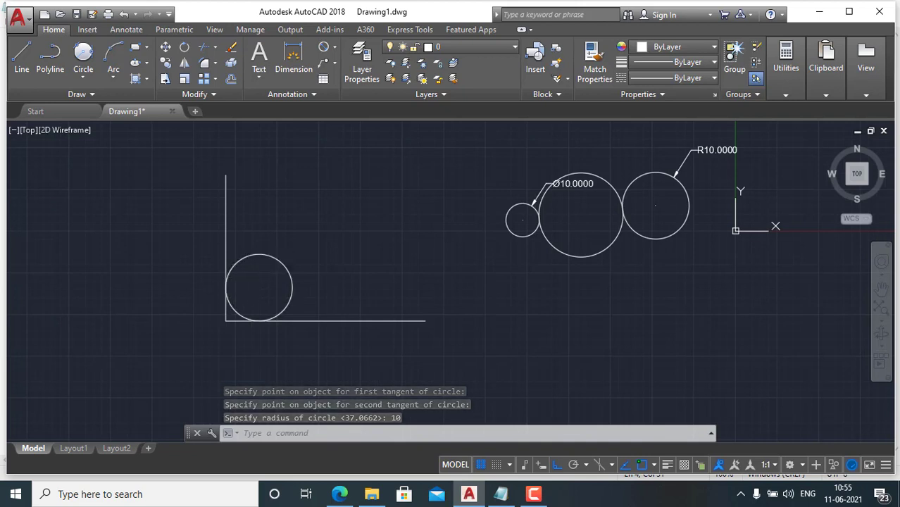
- Delete the circle between the two legs and close the triangle with a line joining their free ends
click(266, 259)
key(Delete)
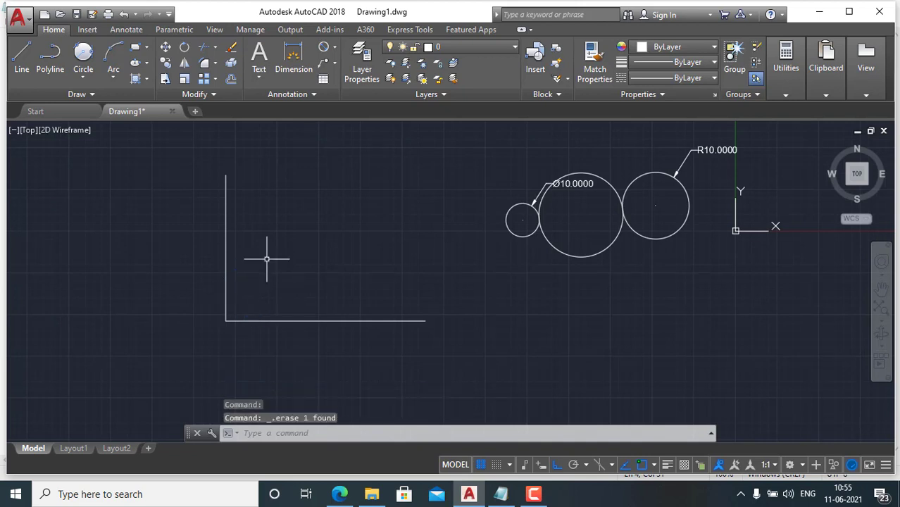
click(83, 78)
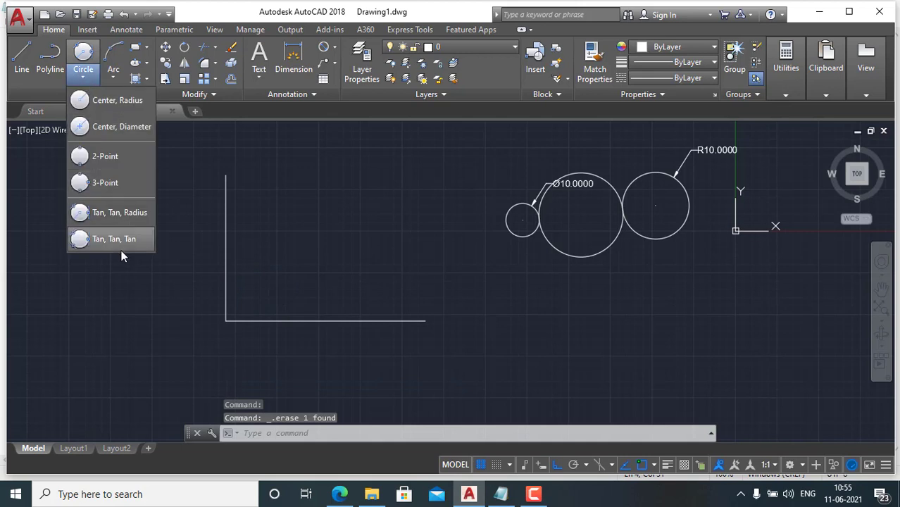
click(22, 71)
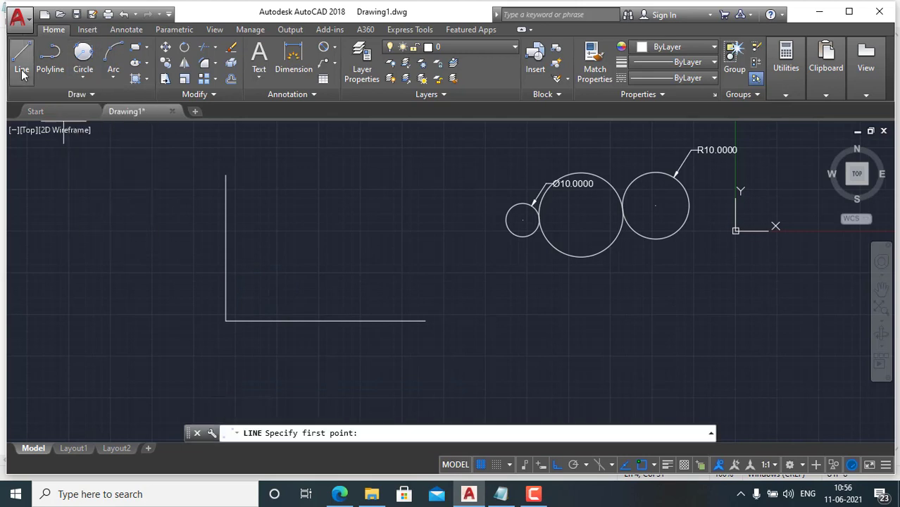
click(226, 174)
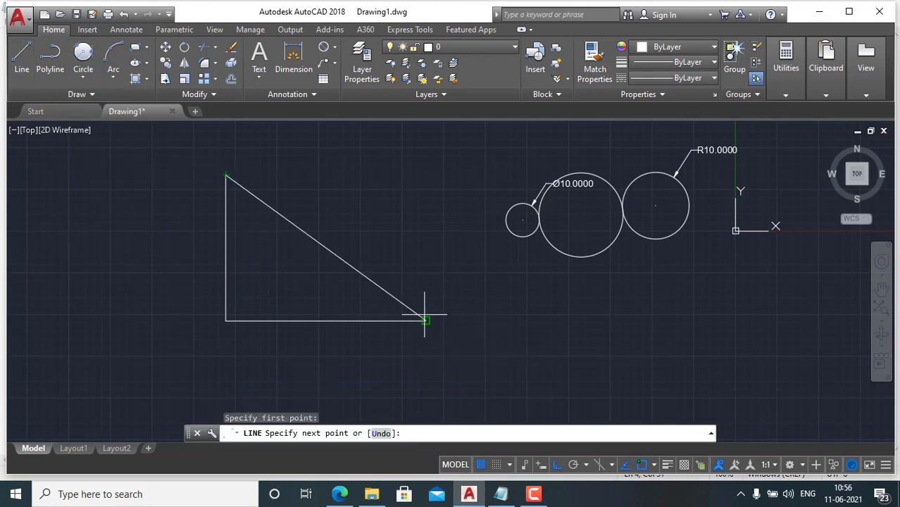
click(426, 321)
key(Return)
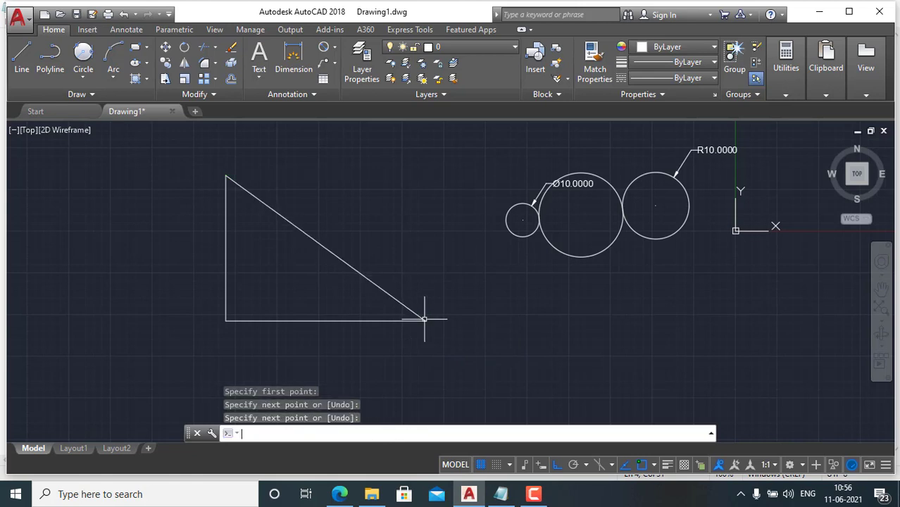
- Draw a Tan, Tan, Tan circle inside the triangle, tangent to its vertical side, hypotenuse and base
click(83, 78)
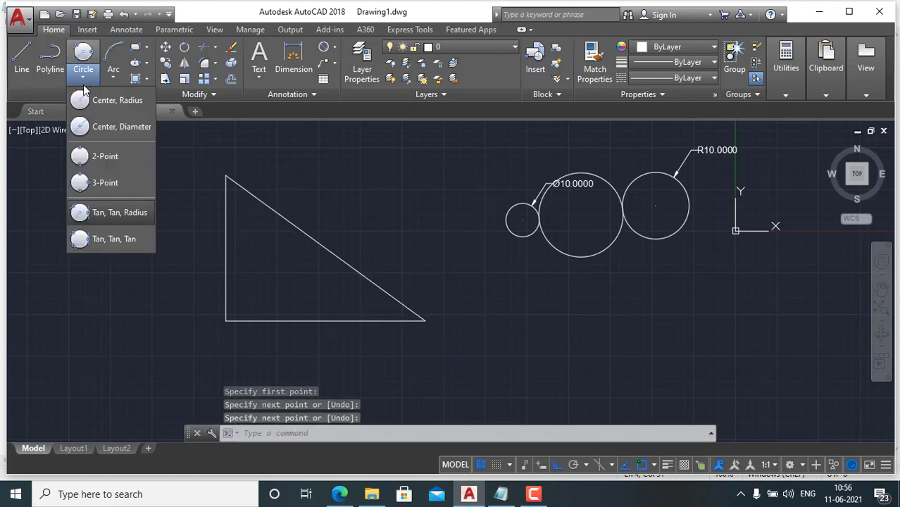
click(121, 246)
click(227, 254)
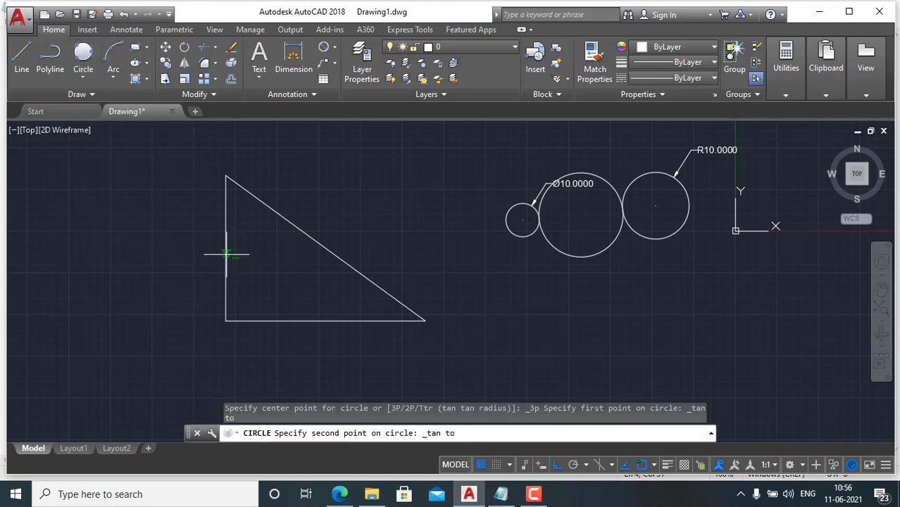
click(300, 229)
click(322, 319)
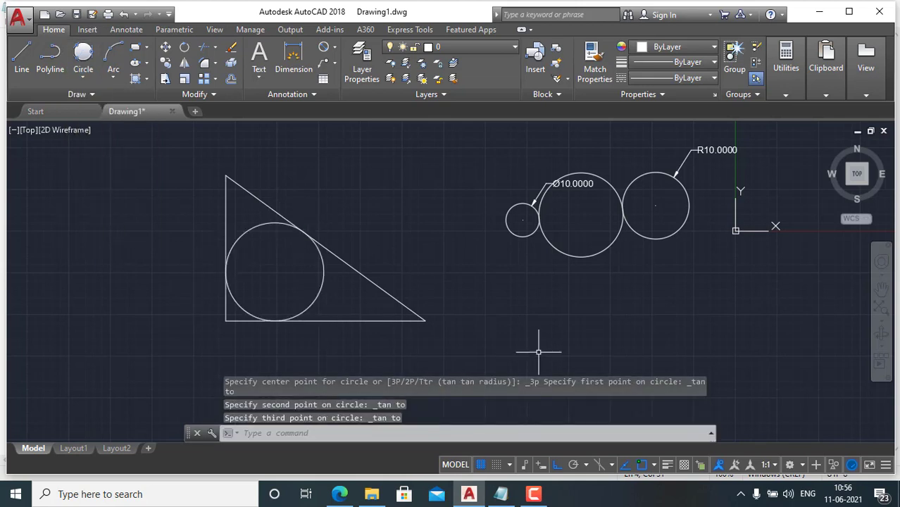
scroll(311, 253, down, 2)
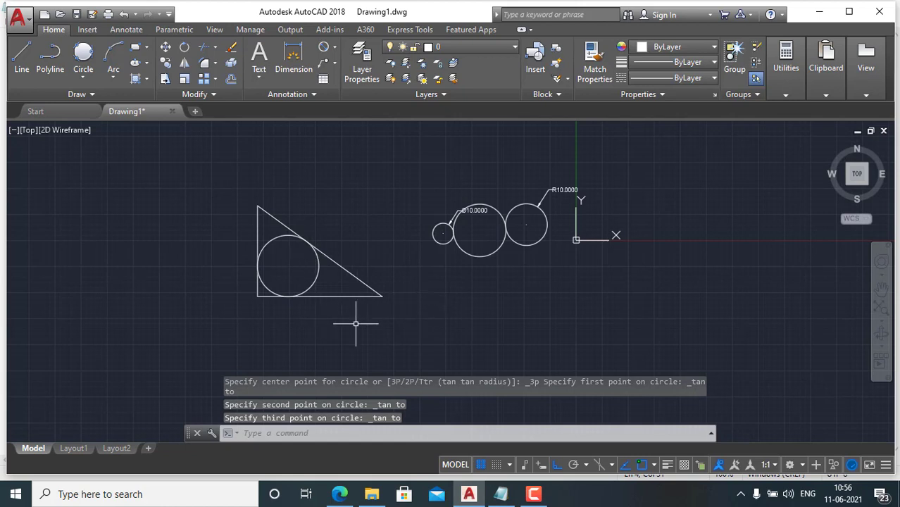
middle_drag(492, 302, 423, 304)
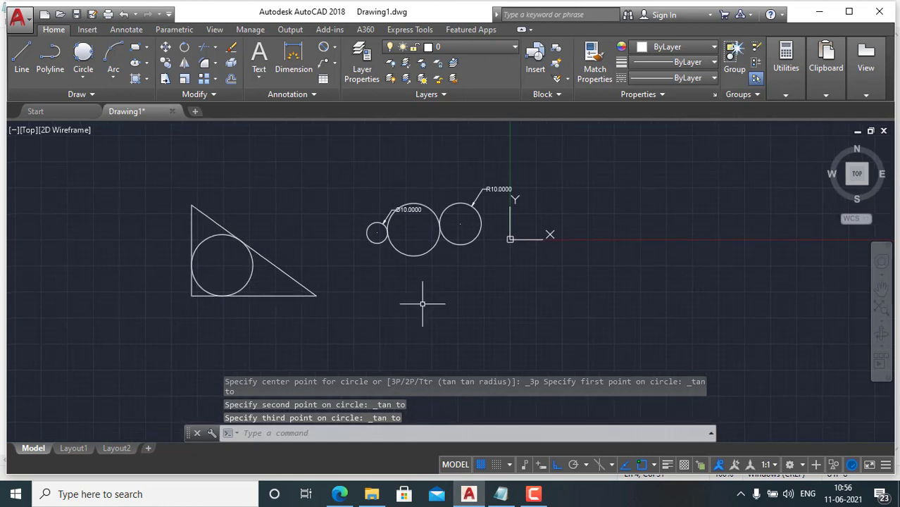
- Delete all the circles, dimensions and the triangle from the drawing
click(82, 79)
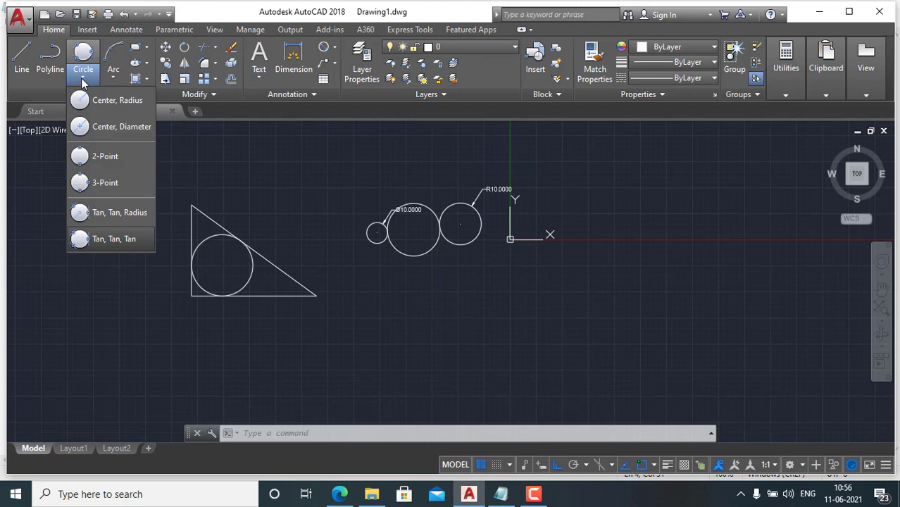
scroll(412, 305, down, 4)
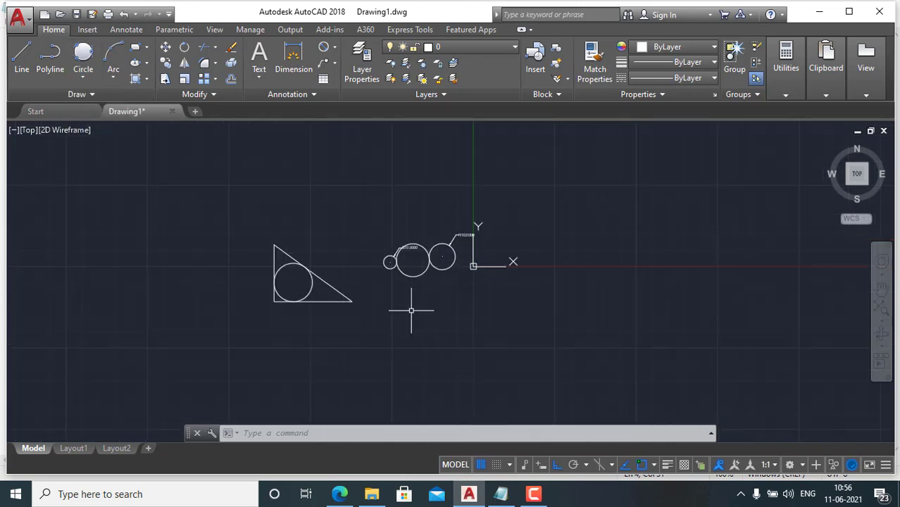
click(527, 345)
click(249, 218)
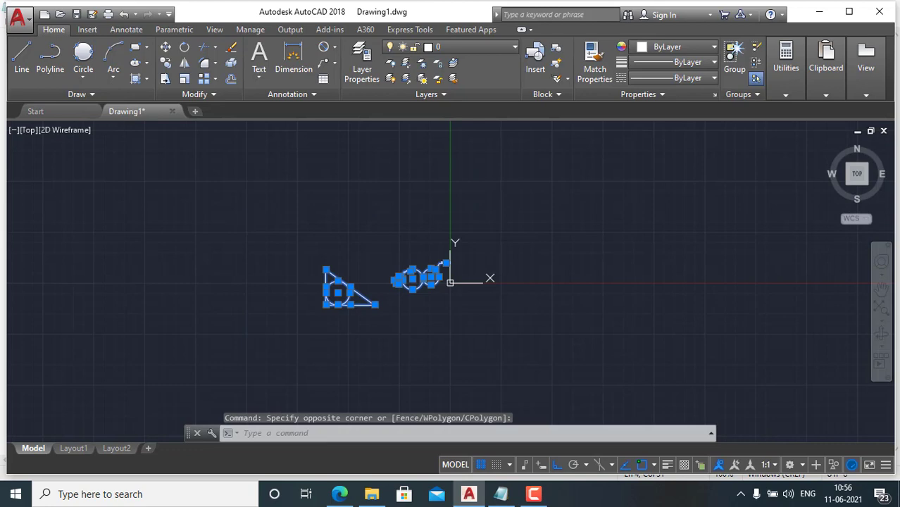
key(Delete)
- Switch to the Notepad notes and add, after a blank line, "Rectangle command" with "Rec enter" on the line below
click(501, 494)
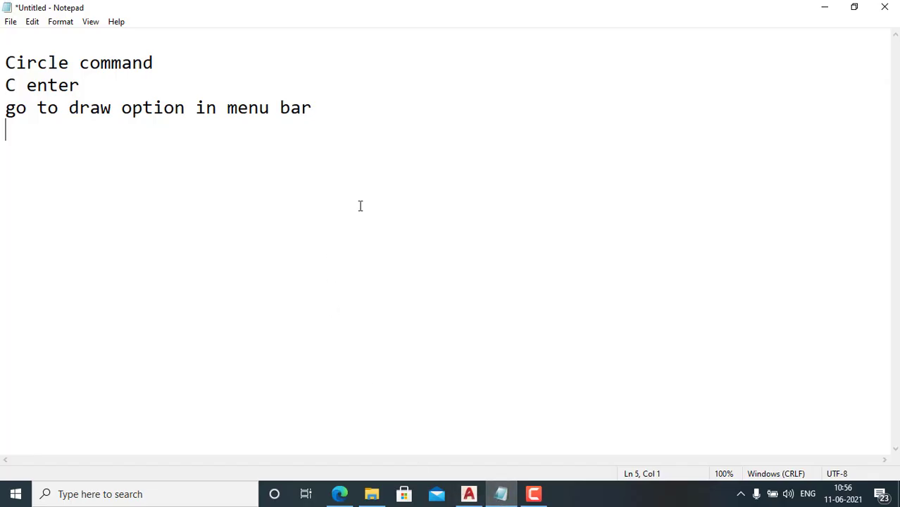
key(Return)
text(Rectan)
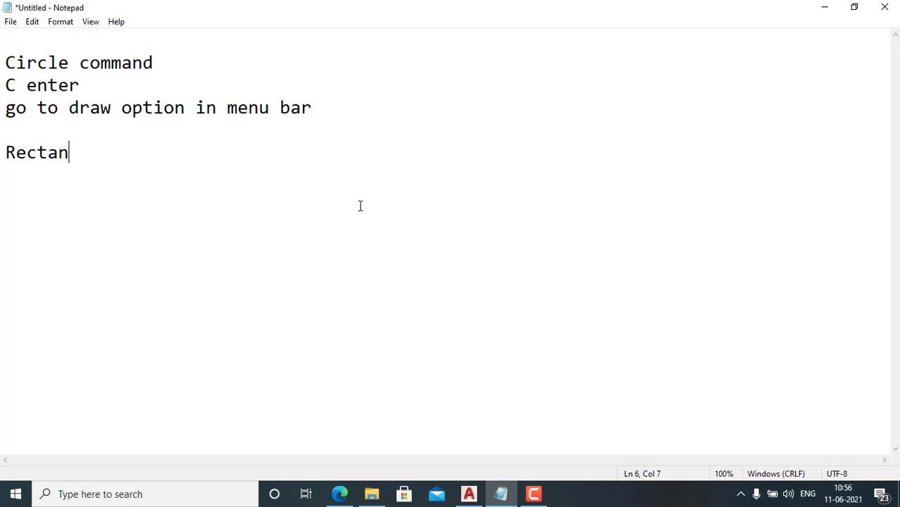
text(gle command )
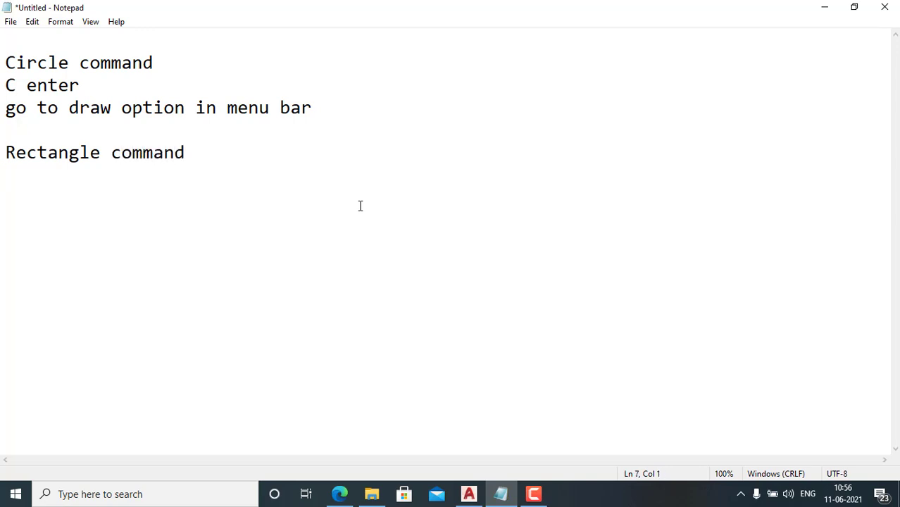
text(Rec enter)
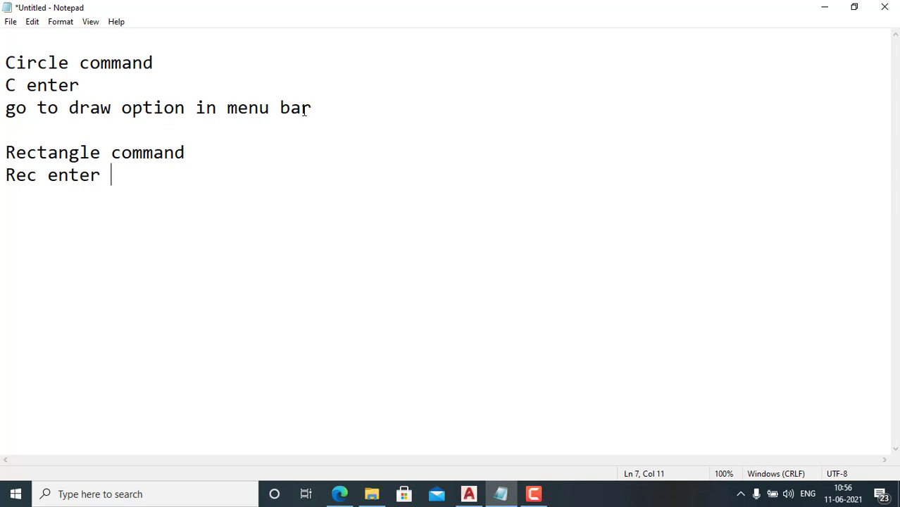
- Switch back to AutoCAD and look at the available Rectangle and Polygon drawing commands
click(468, 494)
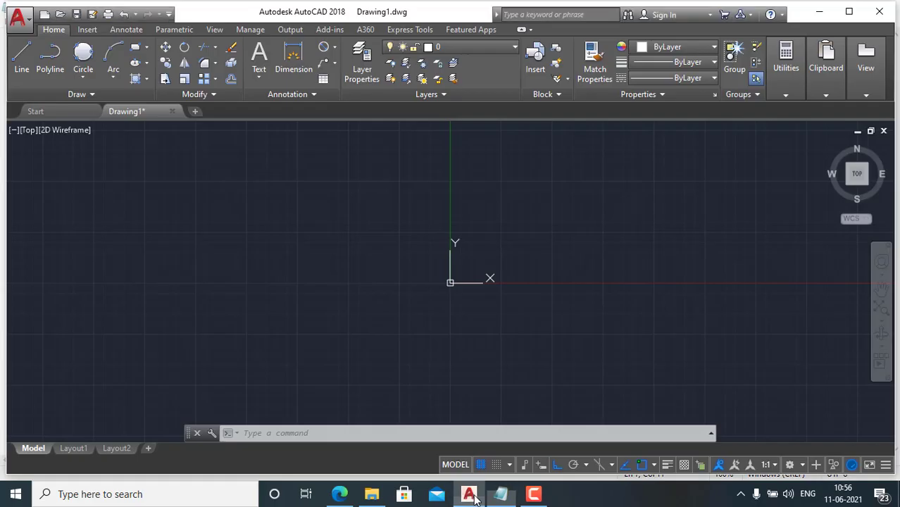
click(147, 47)
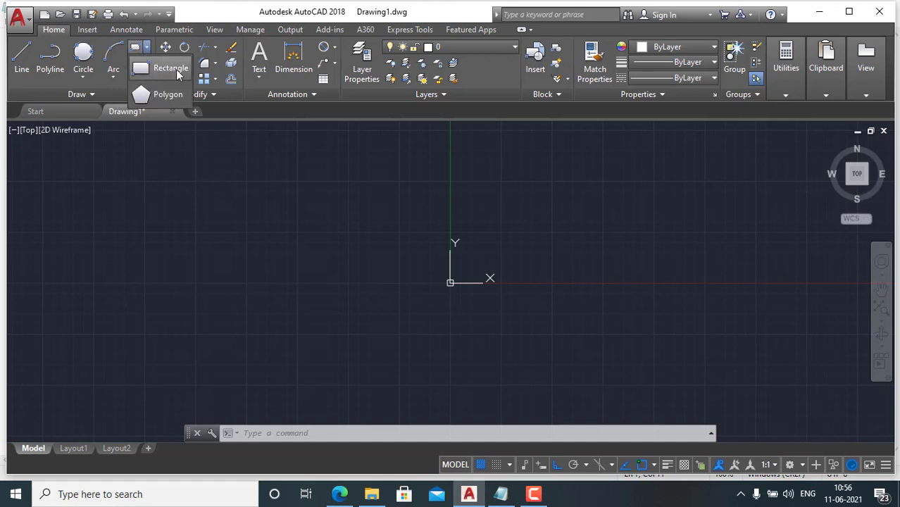
click(227, 202)
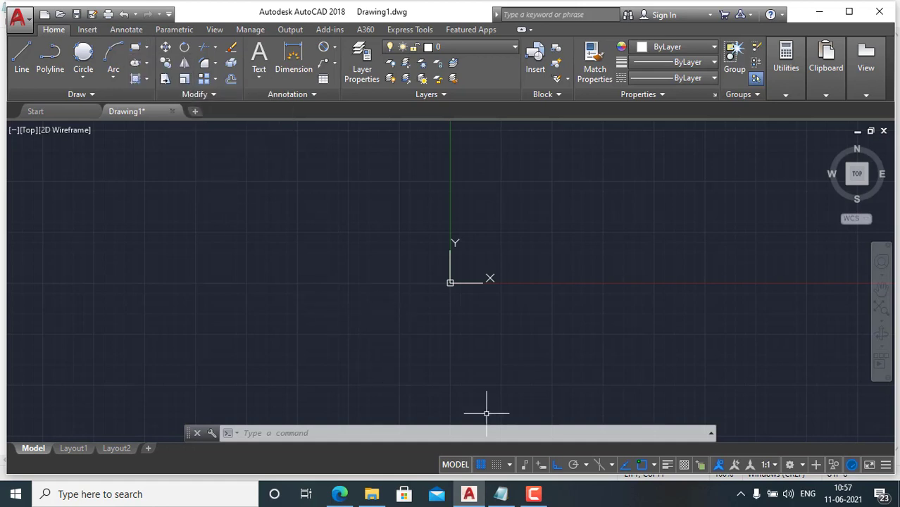
- Draw a rectangle with the Dimensions option, length 30 and width 20, in the empty area beside the origin
click(501, 494)
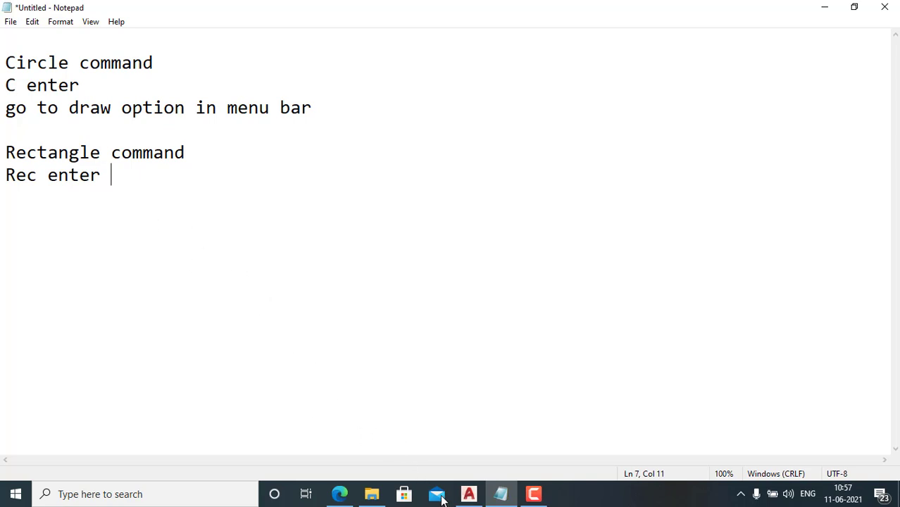
click(500, 499)
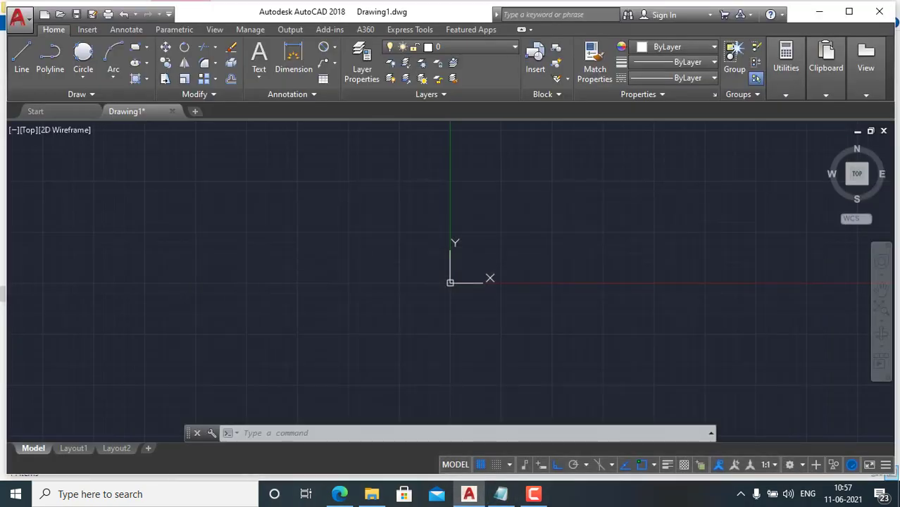
middle_drag(293, 255, 368, 264)
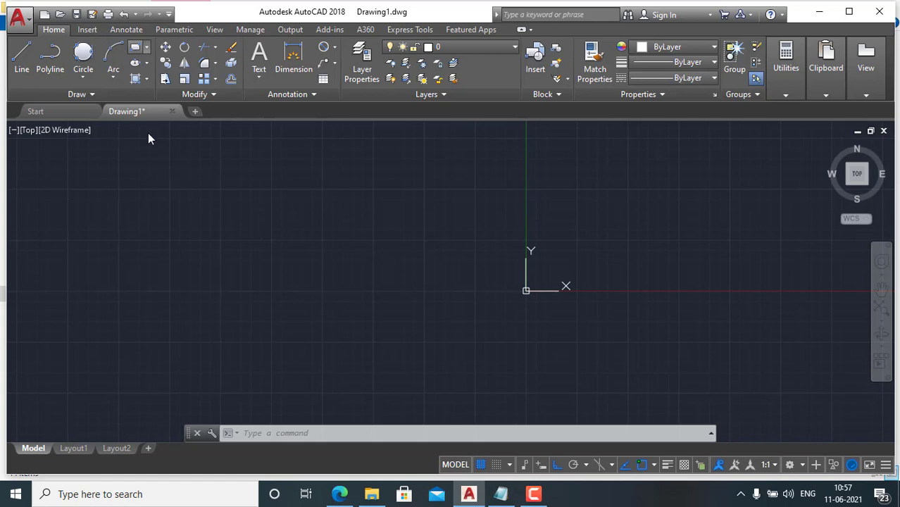
click(135, 47)
click(249, 220)
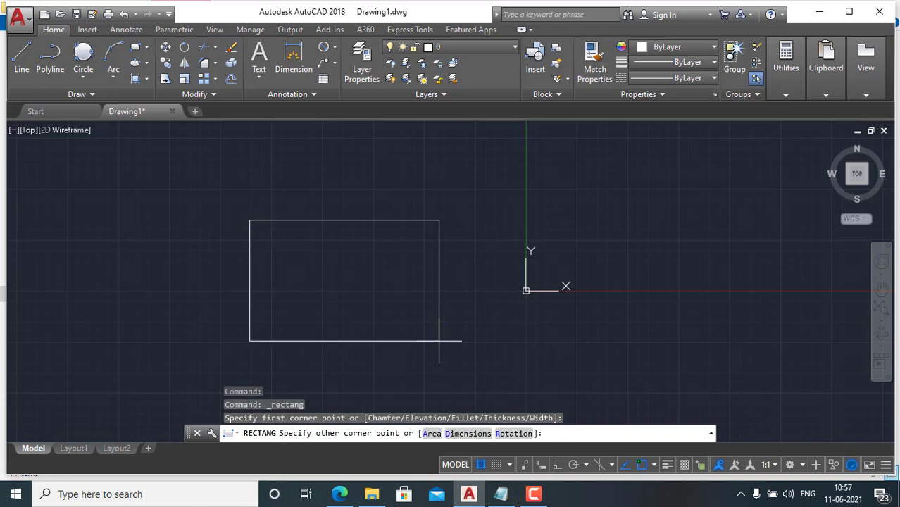
key(Return)
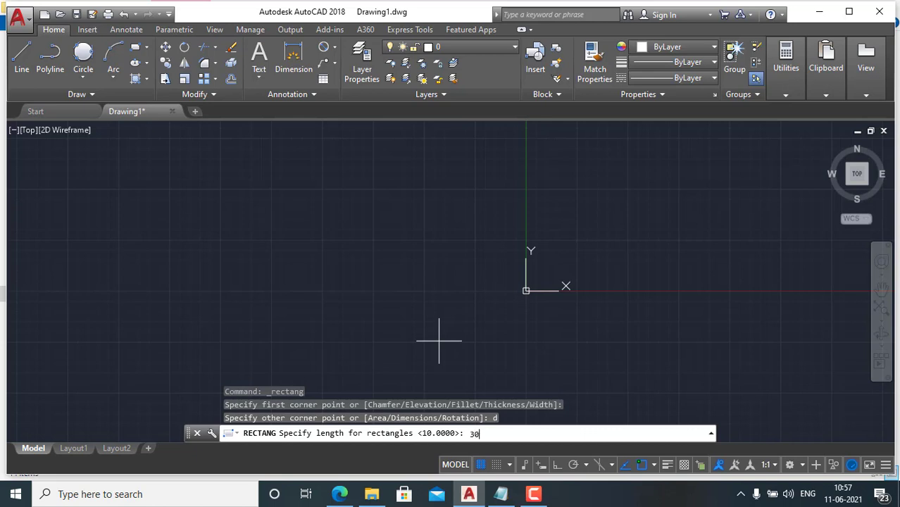
key(Return)
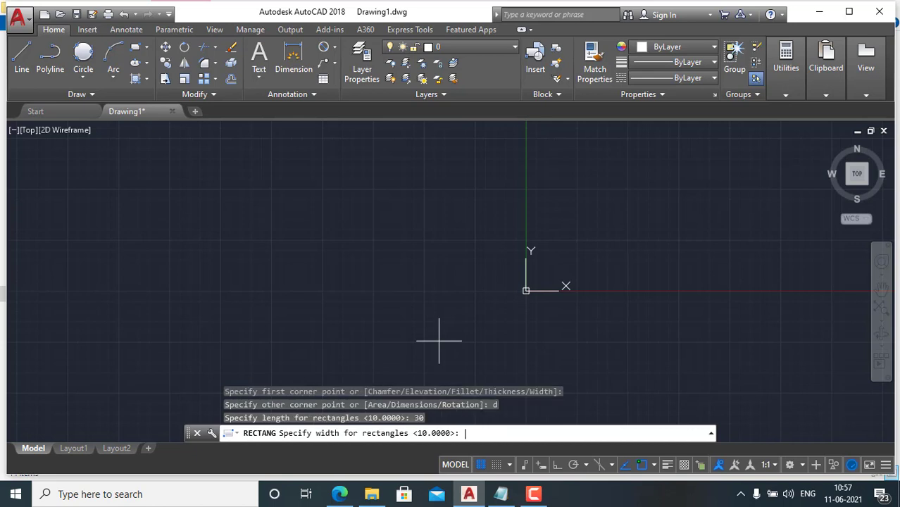
key(Return)
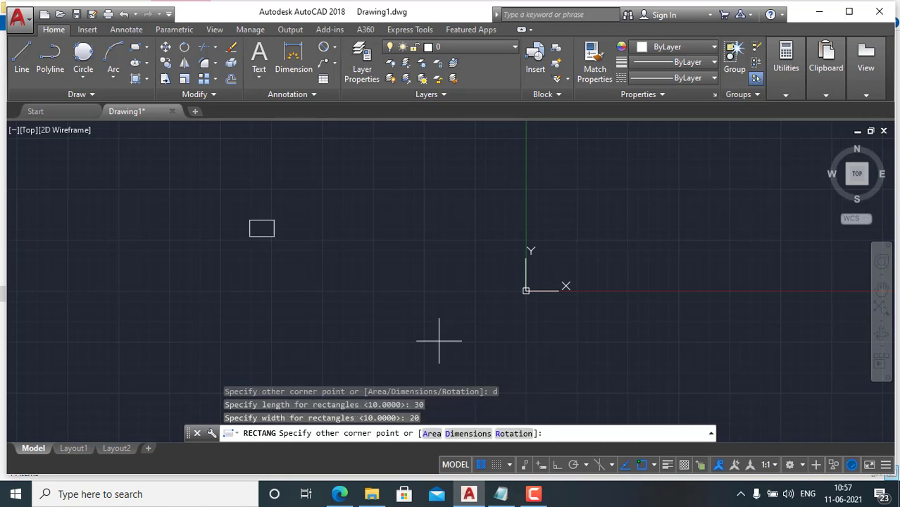
click(364, 299)
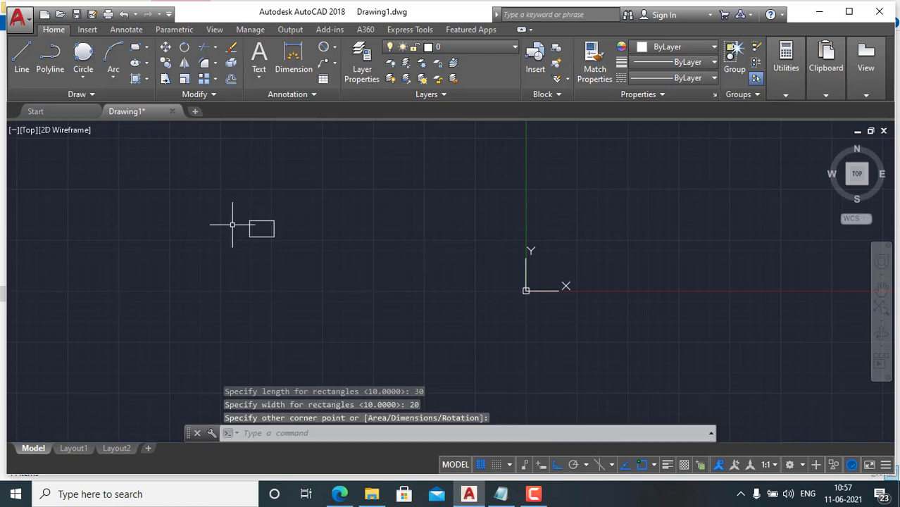
- Add linear dimensions to the rectangle's top edge and right edge, placing them outside the shape
scroll(247, 225, up, 6)
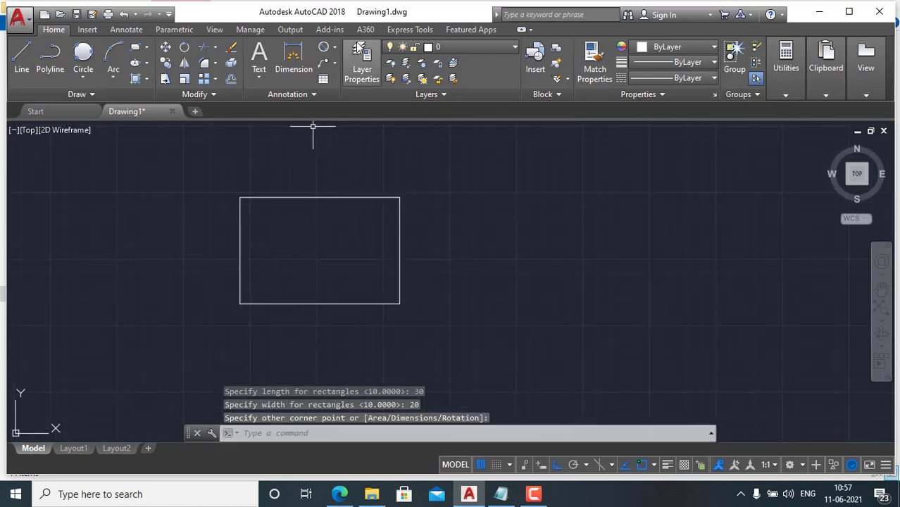
click(335, 47)
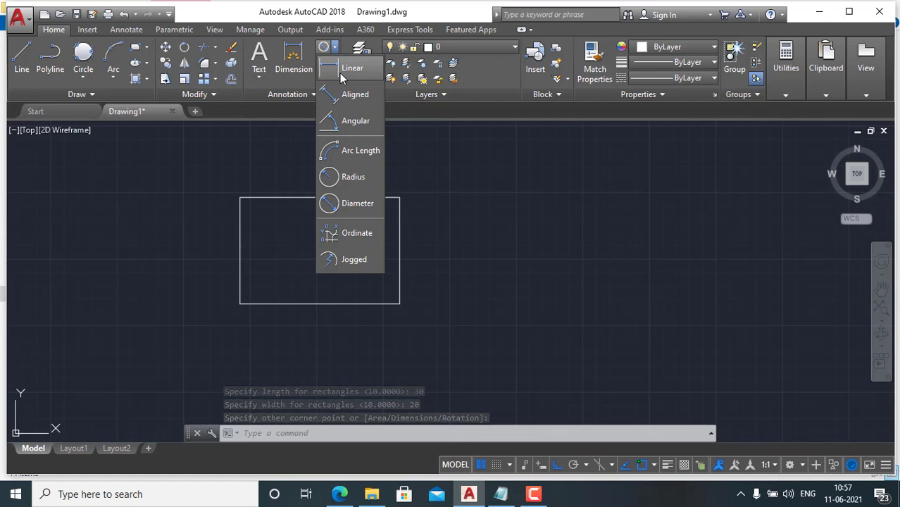
click(343, 74)
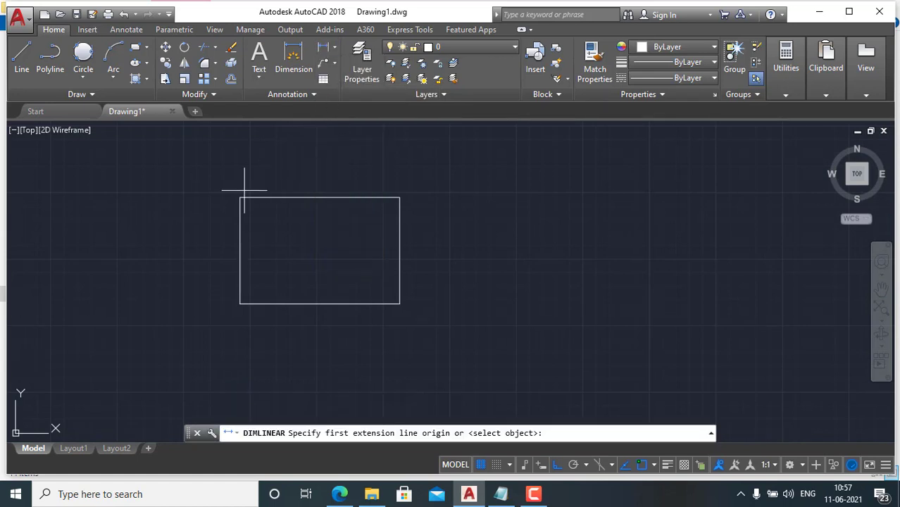
click(240, 198)
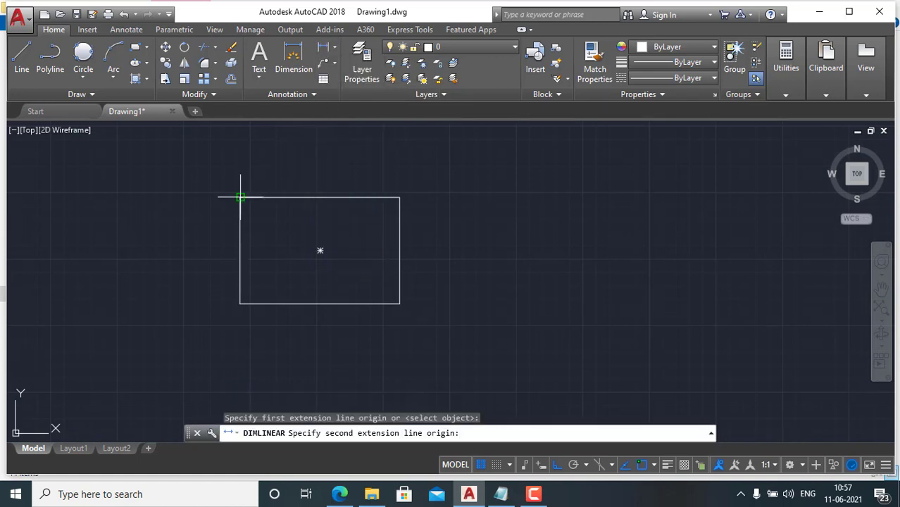
click(399, 197)
click(305, 172)
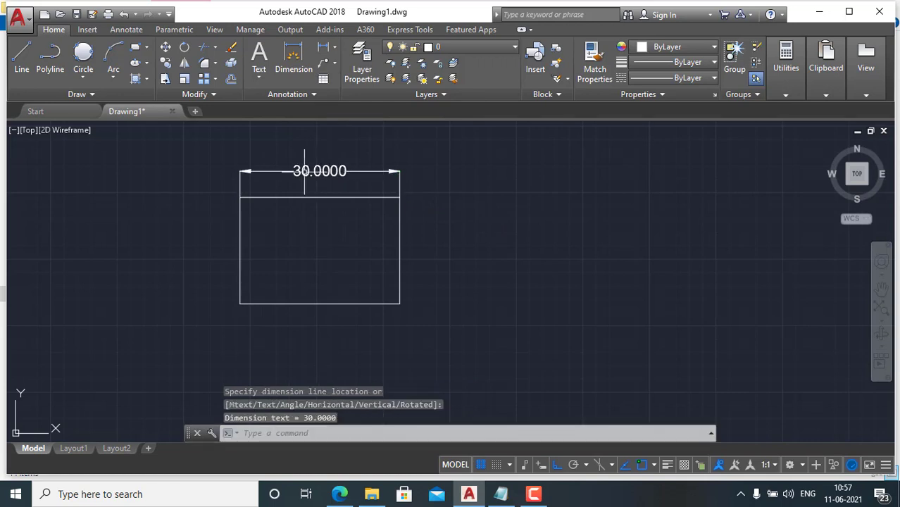
key(Return)
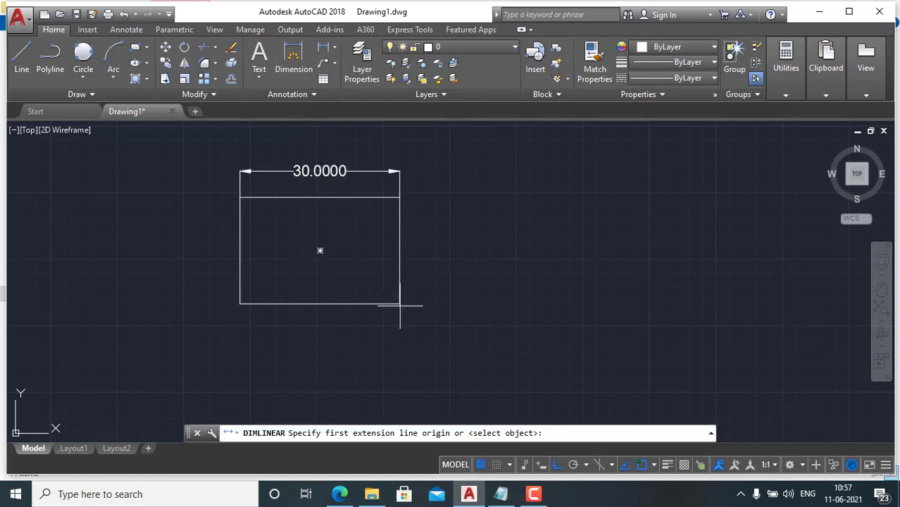
click(400, 303)
click(399, 198)
click(443, 251)
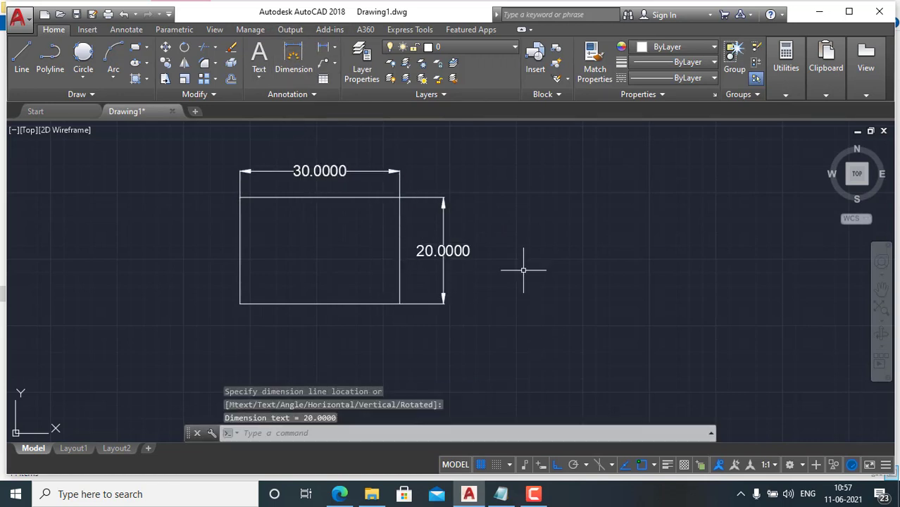
right_click(538, 192)
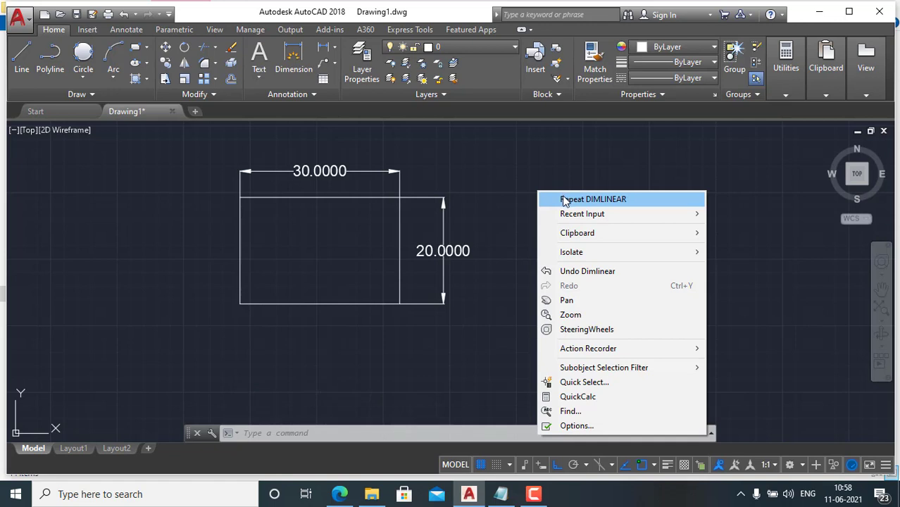
click(565, 200)
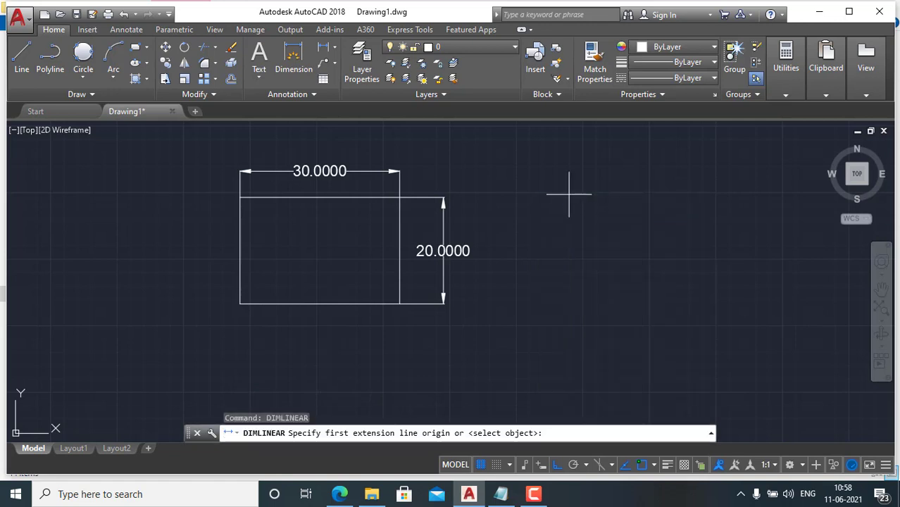
key(Escape)
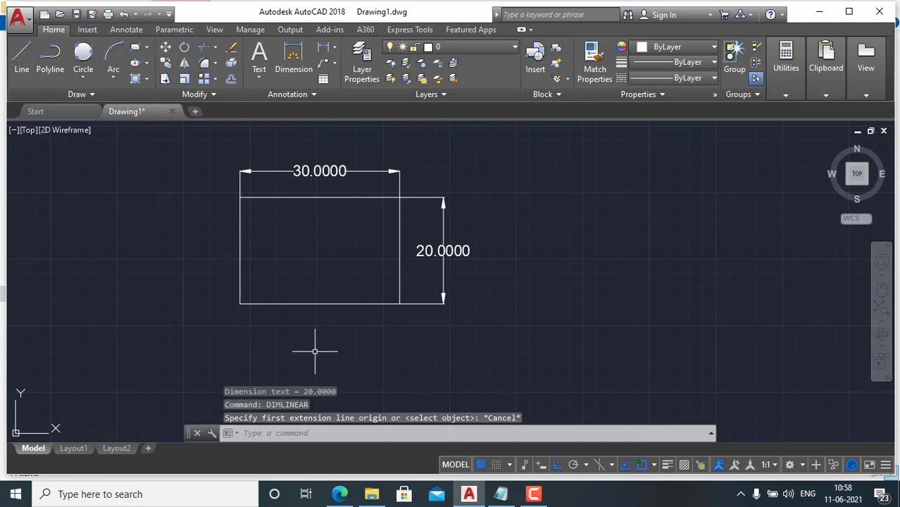
scroll(303, 317, down, 3)
scroll(307, 192, up, 2)
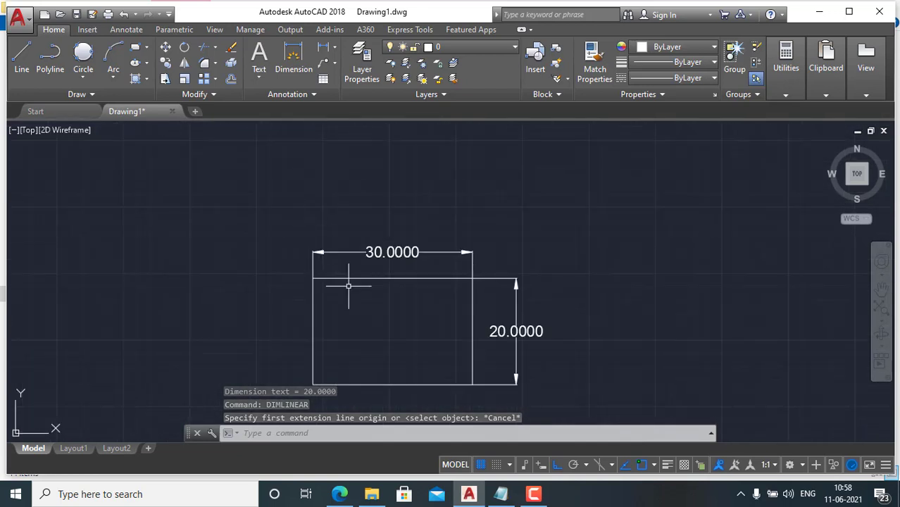
middle_drag(410, 362, 363, 327)
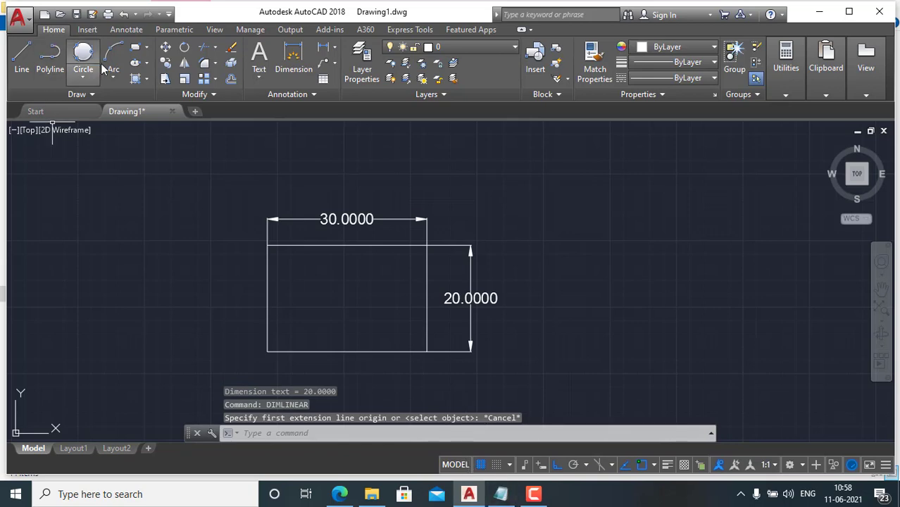
- Switch to the Notepad notes and add, after a blank line, "Arc command" with "A enter" on the line below
click(501, 494)
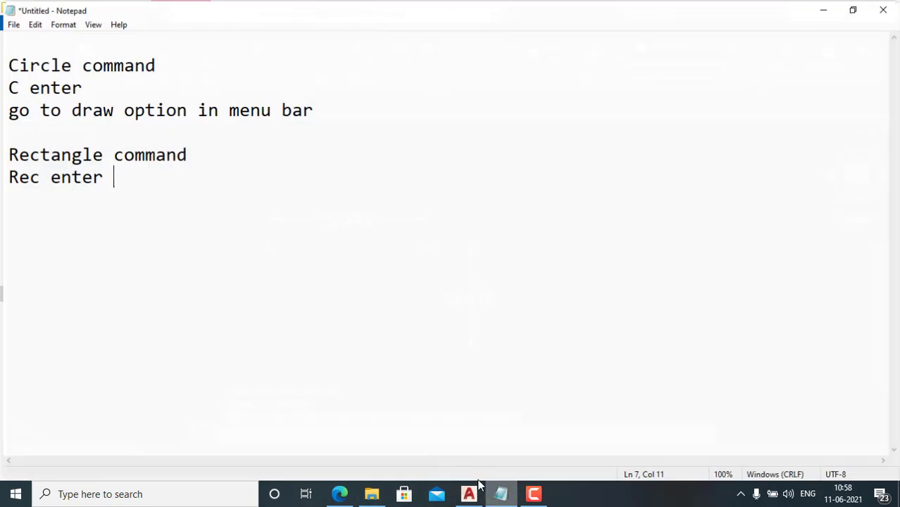
key(Return)
key(Return)
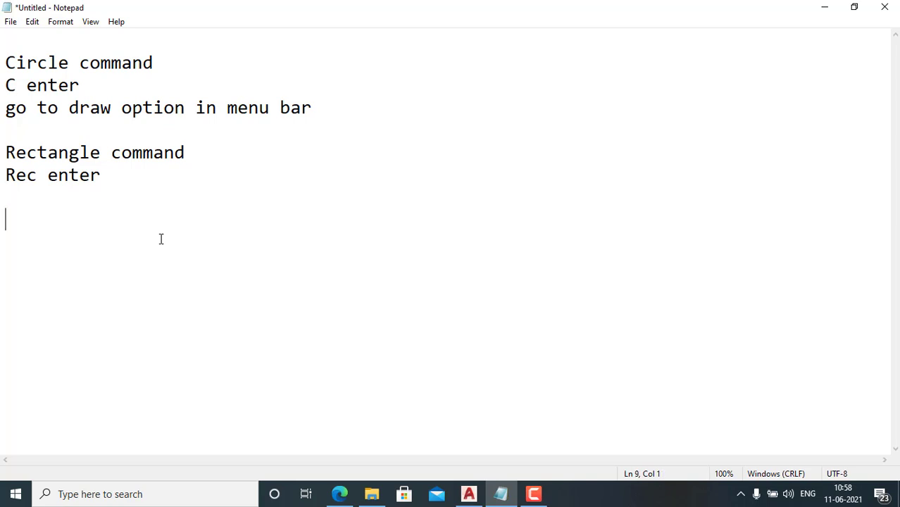
text(Arc command)
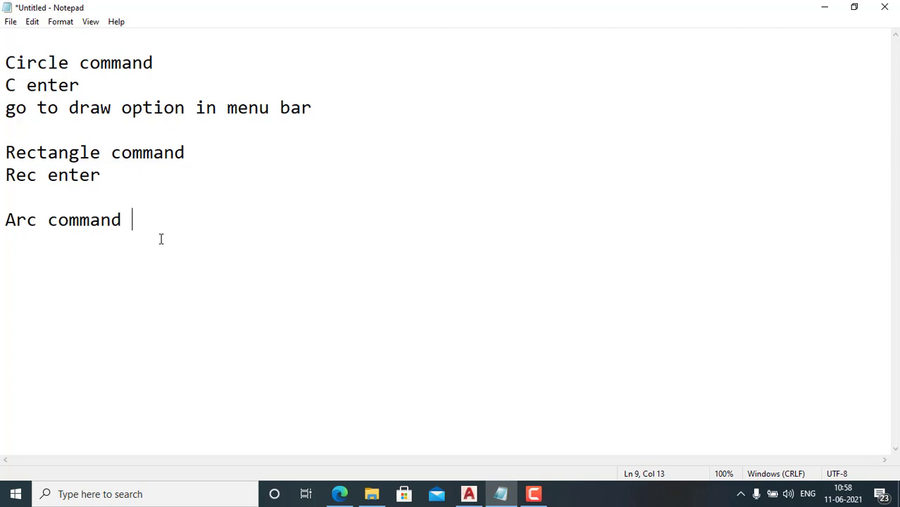
key(Return)
text(A enter)
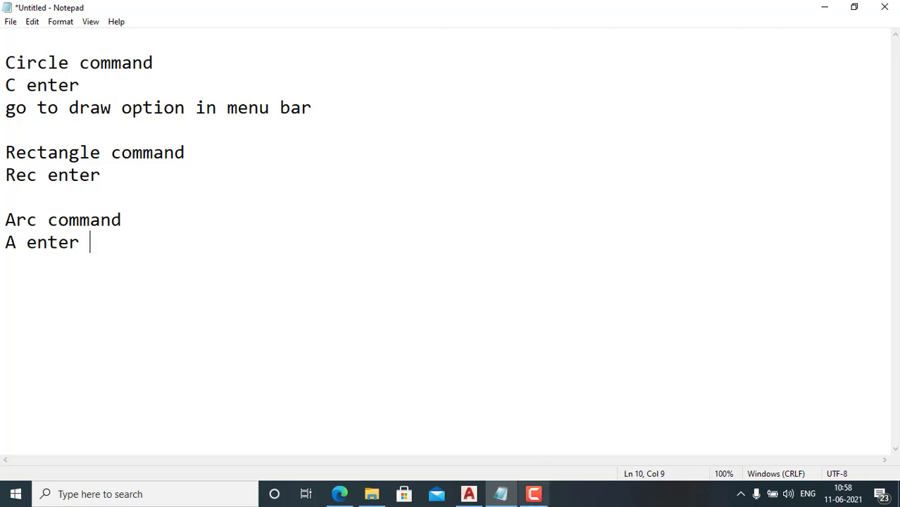
- Switch back to AutoCAD and draw an upward-bulging 3-Point arc in the empty space to the left of the dimensioned rectangle
click(472, 496)
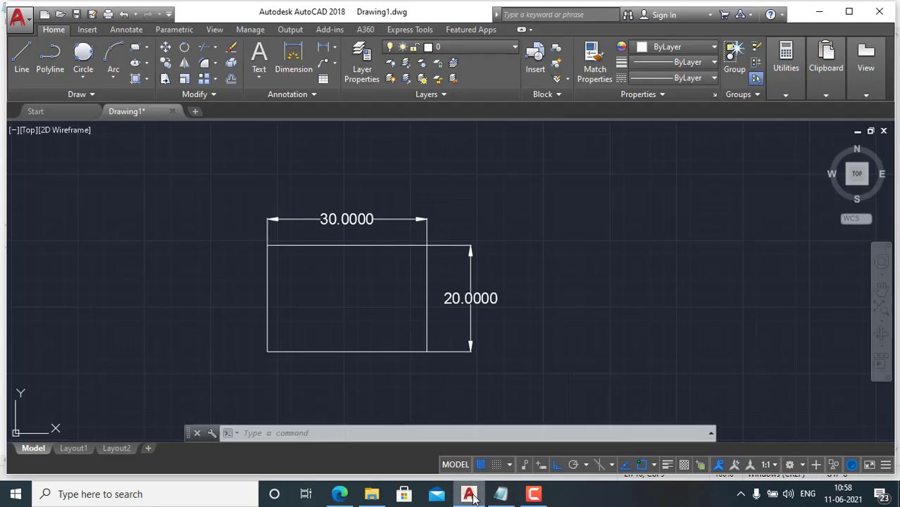
middle_drag(342, 317, 669, 260)
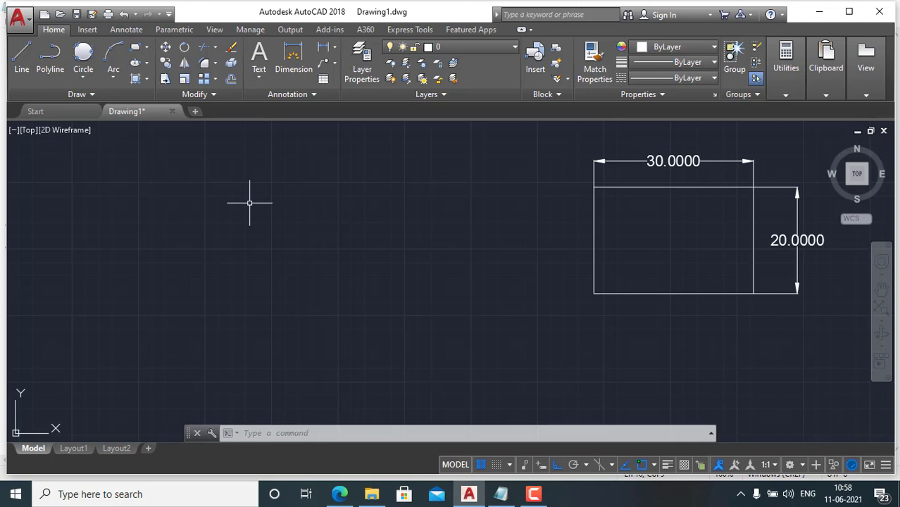
middle_drag(362, 289, 539, 274)
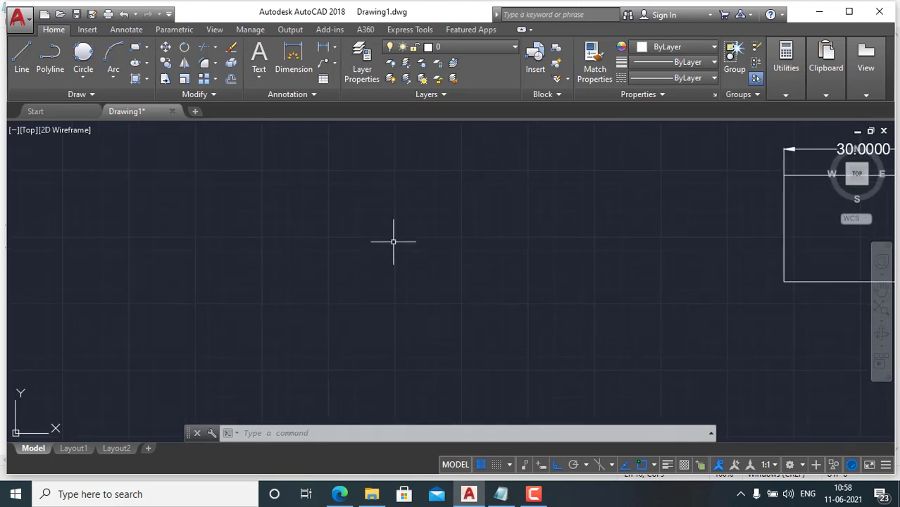
click(111, 79)
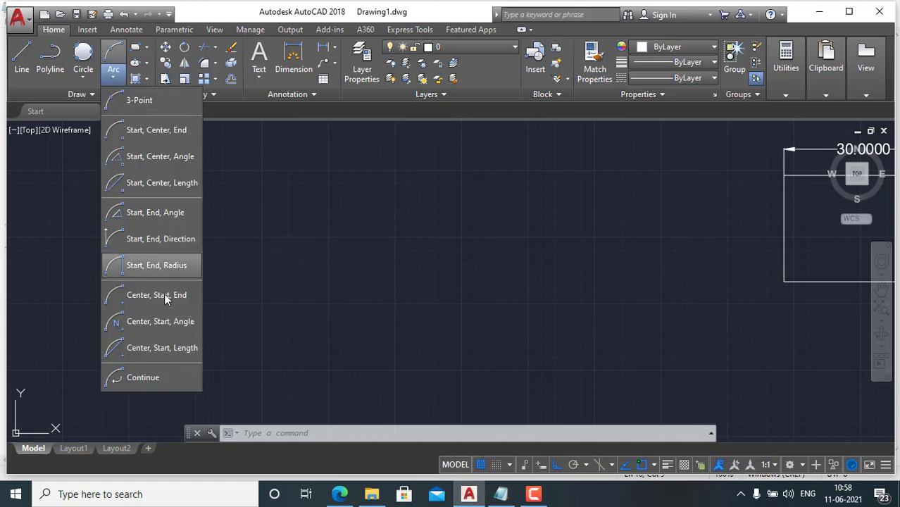
click(136, 101)
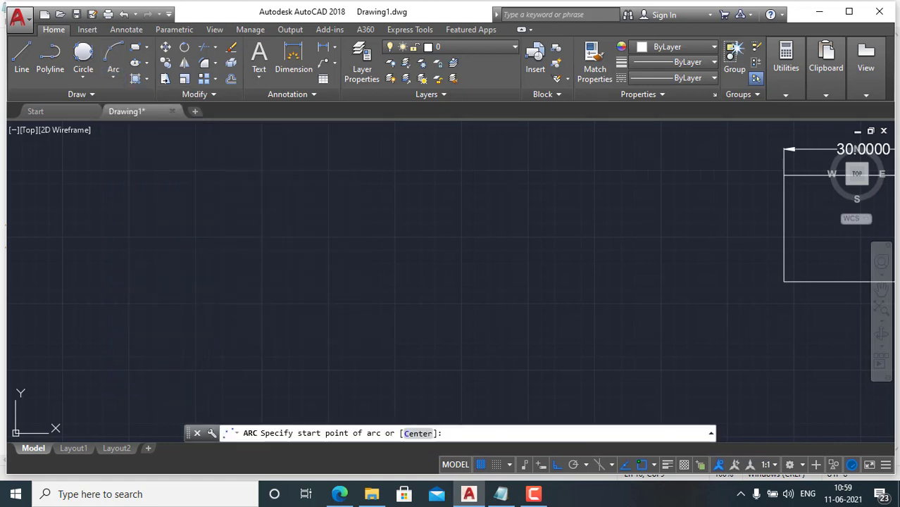
click(191, 260)
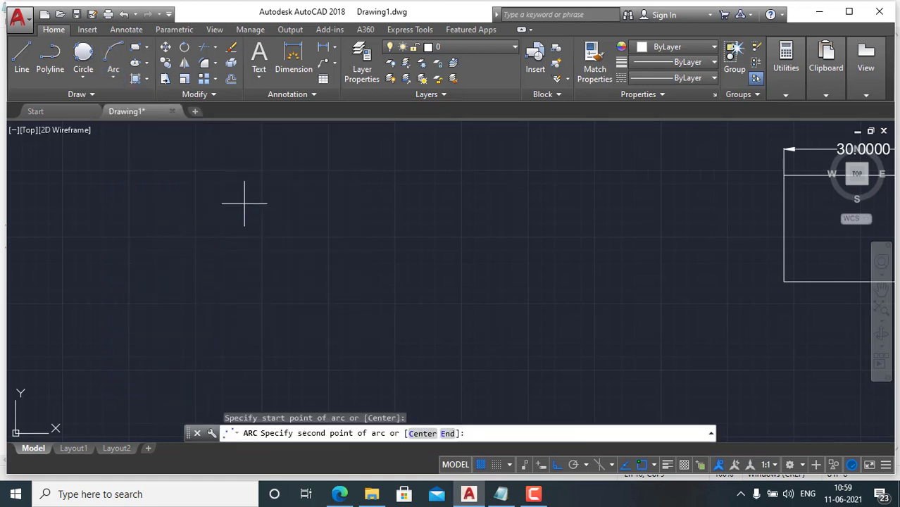
click(246, 204)
click(318, 258)
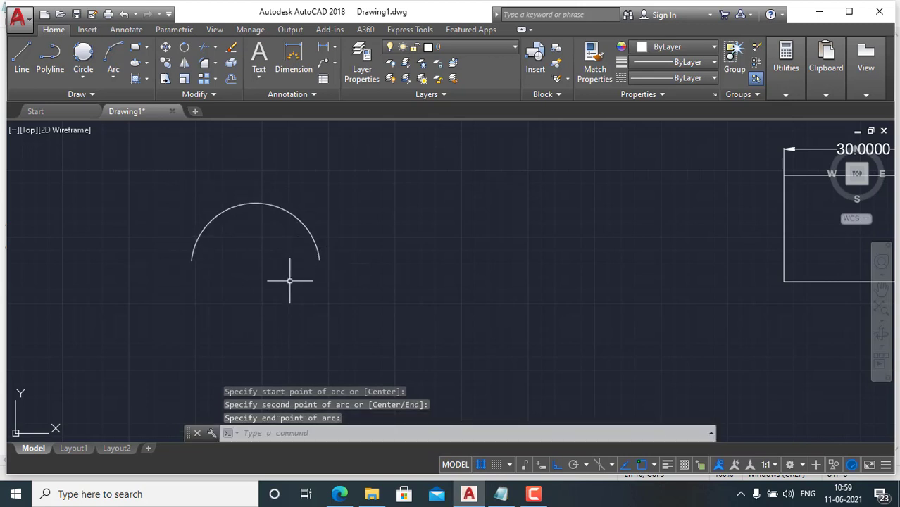
- Draw a larger semicircular arc below the first one with Start, Center, End, starting at its right end
middle_drag(292, 282, 355, 212)
click(113, 78)
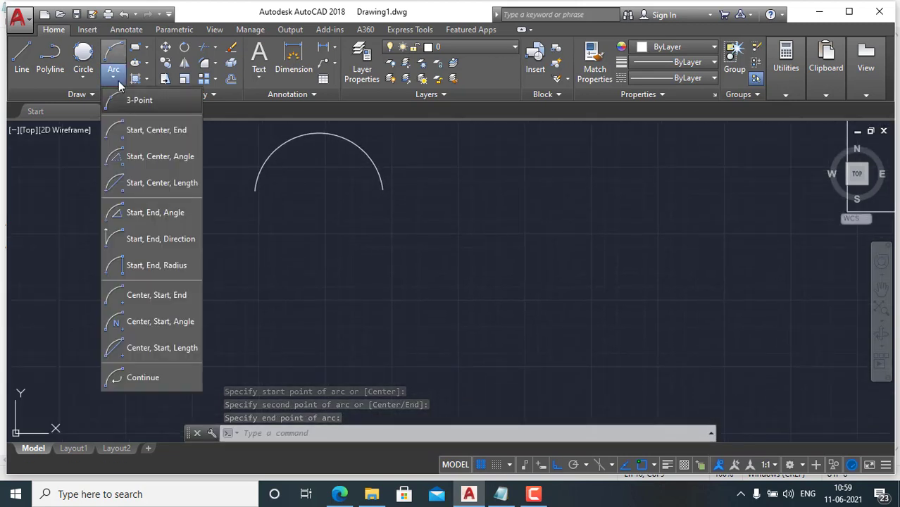
click(141, 132)
click(435, 313)
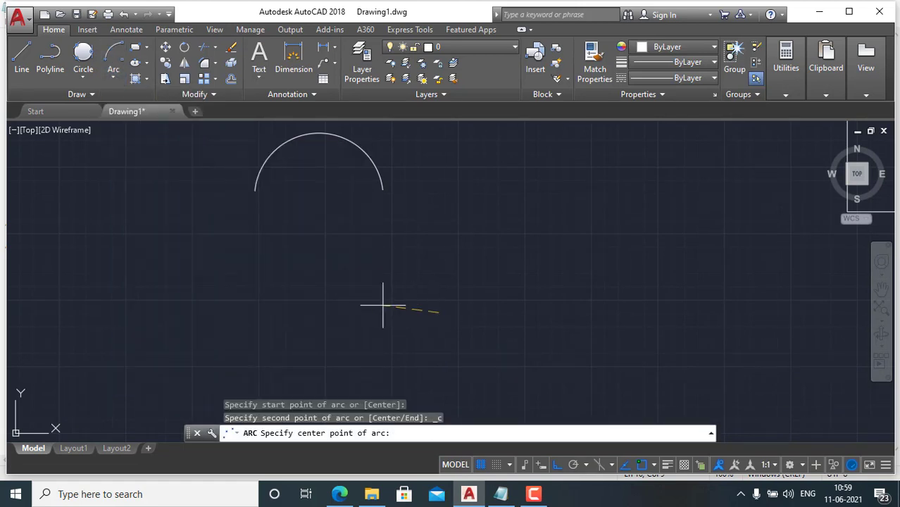
click(347, 311)
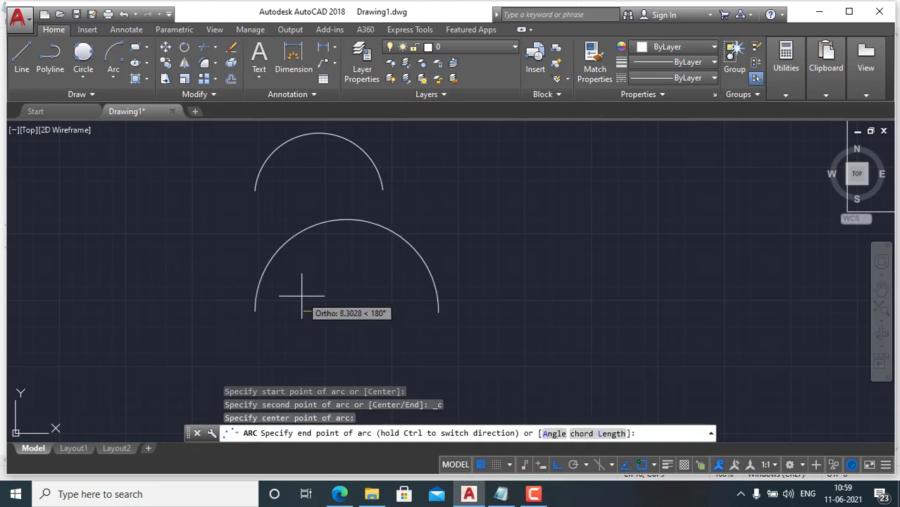
click(261, 313)
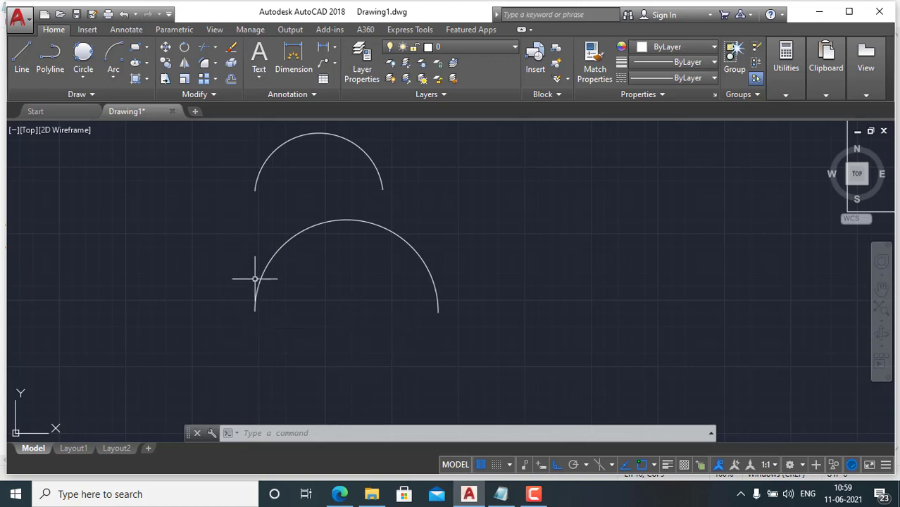
- Draw a Start, Center, Angle arc in the empty space left of the two semicircular arcs, with its center left of the start point and a 45° included angle
scroll(255, 285, down, 2)
middle_drag(257, 302, 523, 257)
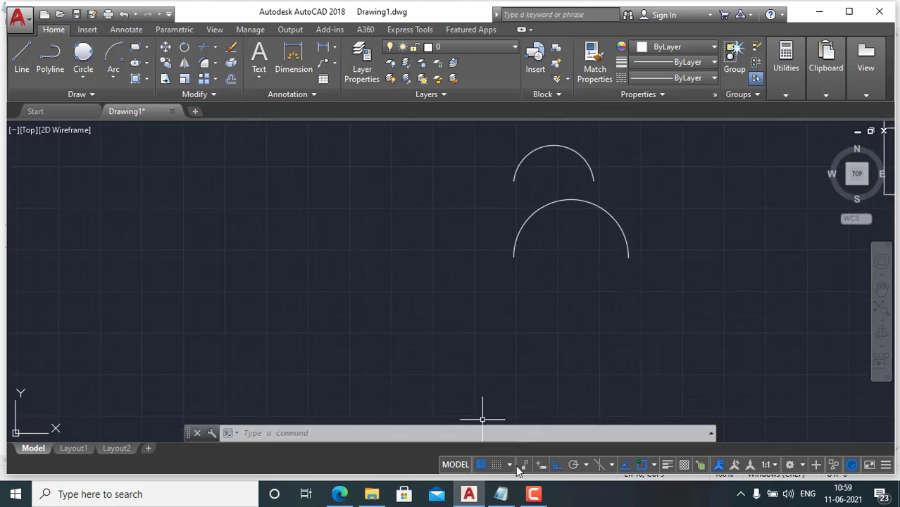
click(534, 495)
click(534, 498)
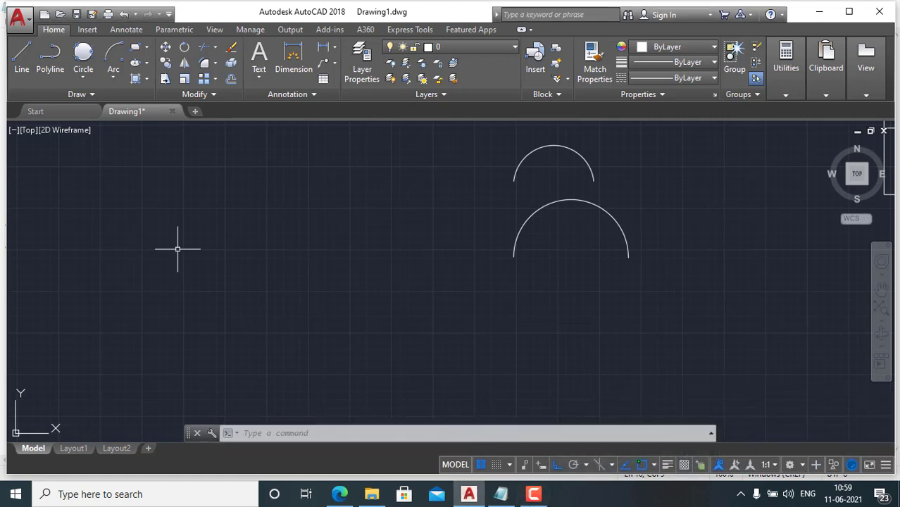
middle_drag(315, 260, 436, 233)
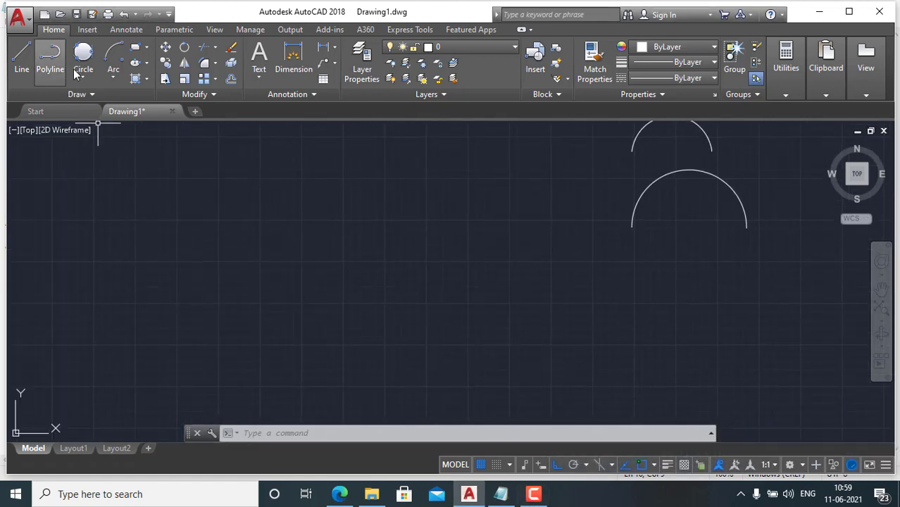
click(117, 79)
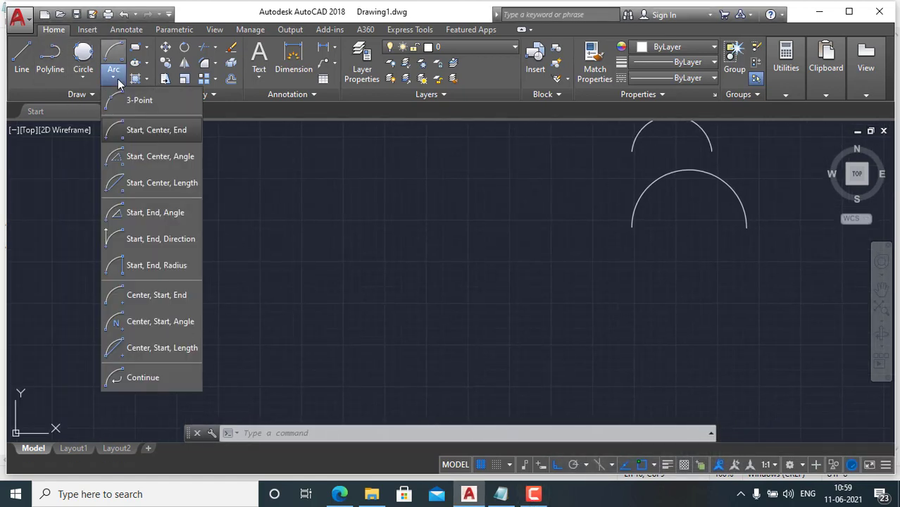
click(150, 161)
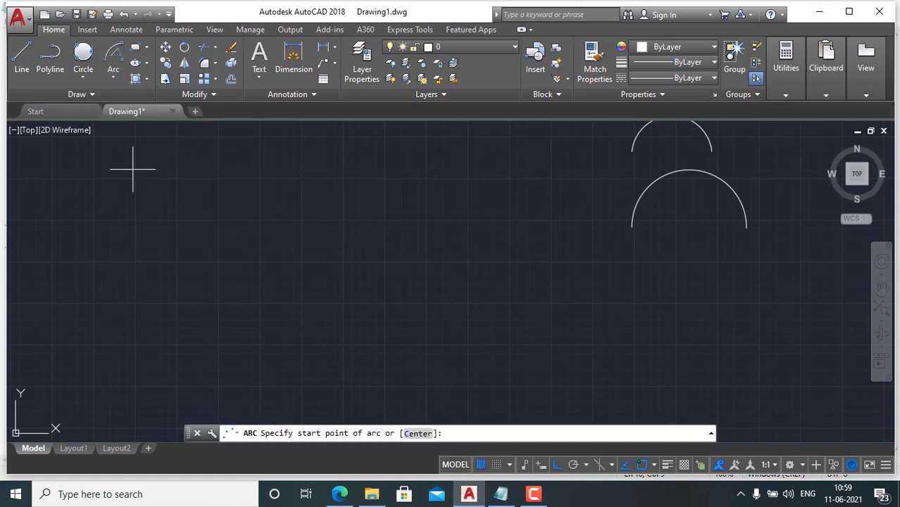
click(414, 258)
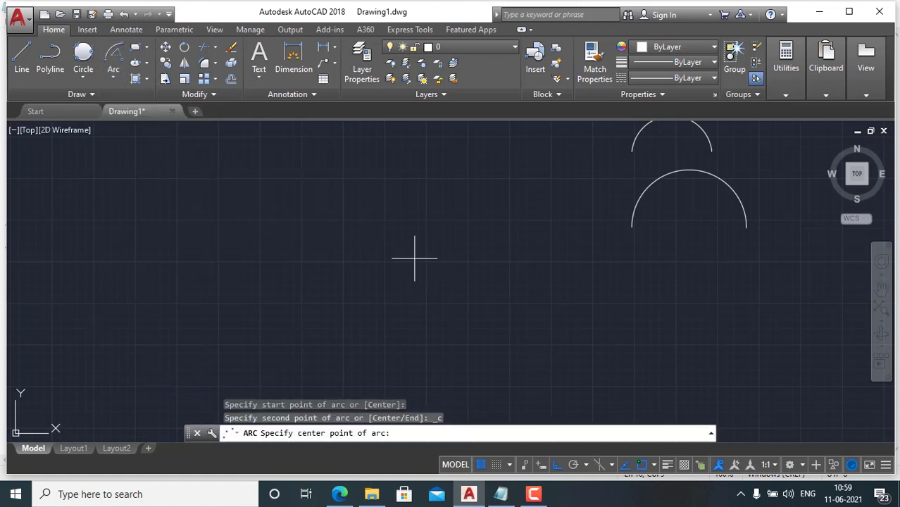
click(338, 258)
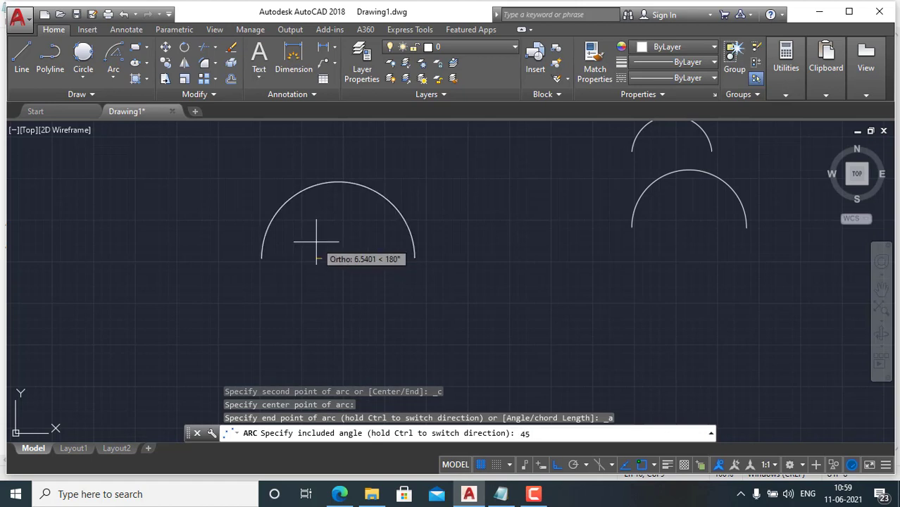
text(45)
key(Return)
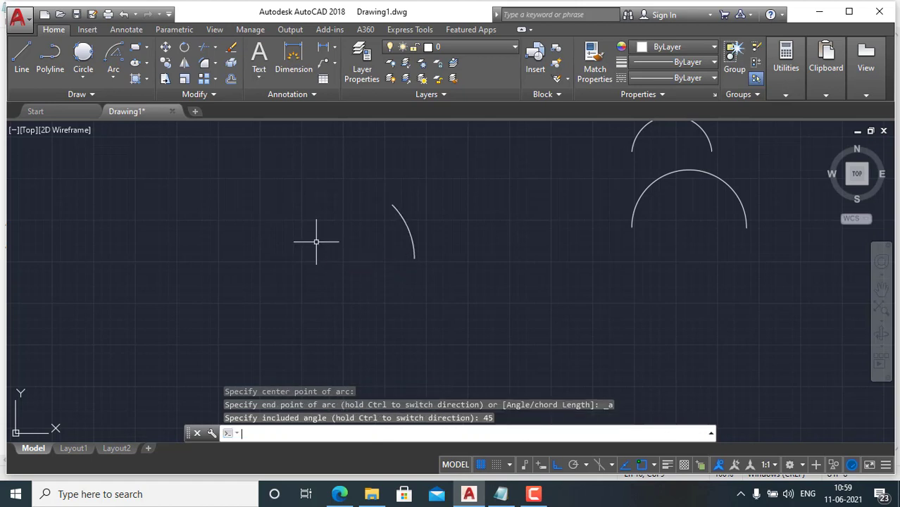
- Add an angular dimension to the new Start, Center, Angle arc, placing it outside the curve
click(336, 49)
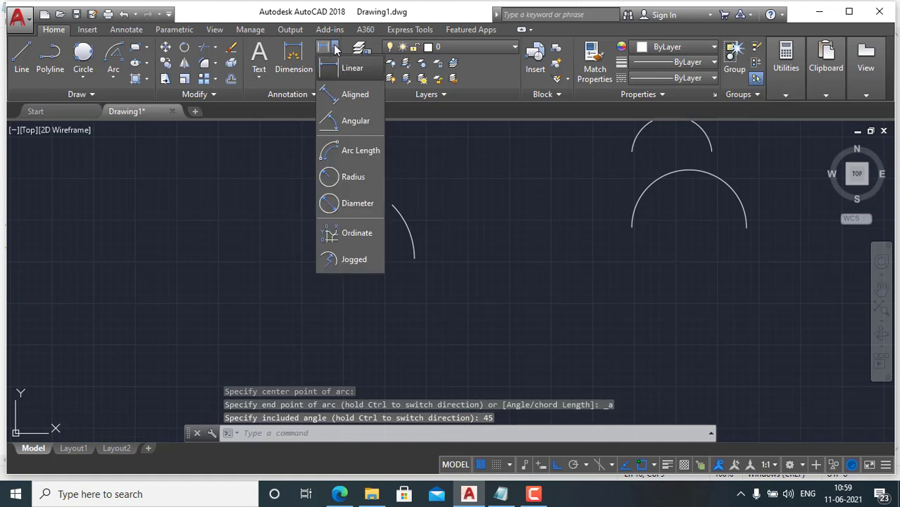
click(356, 121)
click(404, 226)
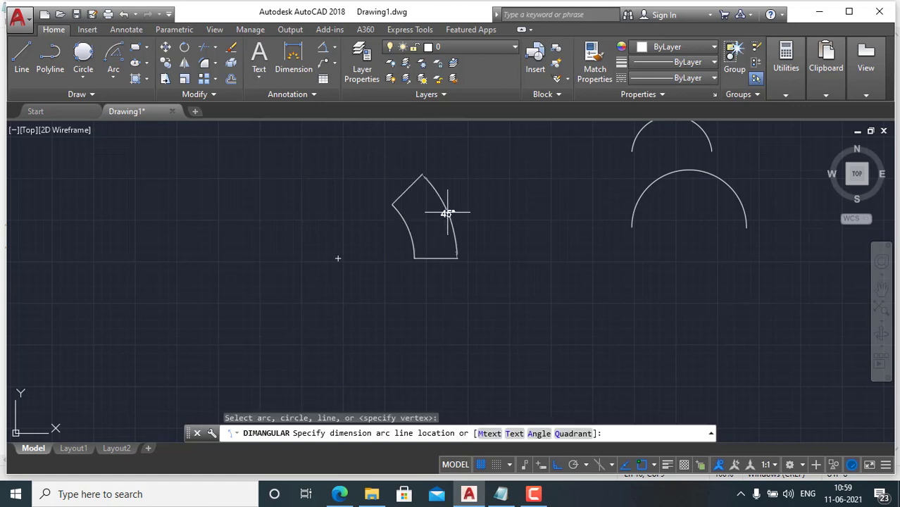
click(446, 211)
scroll(437, 214, up, 3)
scroll(427, 204, down, 5)
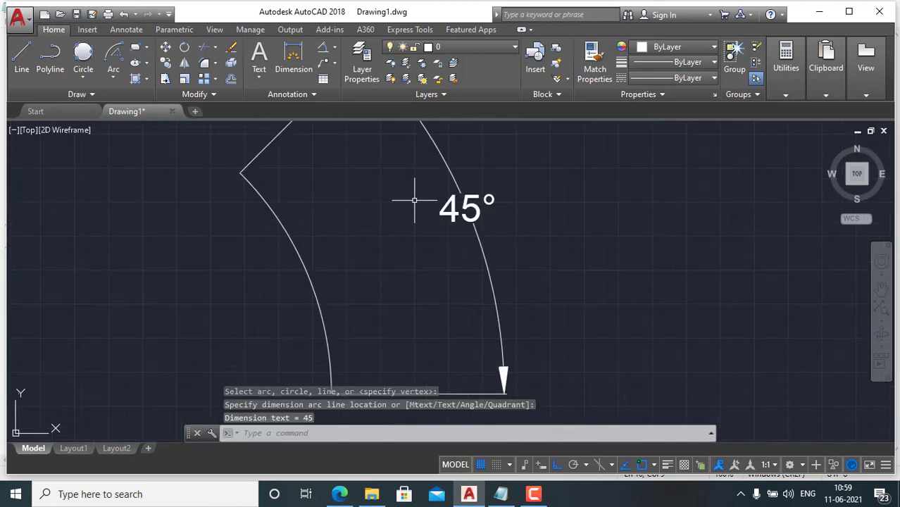
scroll(423, 240, up, 3)
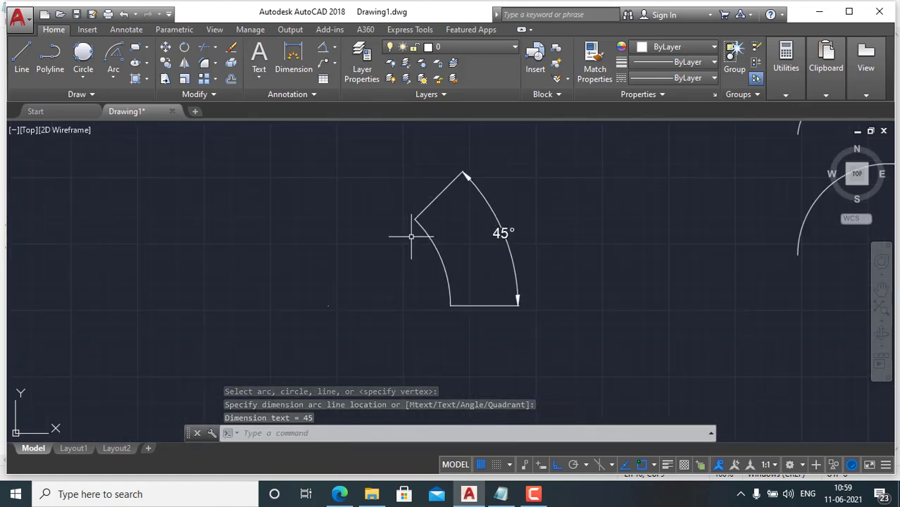
scroll(409, 266, up, 2)
middle_drag(426, 268, 423, 277)
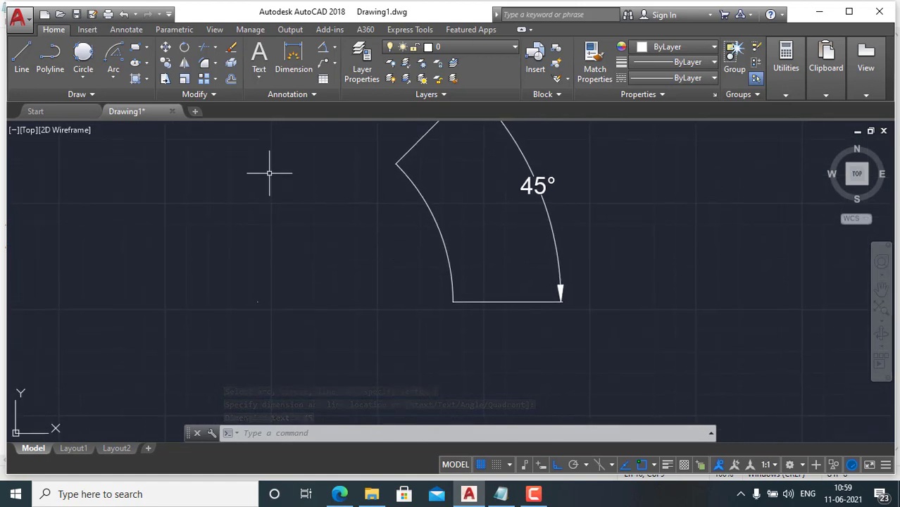
- Draw a Start, Center, Length arc left of the 45° arc, with its center left of the start point and a chord length of 20
click(113, 78)
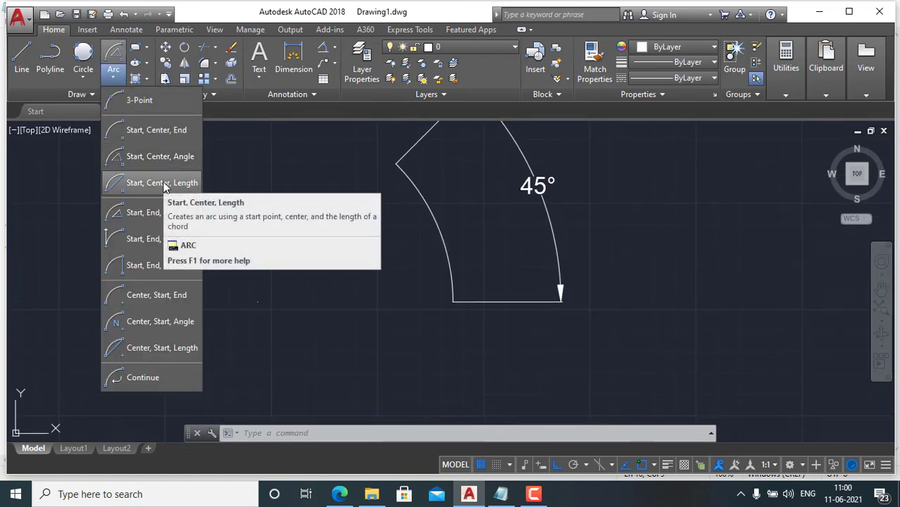
click(163, 184)
middle_drag(261, 318, 408, 308)
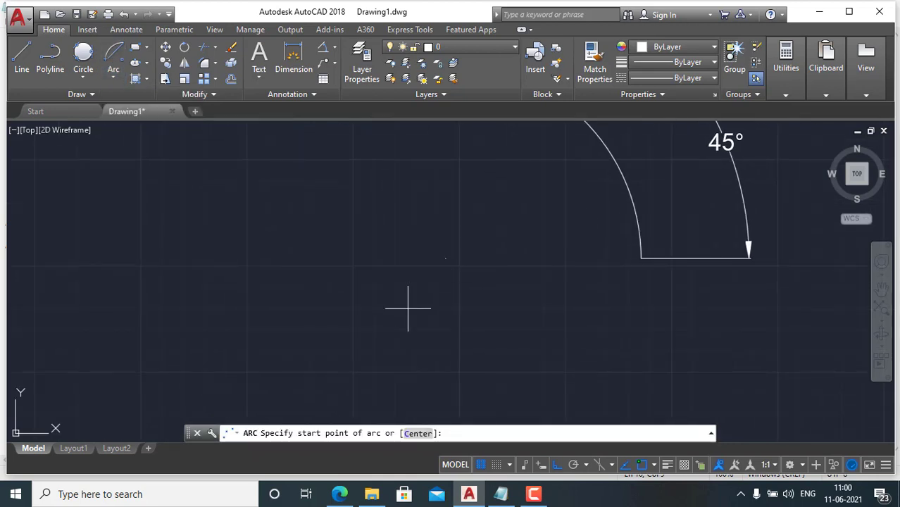
click(408, 305)
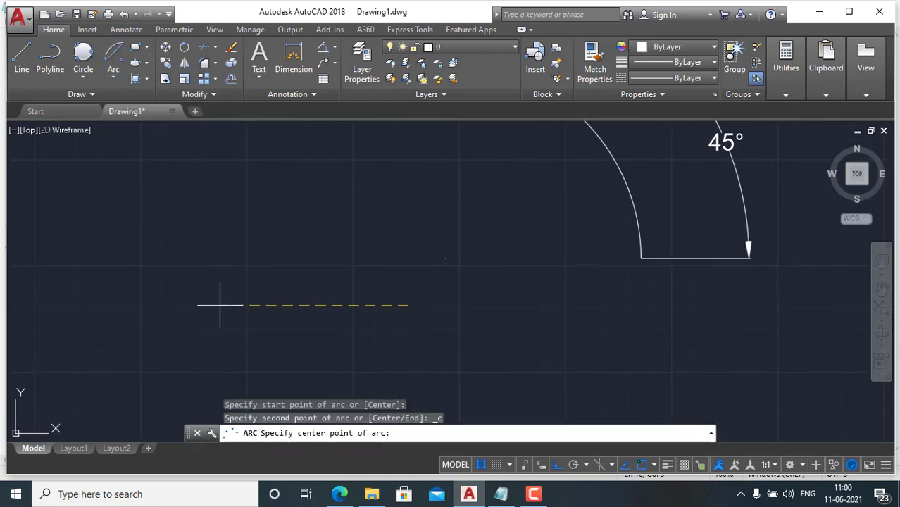
click(218, 304)
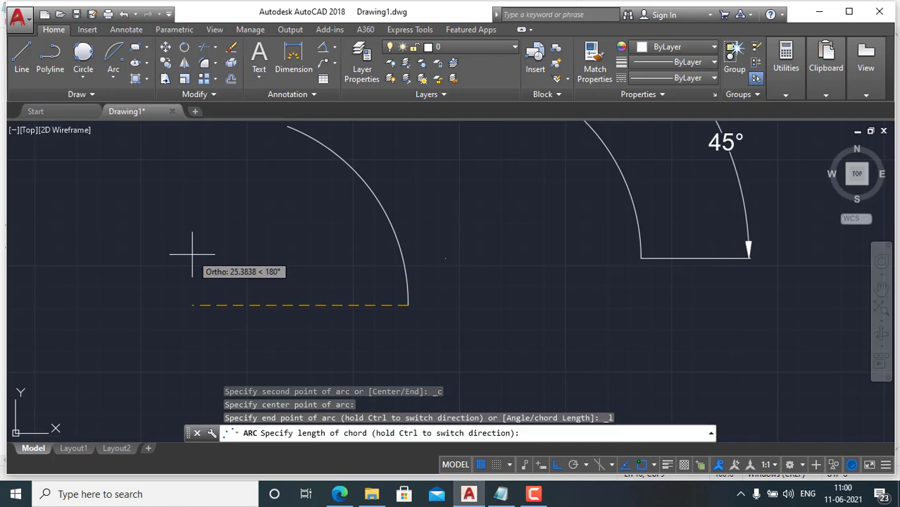
key(Return)
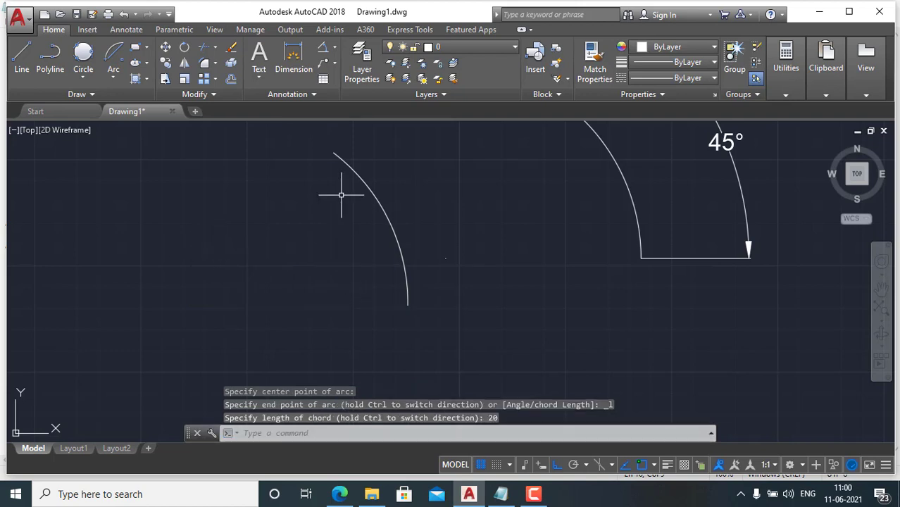
- Try an arc length dimension outside the new Start, Center, Length arc and erase that dimension
click(334, 48)
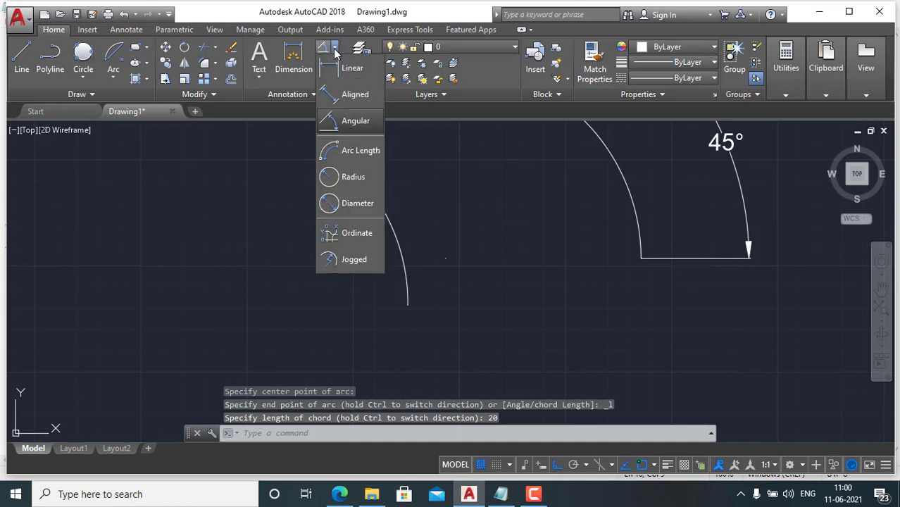
click(355, 152)
click(385, 215)
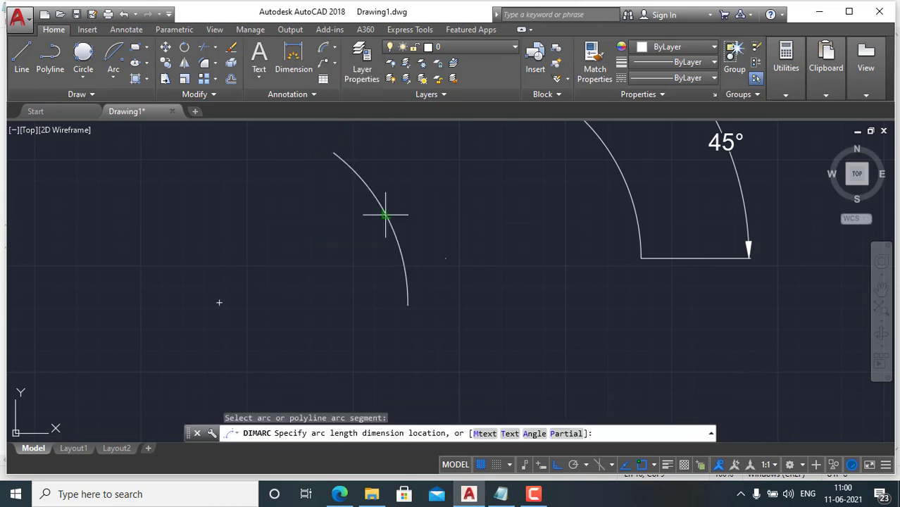
click(412, 211)
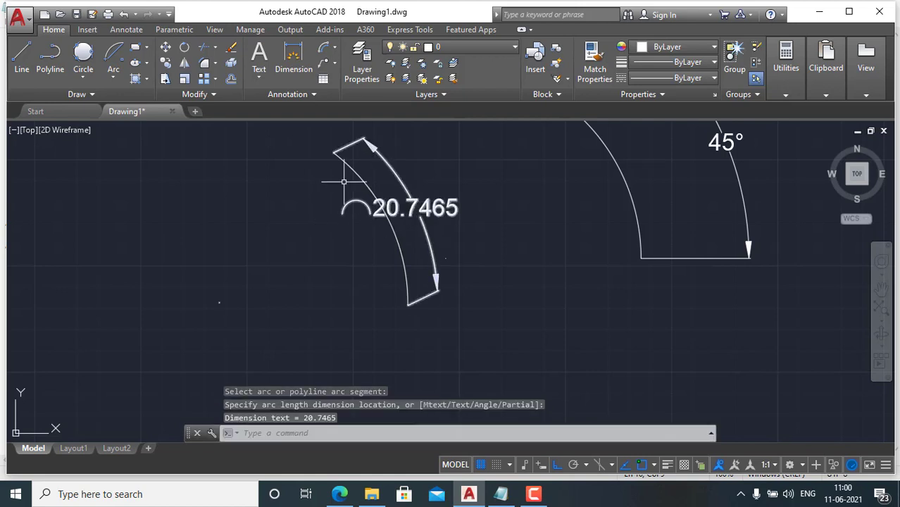
click(423, 208)
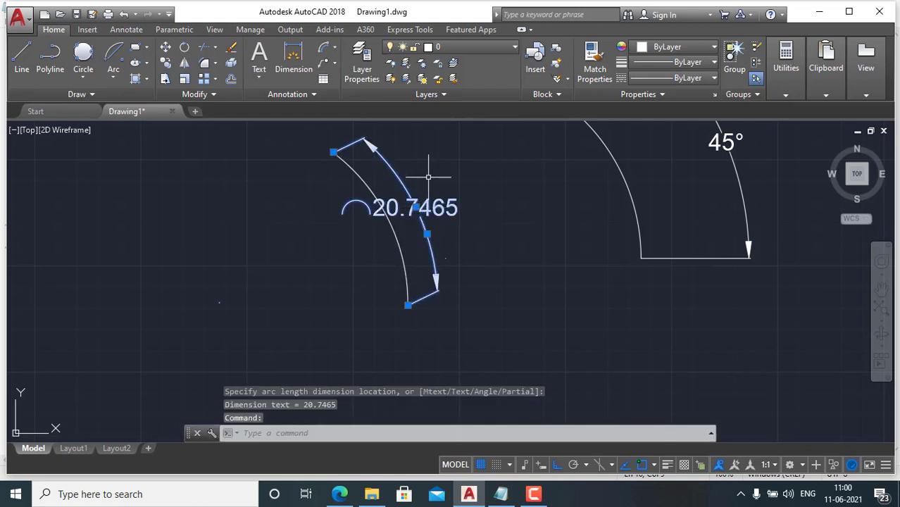
key(Delete)
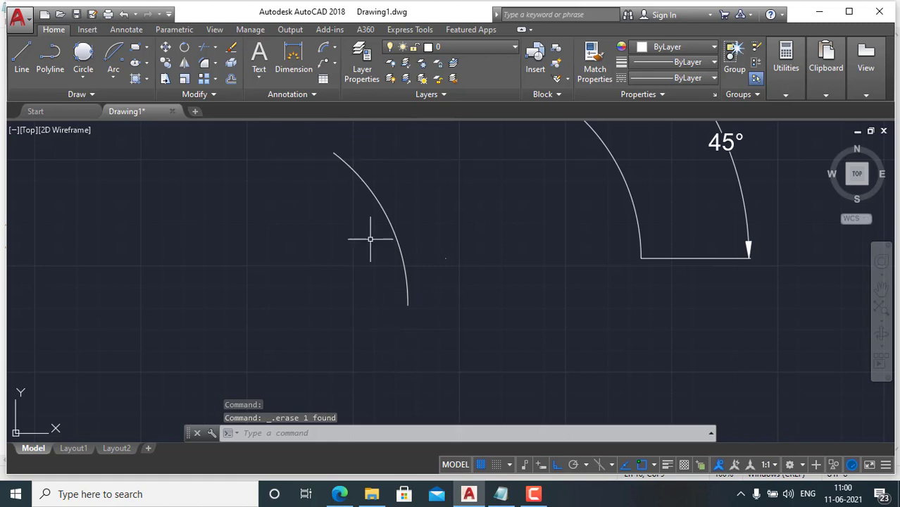
- Add an aligned dimension between the two endpoints of the Start, Center, Length arc, placing it outside the curve
click(336, 47)
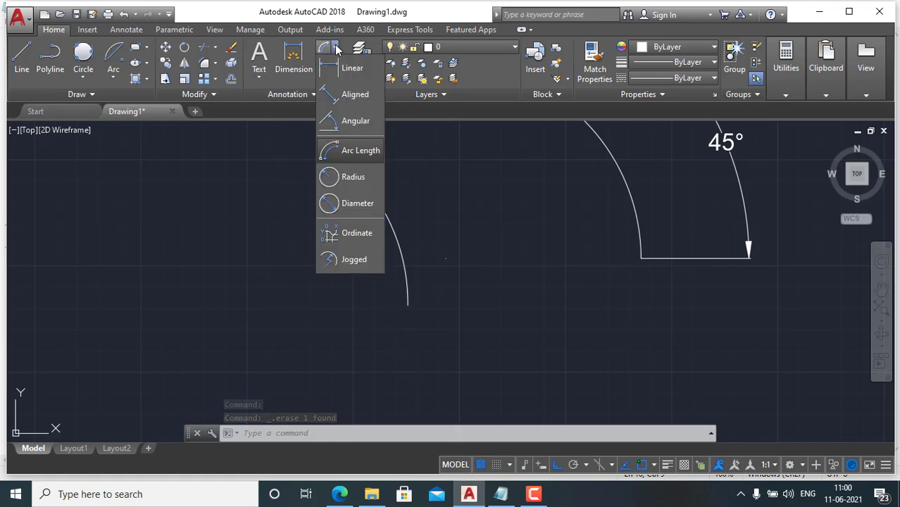
click(341, 98)
click(334, 152)
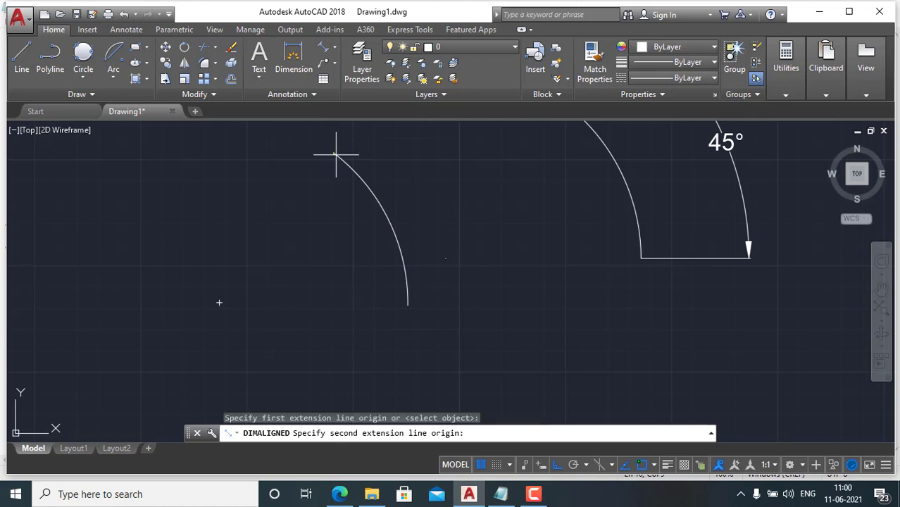
click(408, 305)
click(420, 228)
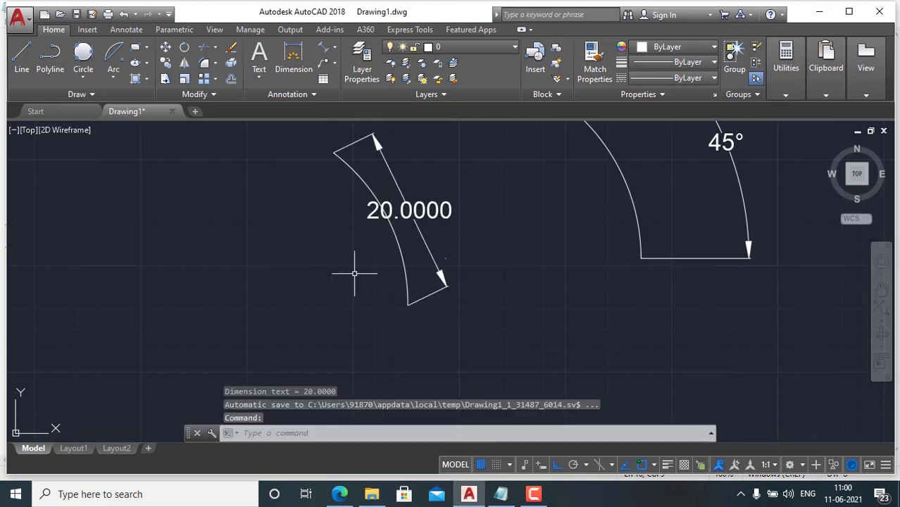
- Draw a Start, End, Angle arc left of the chord-length arc, from right to left horizontally, with a 120° included angle
click(113, 76)
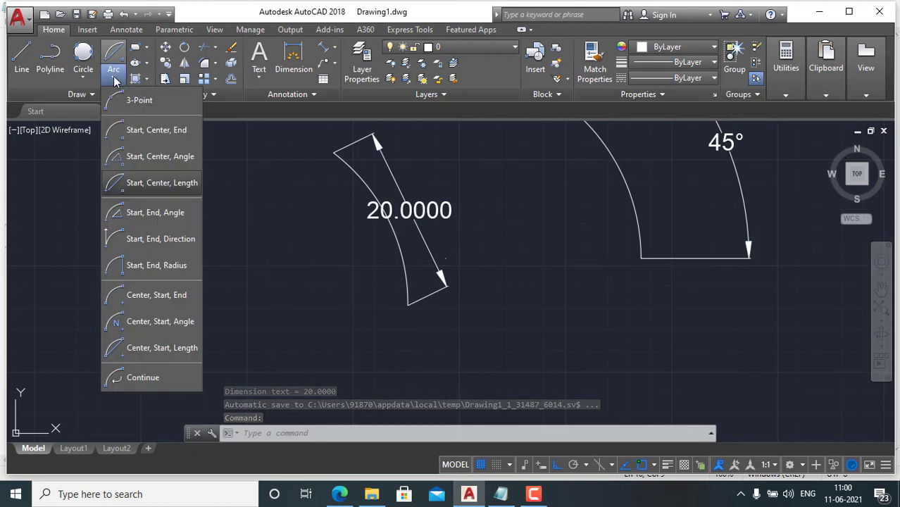
click(168, 217)
middle_drag(287, 341, 458, 328)
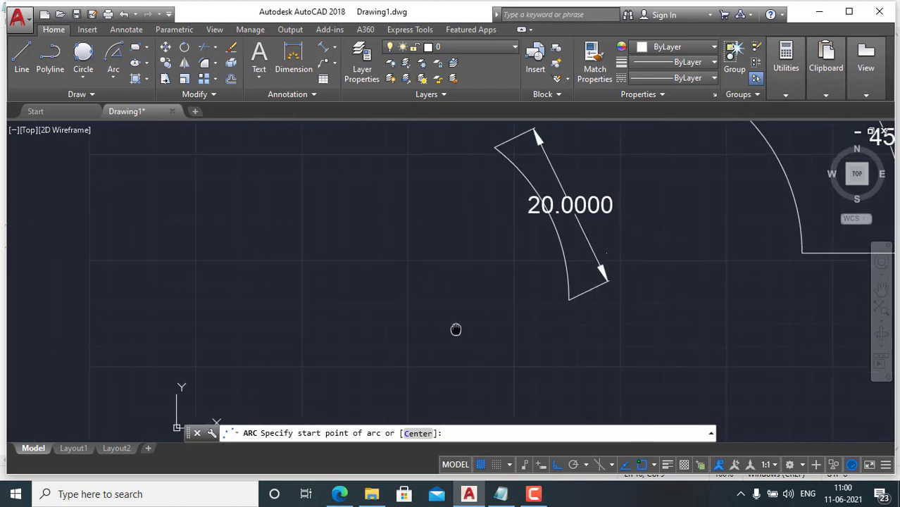
click(413, 315)
click(232, 314)
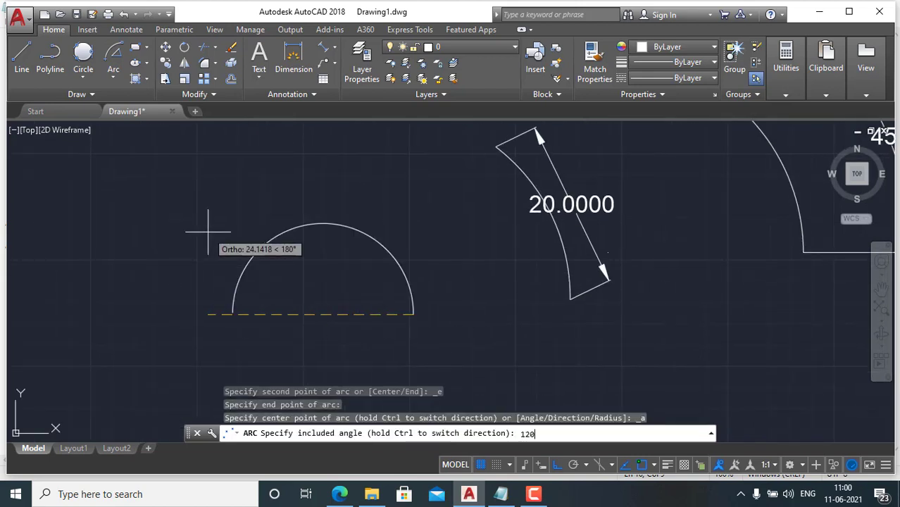
text(120)
key(Return)
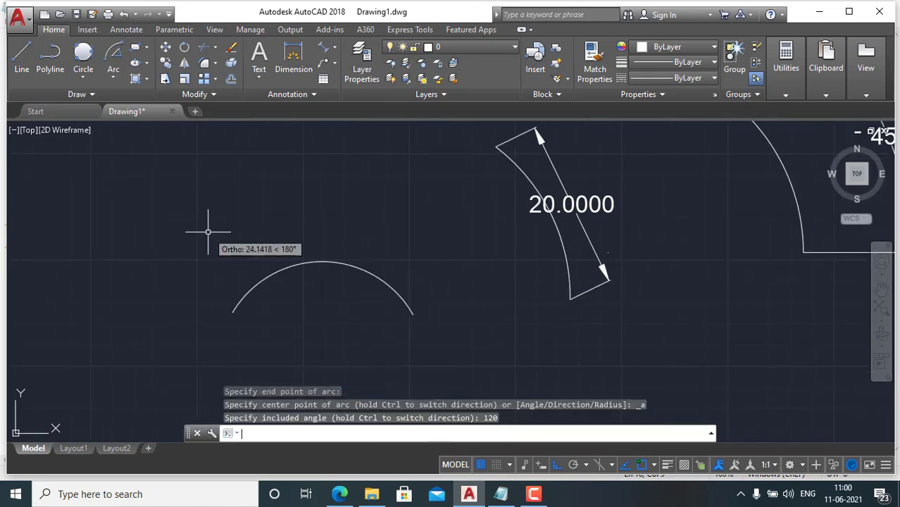
- Add an angular dimension above the new Start, End, Angle arc
click(337, 48)
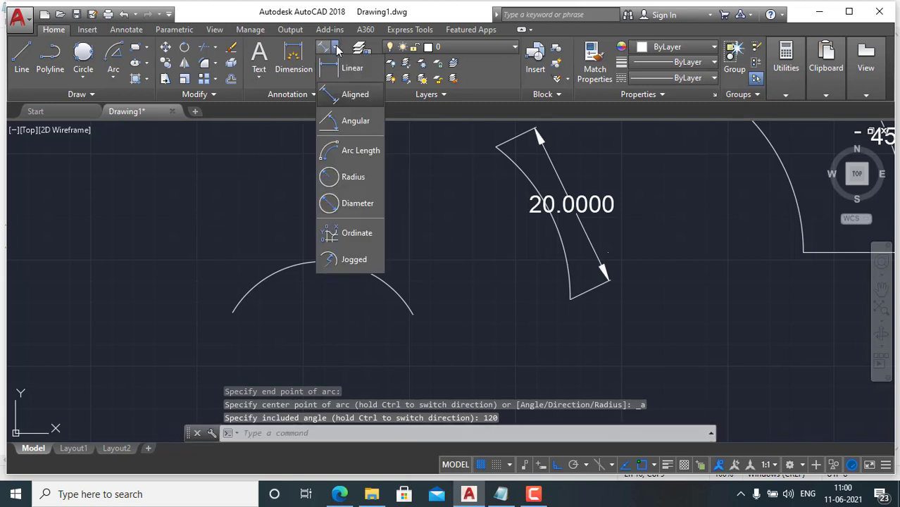
click(349, 125)
click(329, 263)
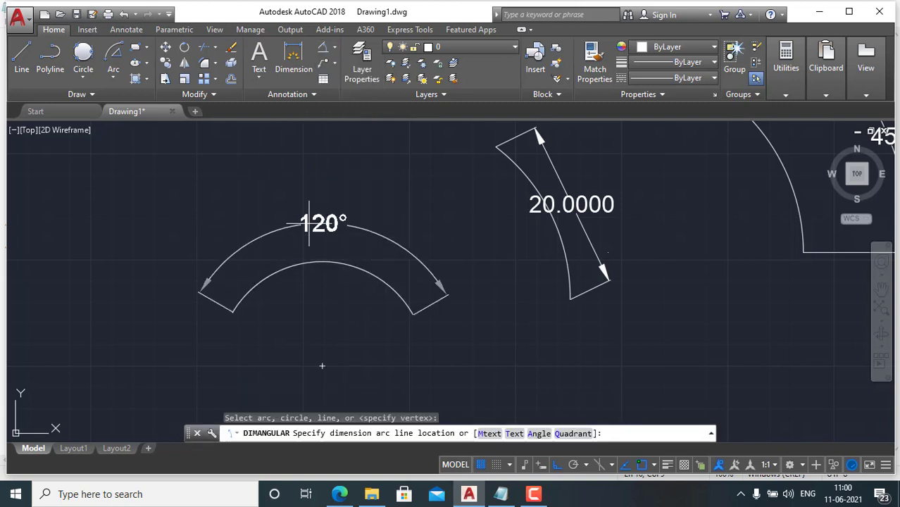
click(326, 224)
- Draw a Start, End, Direction arc left of the 120° arc, with level endpoints placed right to left and an upward tangent direction
scroll(220, 279, down, 3)
middle_drag(221, 279, 343, 226)
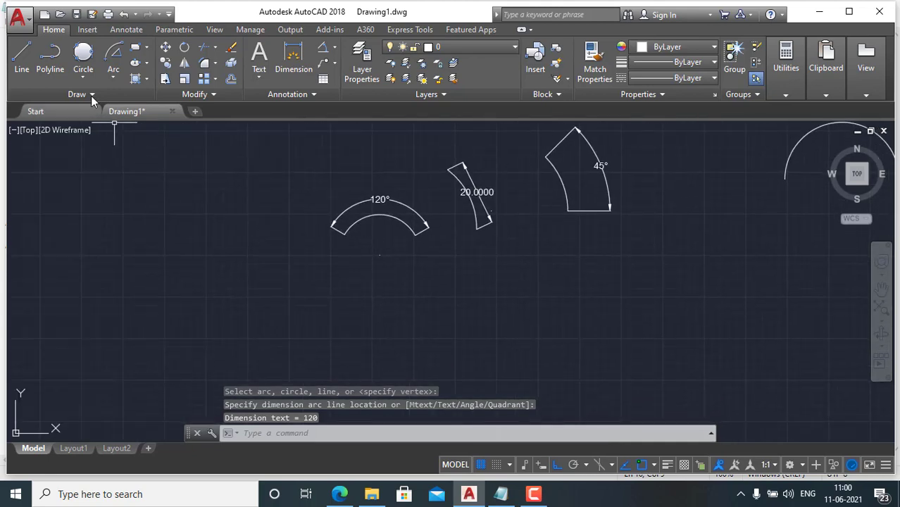
click(113, 78)
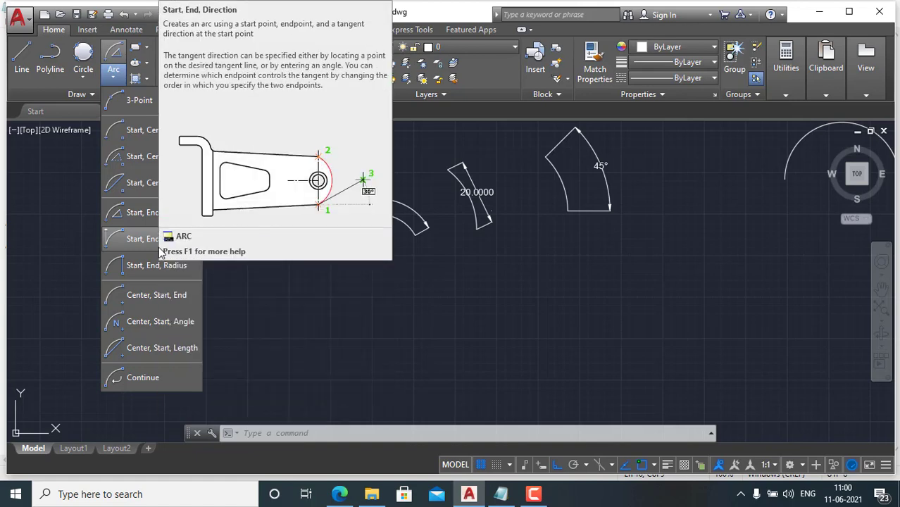
click(137, 246)
mouse_move(136, 241)
middle_down()
mouse_move(517, 283)
mouse_move(414, 293)
middle_up()
click(420, 290)
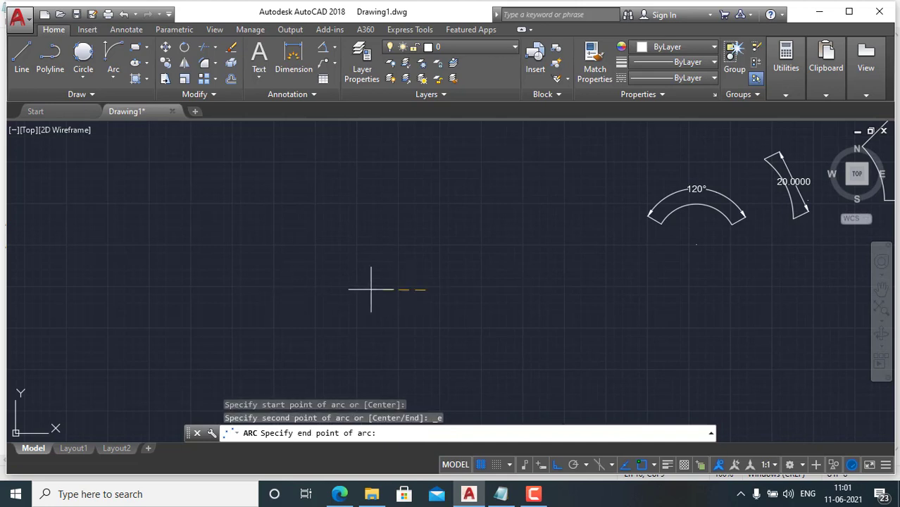
click(255, 289)
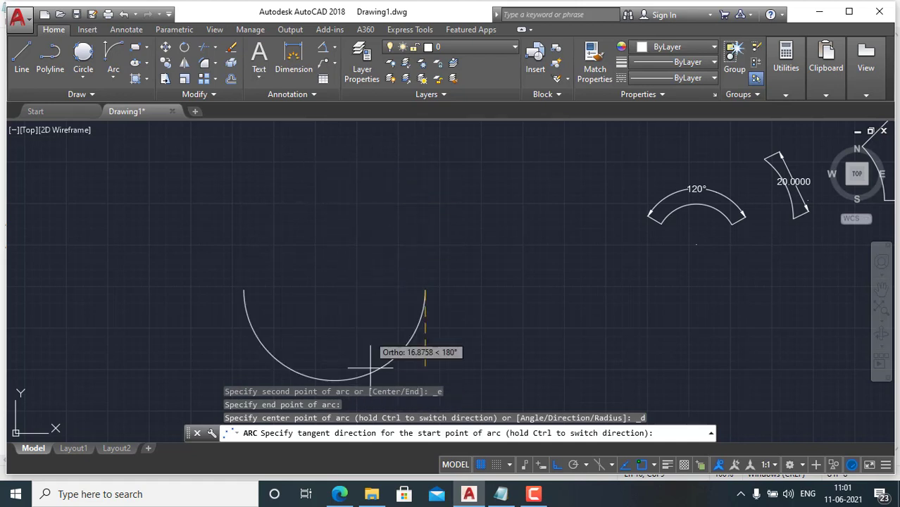
click(370, 167)
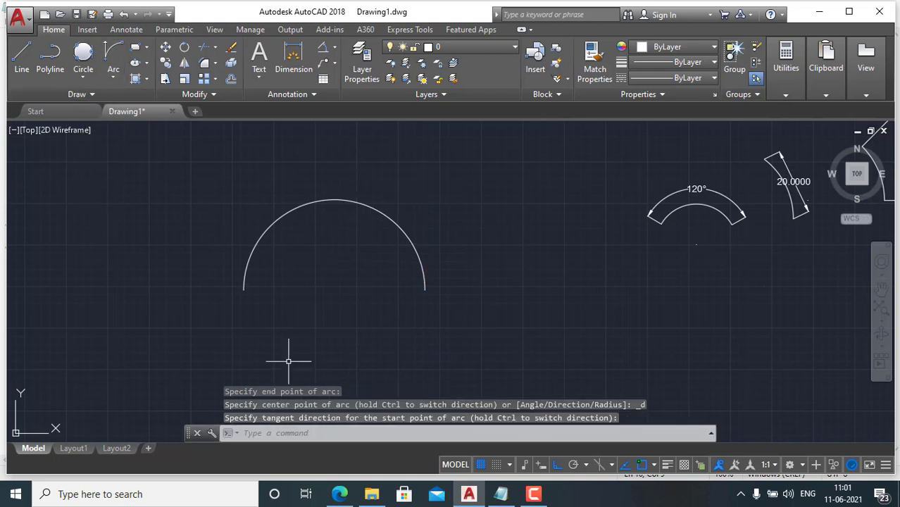
- Draw a 20-unit horizontal line in the empty area left of the Start, End, Direction arc
middle_drag(322, 337, 433, 261)
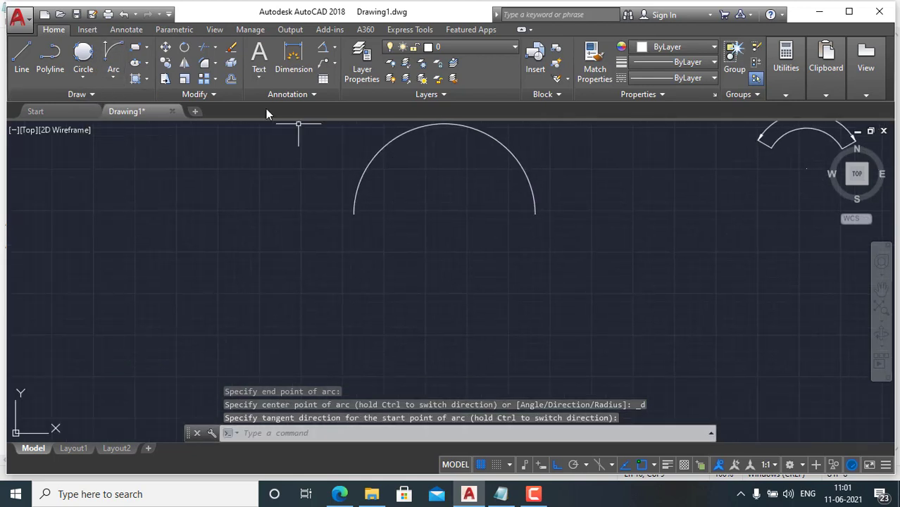
click(114, 78)
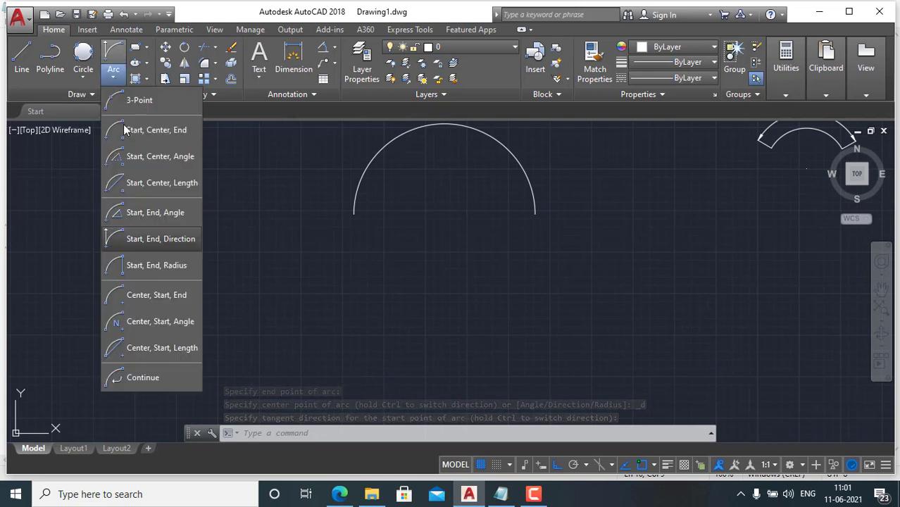
click(22, 55)
middle_drag(155, 243, 546, 193)
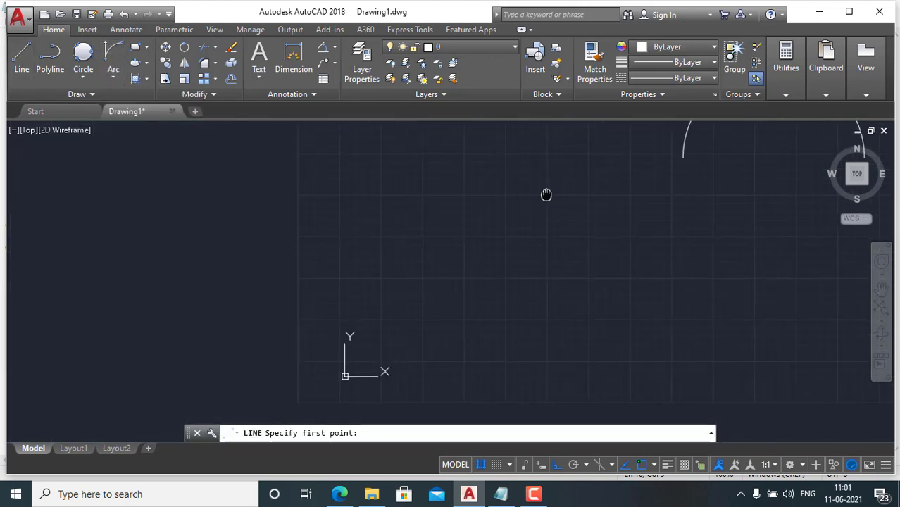
click(303, 282)
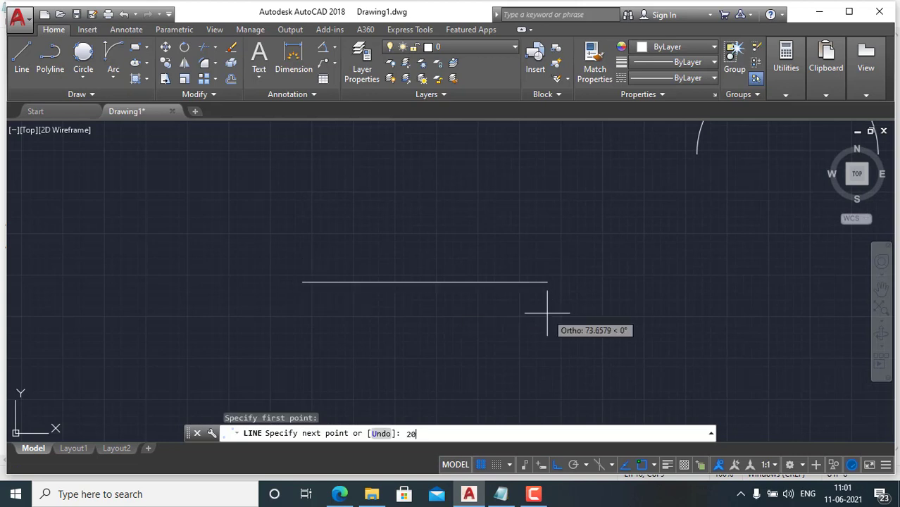
key(Return)
key(Return)
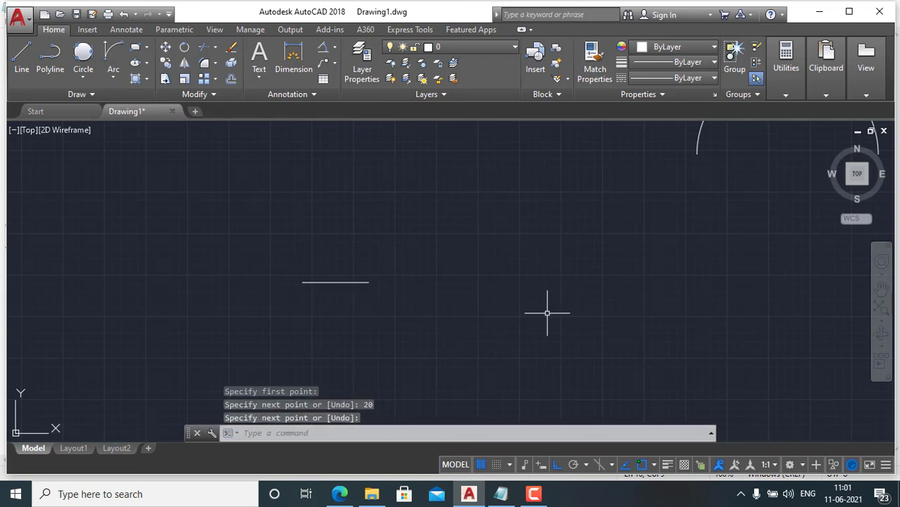
- Draw a Start, End, Radius arc from the line's right endpoint to its left endpoint with a radius of 10
scroll(332, 280, up, 4)
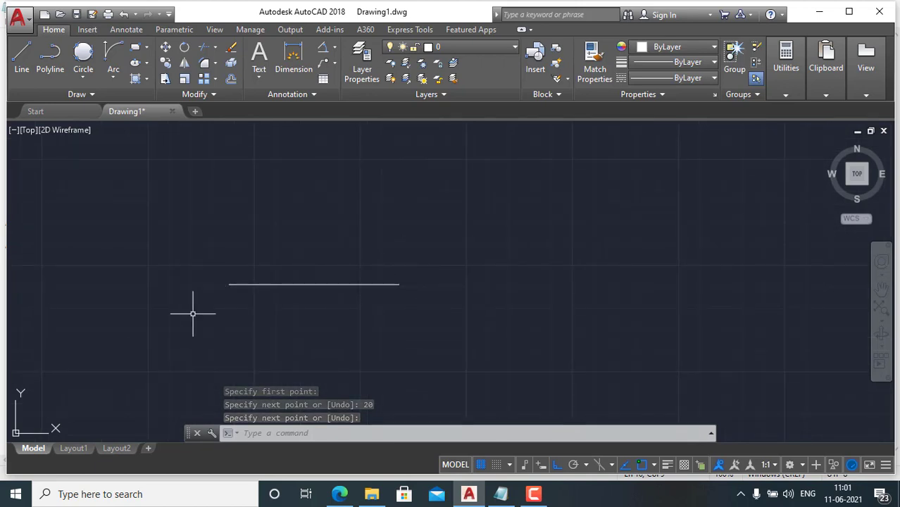
click(113, 76)
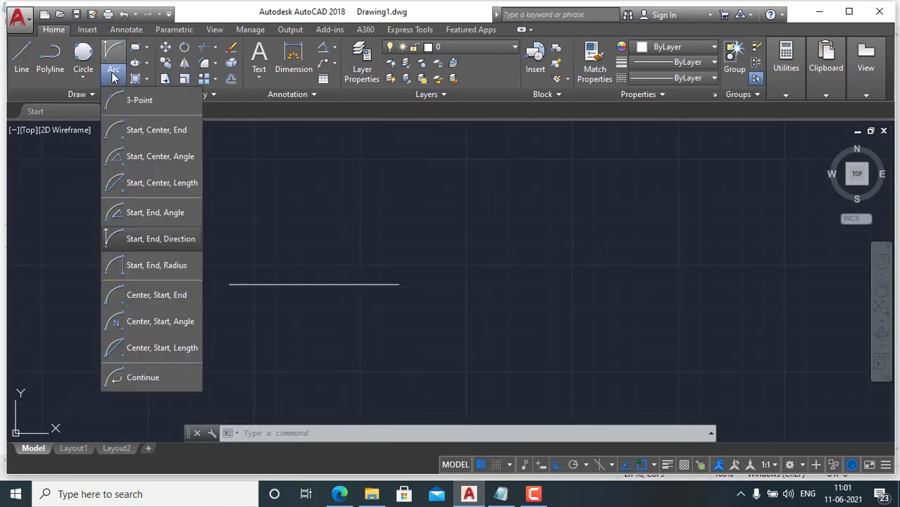
click(165, 265)
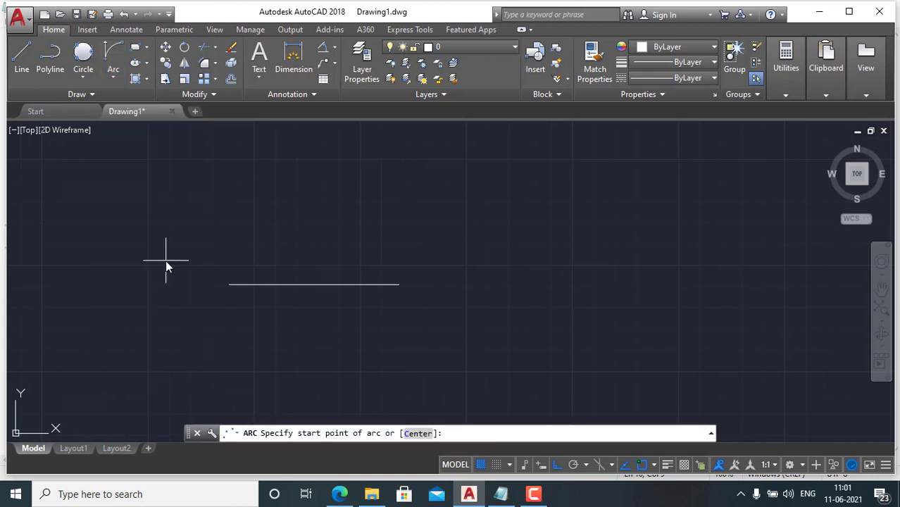
click(399, 283)
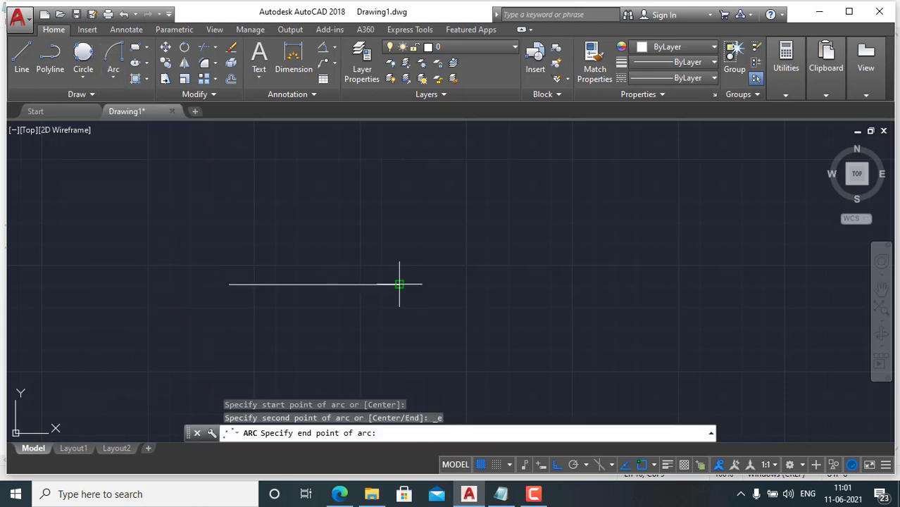
click(230, 284)
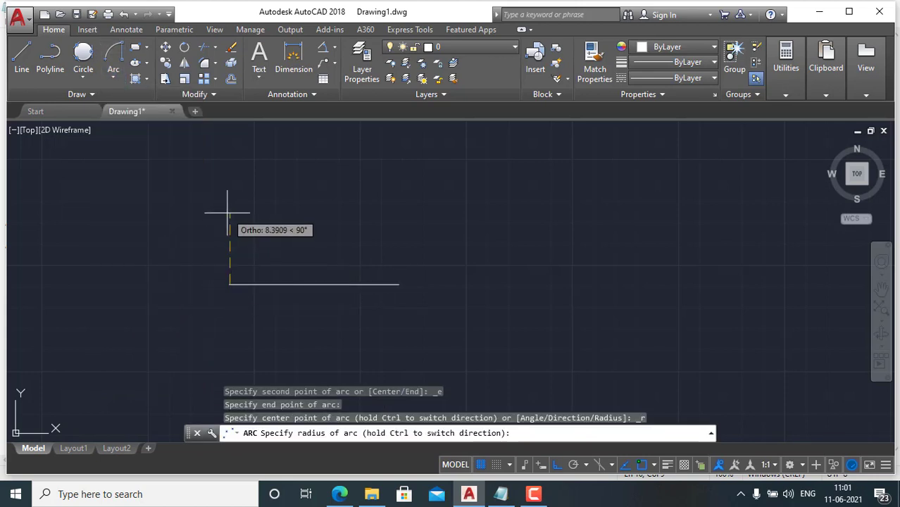
key(Return)
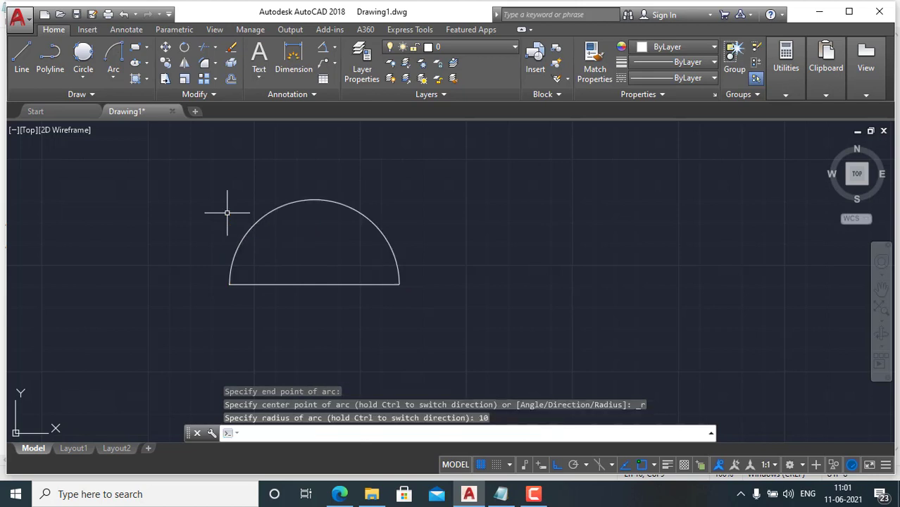
- Add a radius dimension to the Start, End, Radius arc, placing it outside the curve at the upper right
click(336, 48)
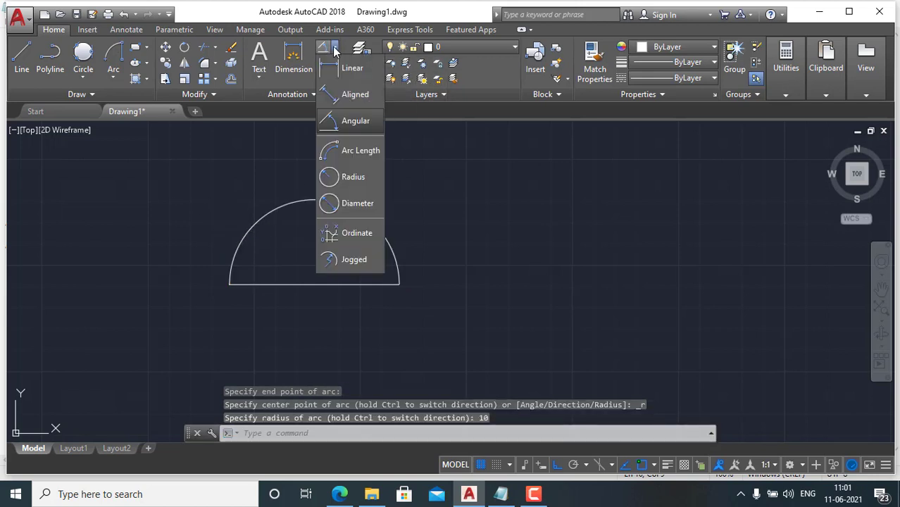
click(356, 180)
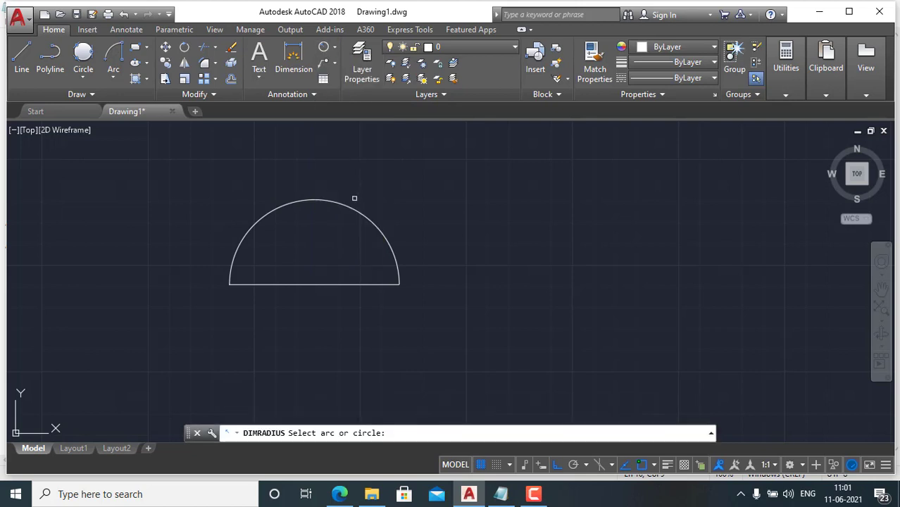
click(352, 205)
click(515, 177)
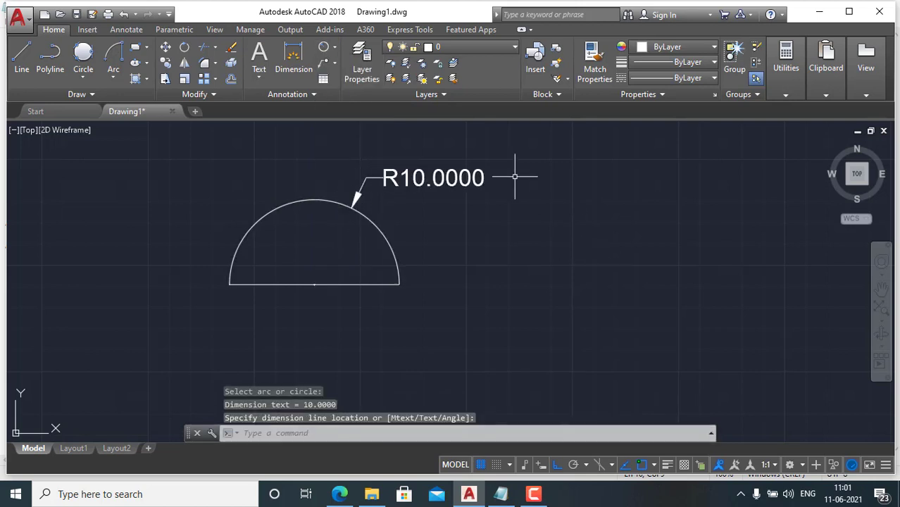
- Draw a Center, Start, End arc left of the R10 arc, starting right of its center and ending at its left as an upper semicircle
scroll(409, 236, down, 2)
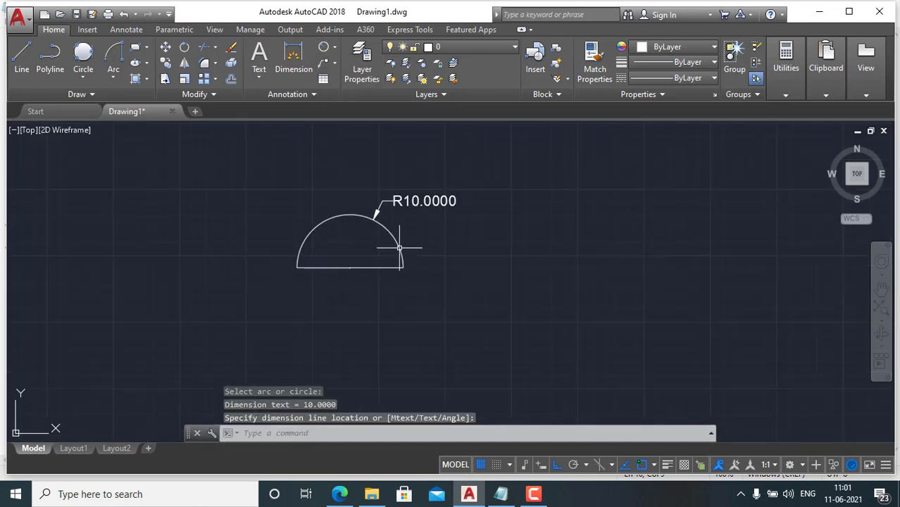
click(111, 79)
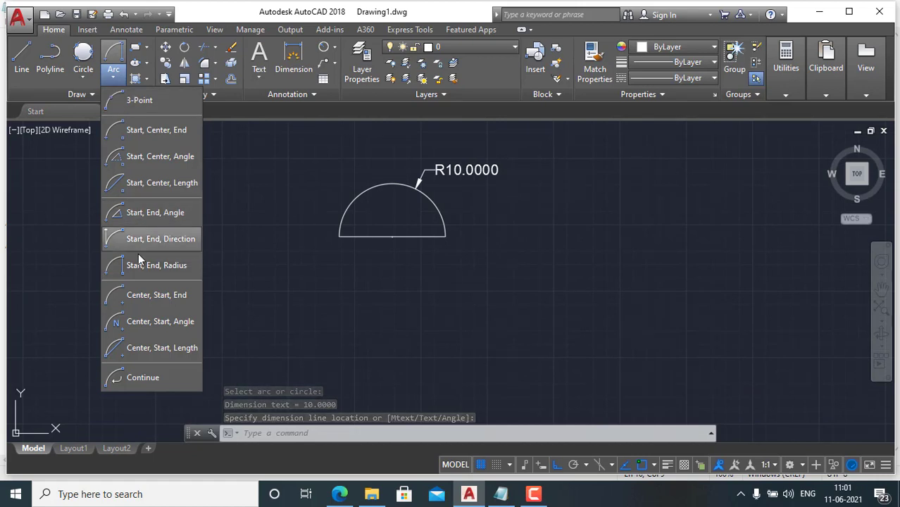
click(165, 298)
middle_drag(273, 297, 494, 262)
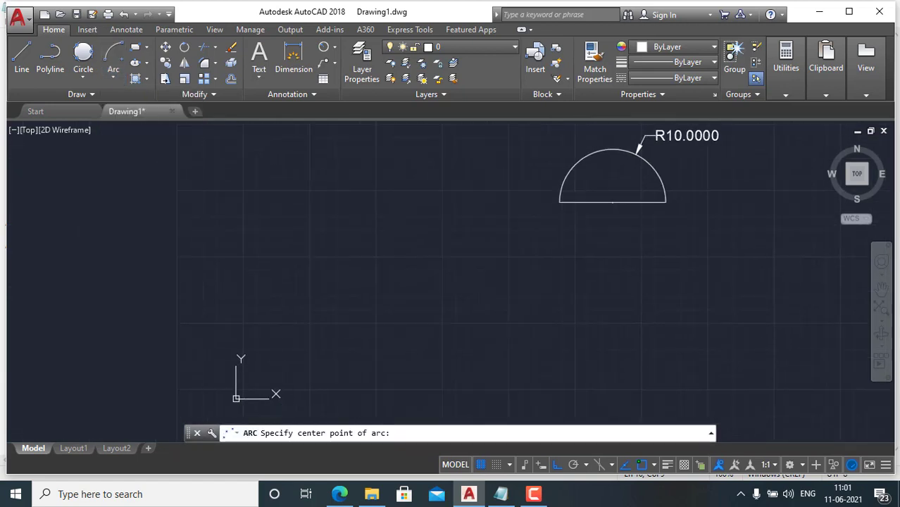
click(408, 297)
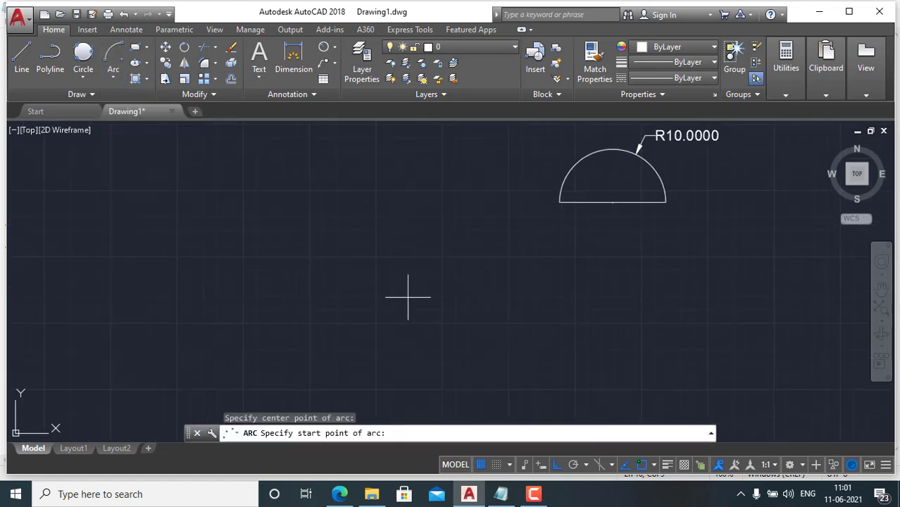
click(496, 300)
click(342, 289)
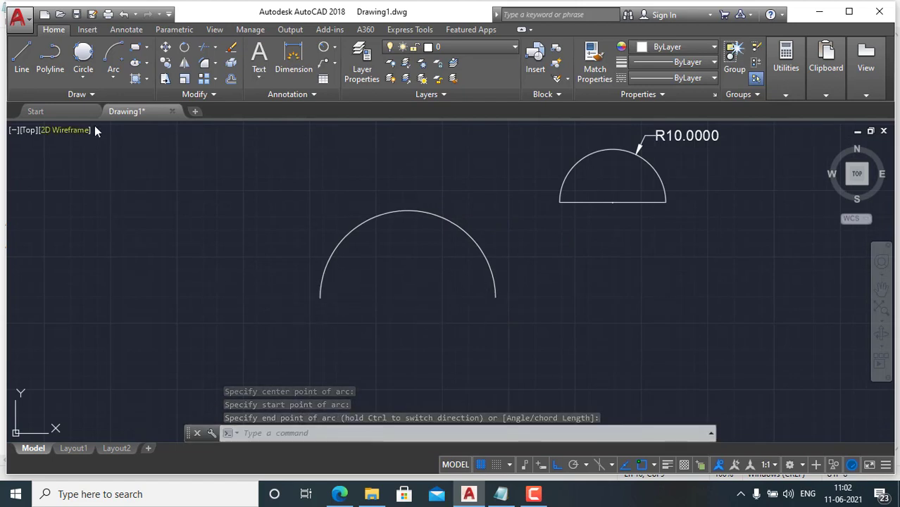
- Draw a Center, Start, Angle arc left of the last semicircle, starting right of its center, with a 60° included angle
click(111, 80)
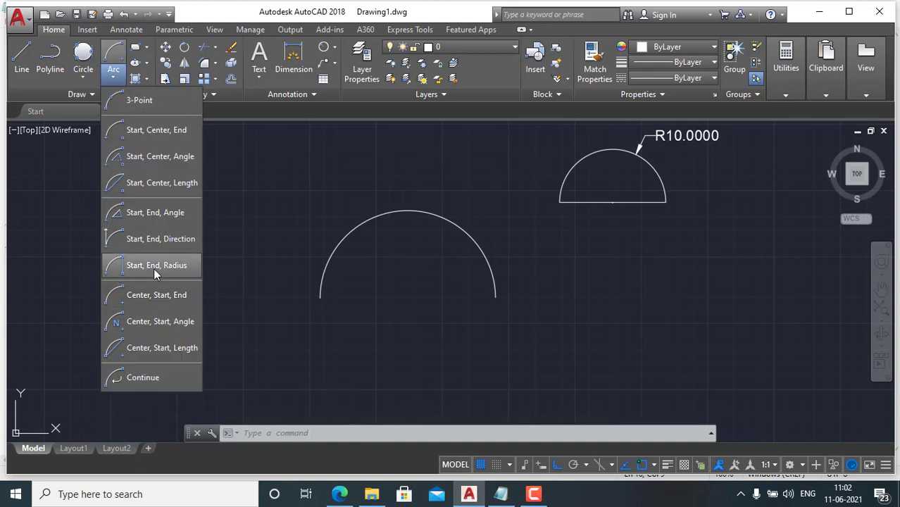
click(167, 322)
middle_drag(193, 342, 517, 270)
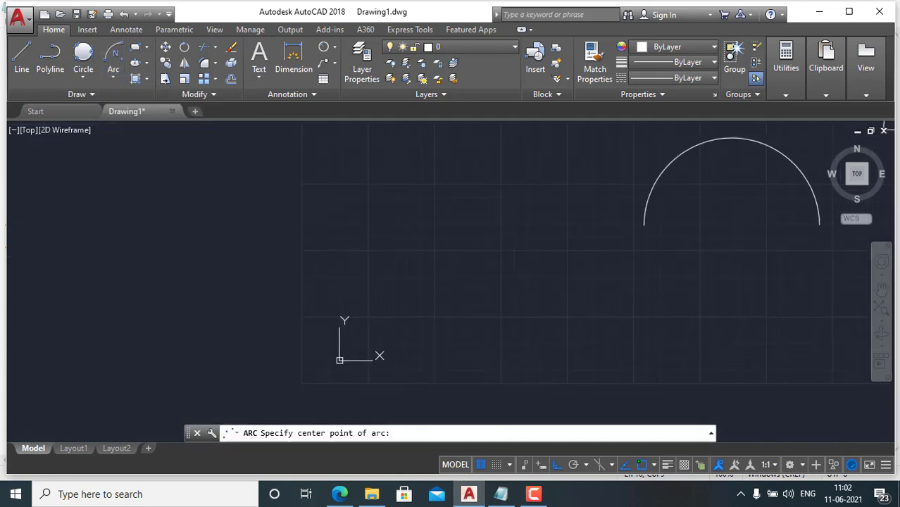
click(321, 292)
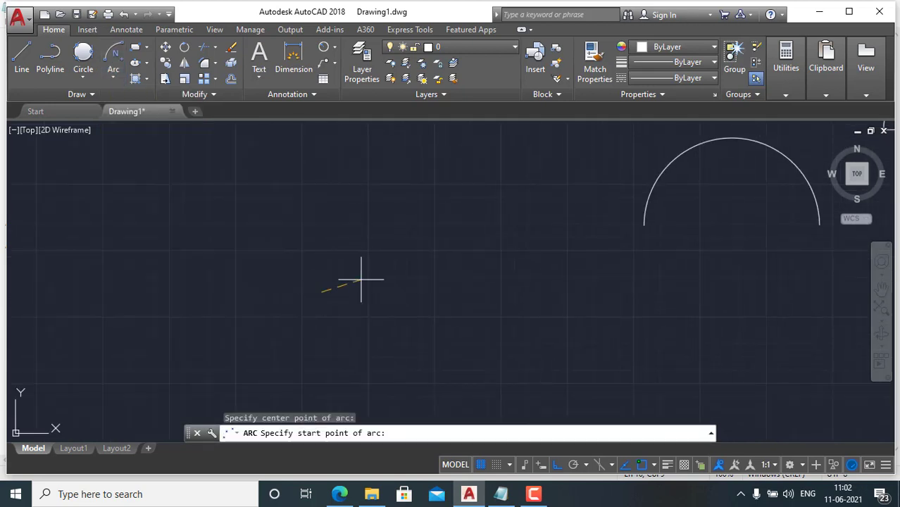
click(421, 294)
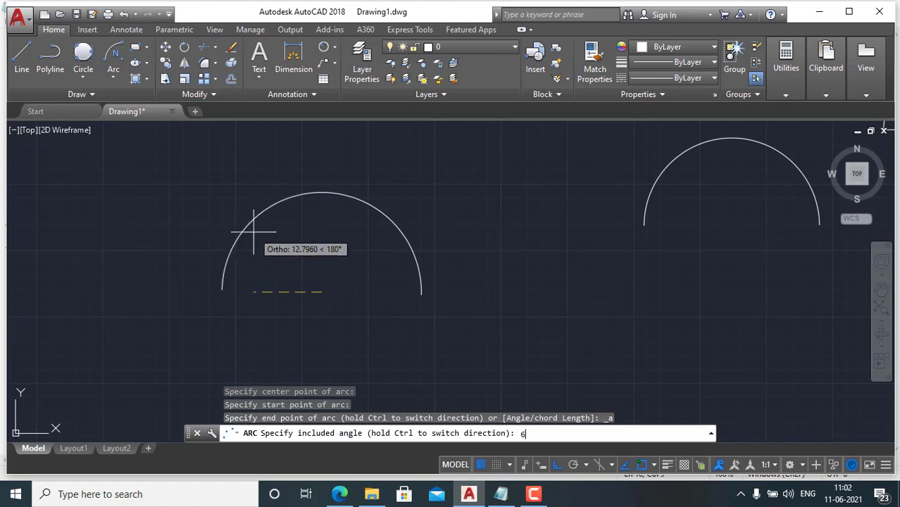
key(Return)
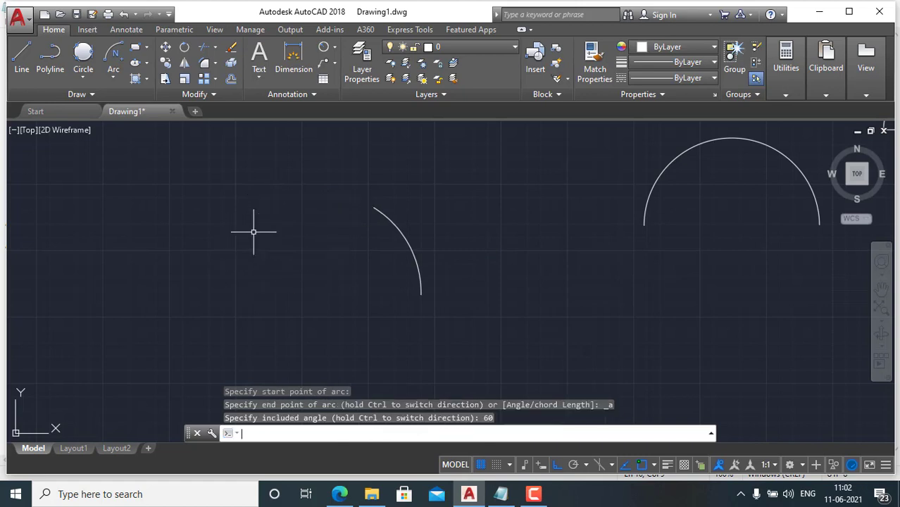
- Add an angular dimension to the Center, Start, Angle arc, placing it outside the curve
click(336, 47)
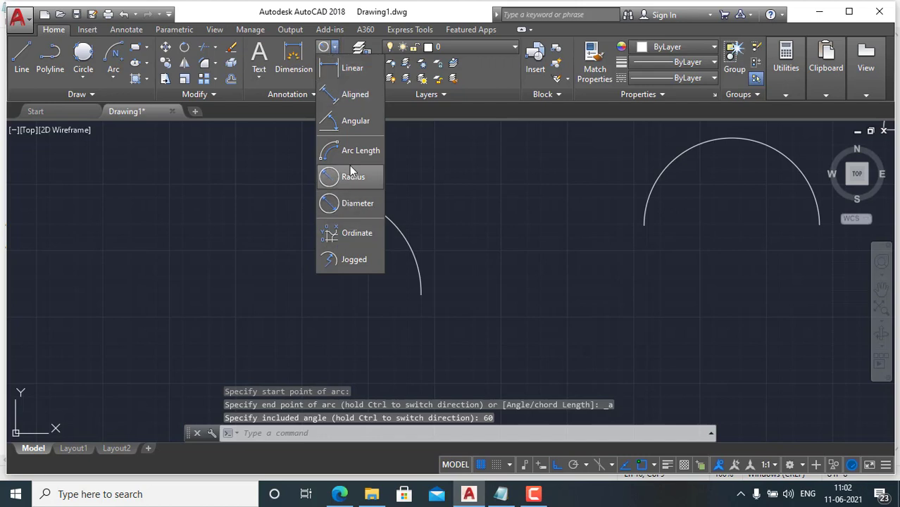
click(354, 123)
click(407, 241)
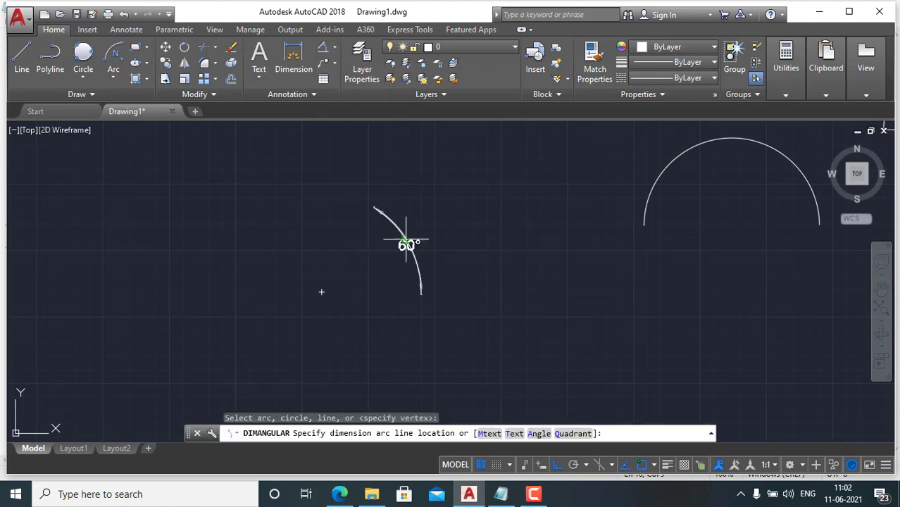
click(431, 232)
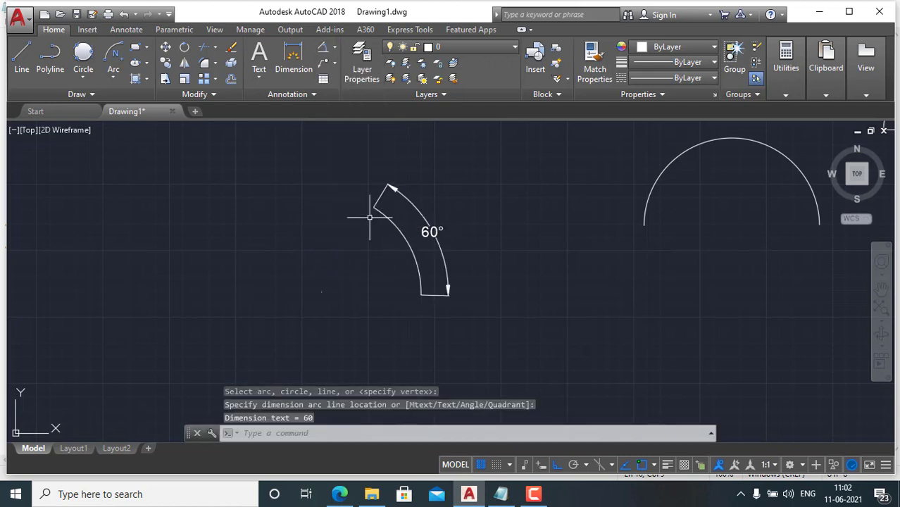
- Try to draw a Center, Start, Length arc left of the 60° arc, starting right of its center, with a chord length of 40
click(115, 78)
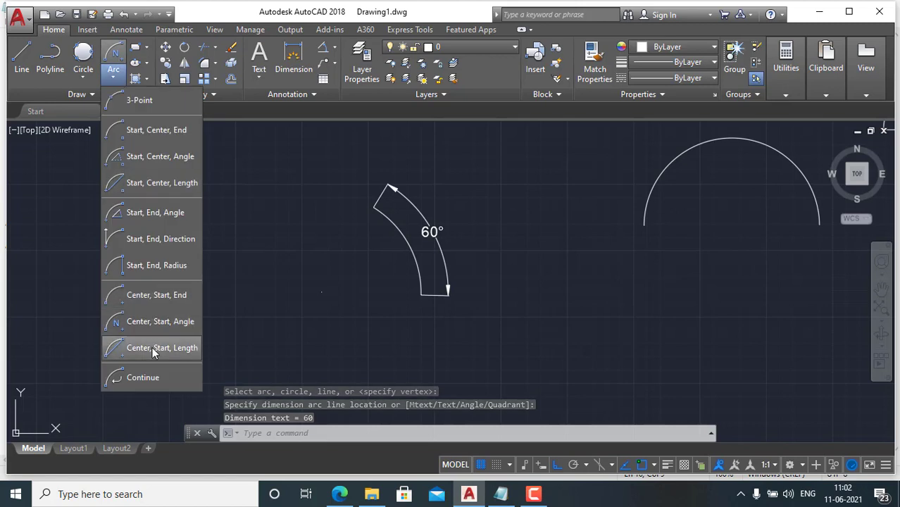
click(154, 348)
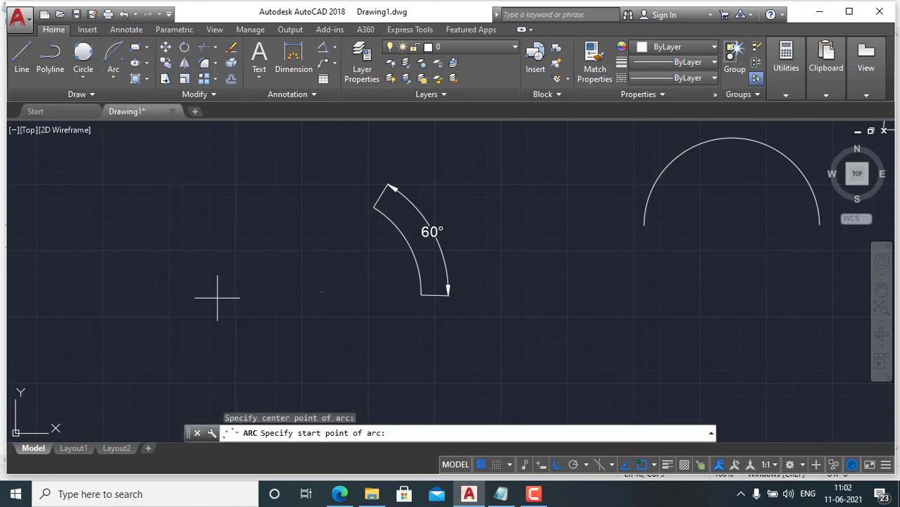
click(305, 294)
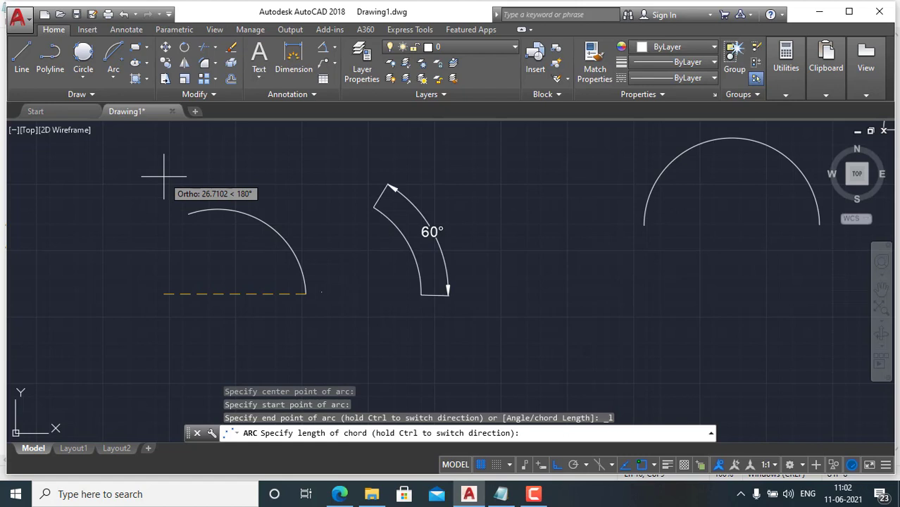
text(40)
key(Return)
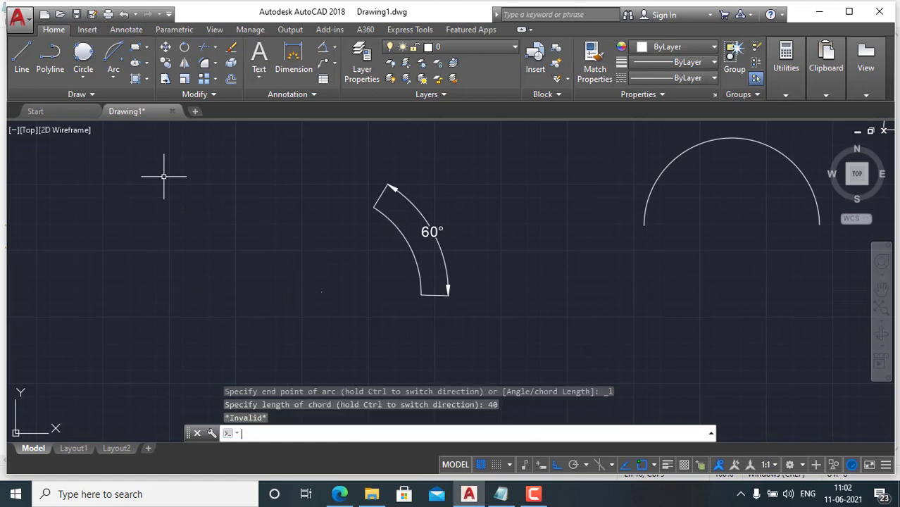
scroll(350, 296, down, 4)
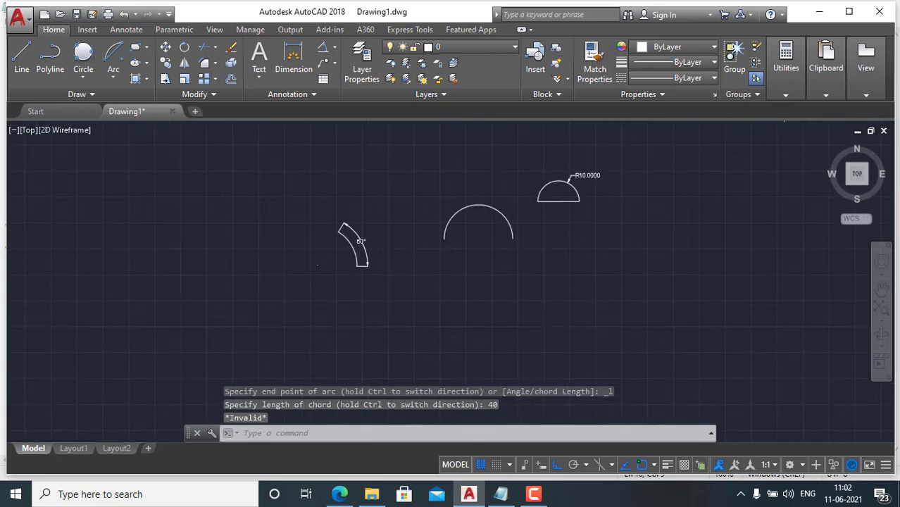
scroll(292, 233, up, 6)
scroll(295, 235, up, 3)
scroll(310, 268, down, 3)
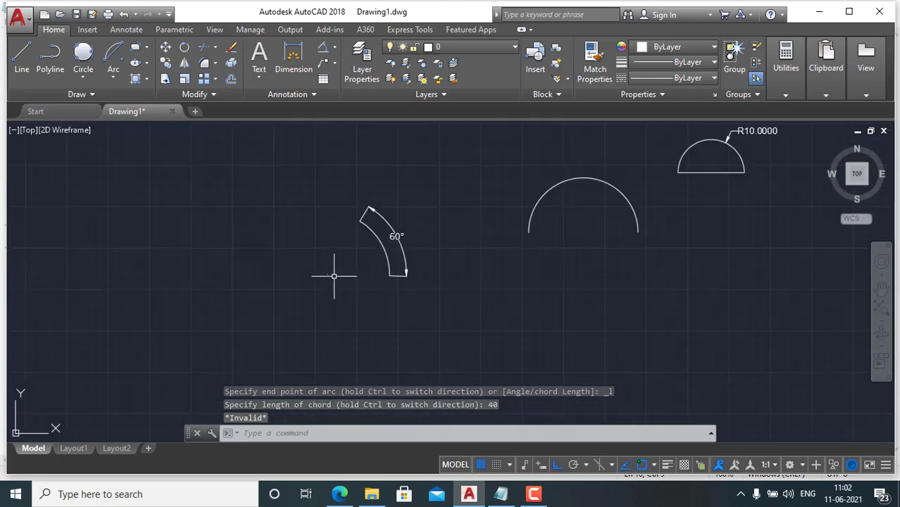
- Draw a horizontal line 40 units long, running left to right, in the empty area left of the 60° arc
click(22, 60)
middle_drag(246, 272, 327, 265)
click(195, 295)
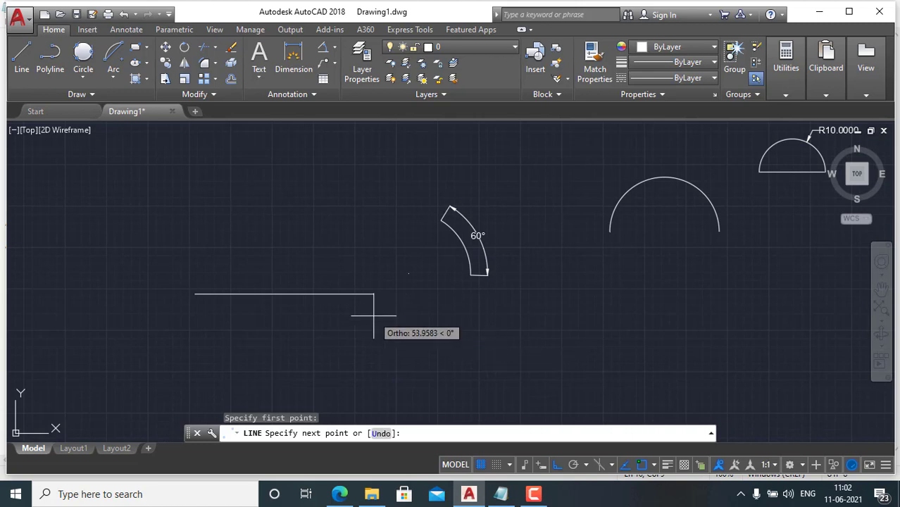
text(40)
key(Return)
key(Return)
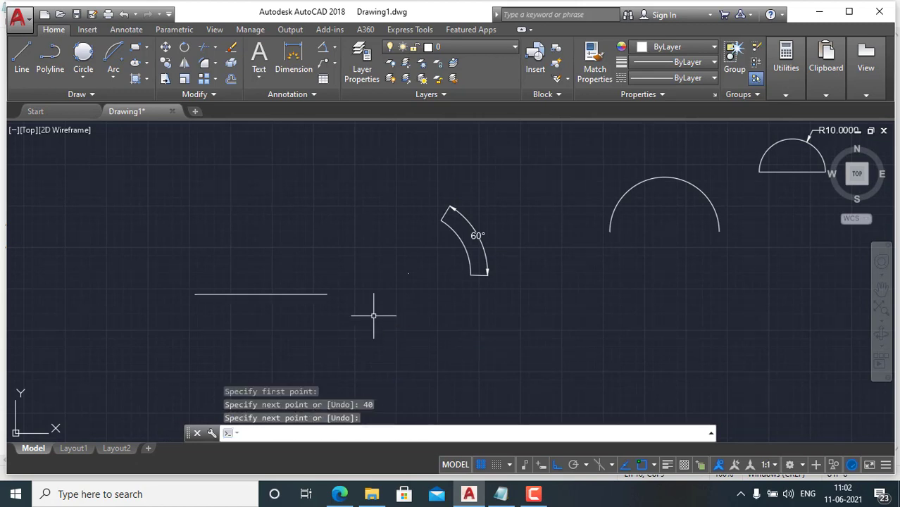
- Draw a Center, Start, Length arc centered on the line's left end, starting at its right end, with a chord length of 40
click(114, 81)
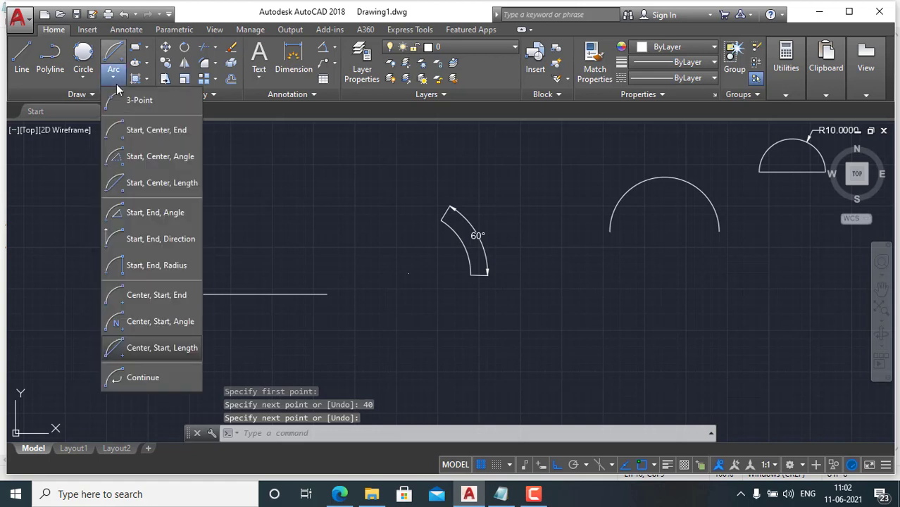
click(160, 348)
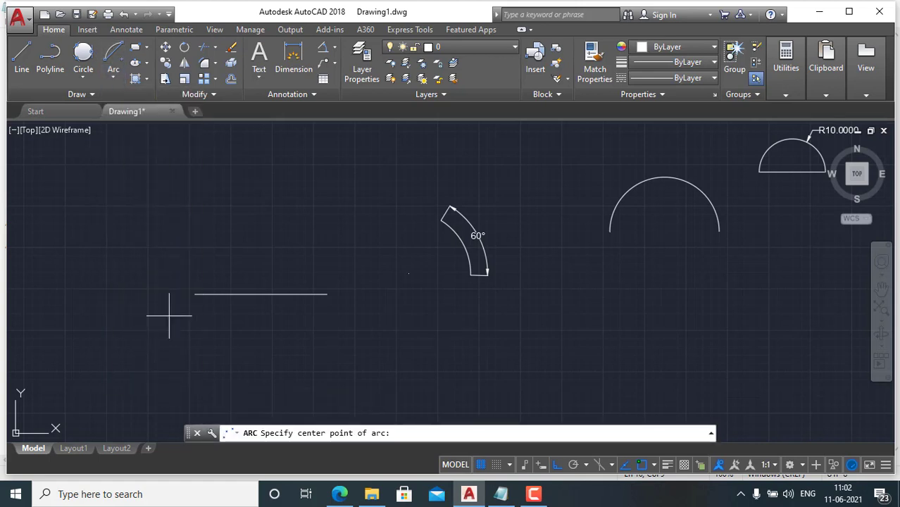
click(195, 294)
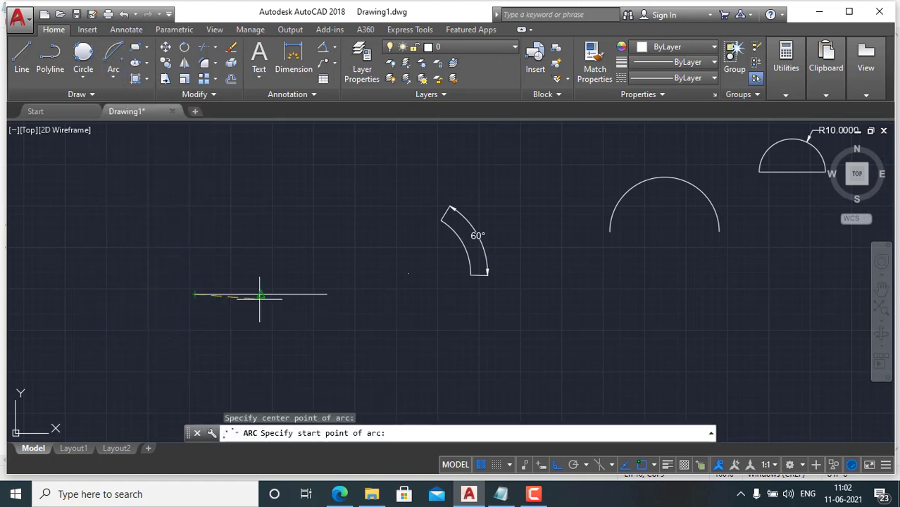
click(327, 294)
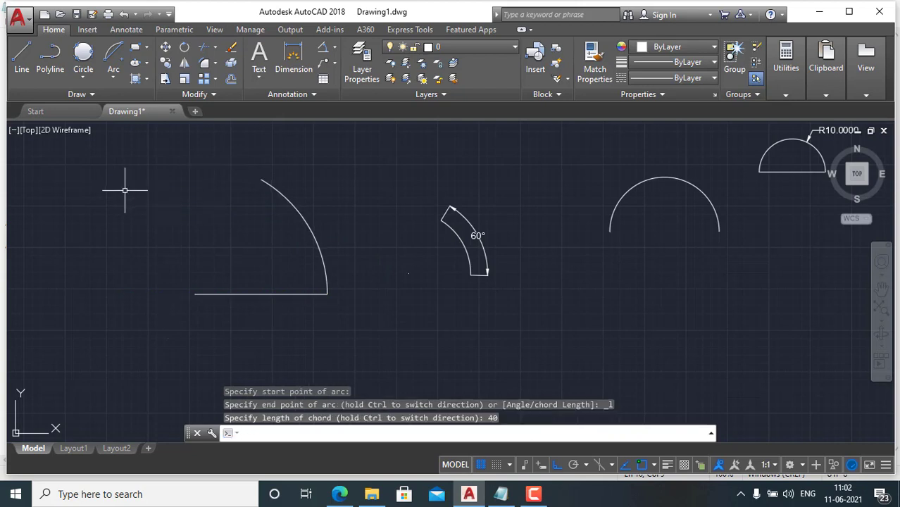
- Add an aligned dimension between the two endpoints of the Center, Start, Length arc, placing it outside the curve
click(334, 48)
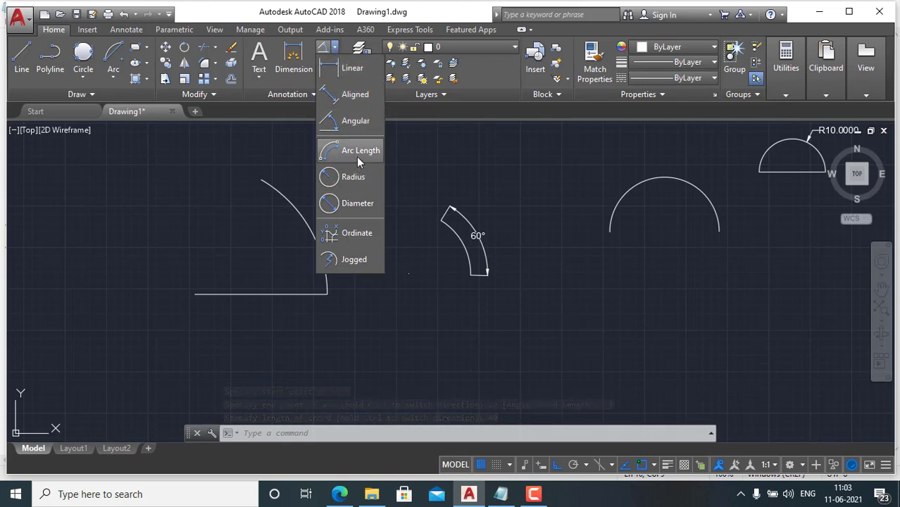
click(352, 95)
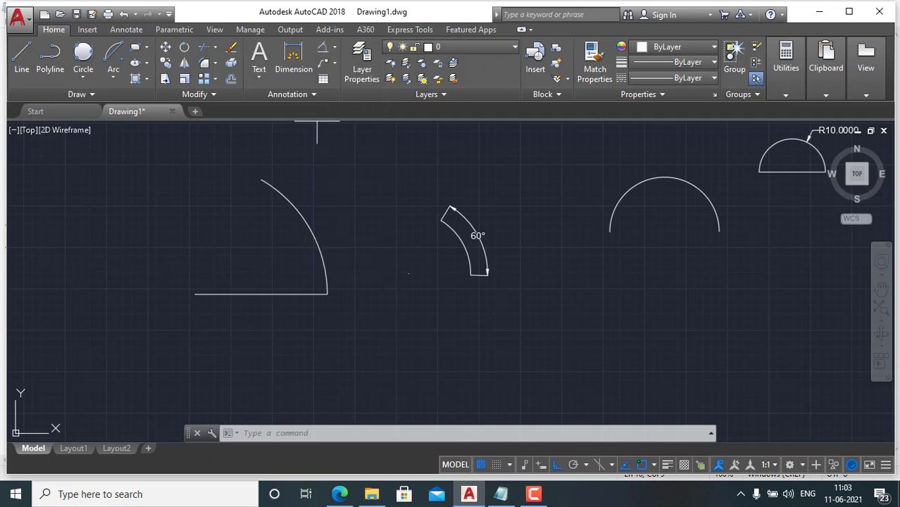
click(261, 179)
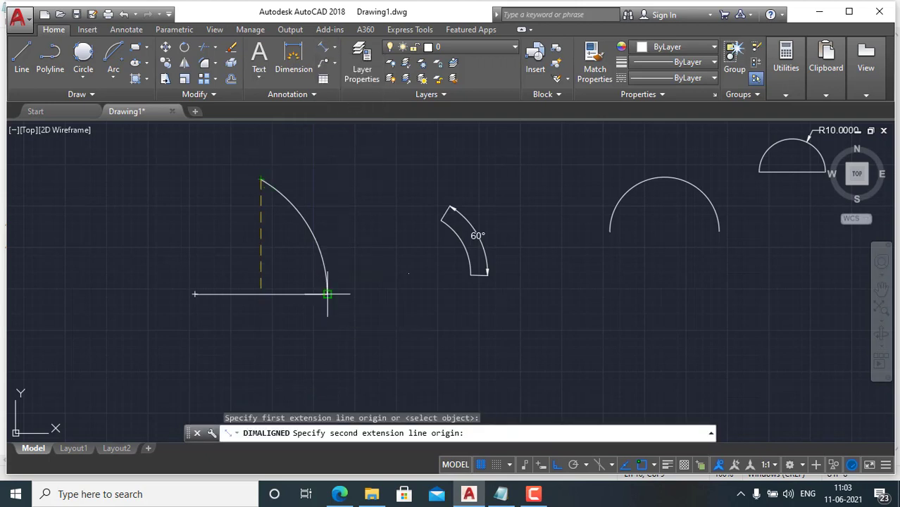
click(327, 293)
click(355, 247)
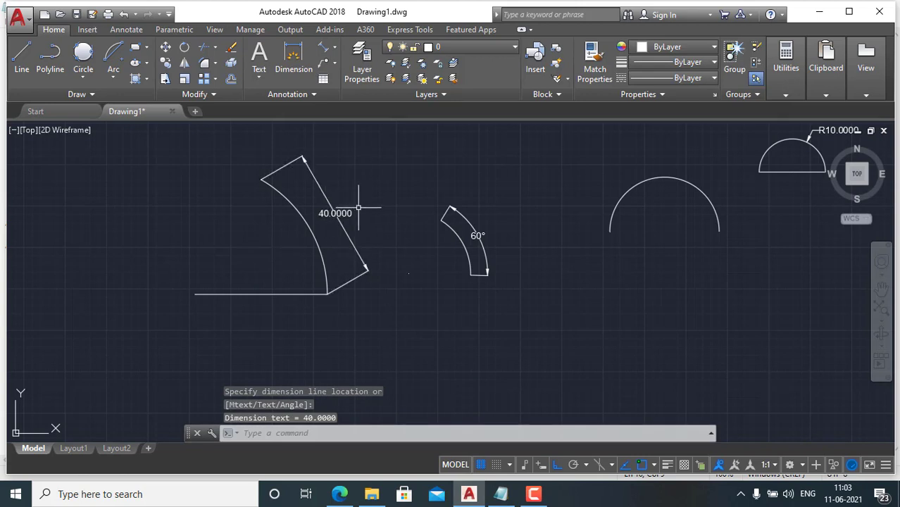
- Draw a Continue arc from the upper end of the last arc, ending directly below that point, above the horizontal line
click(121, 79)
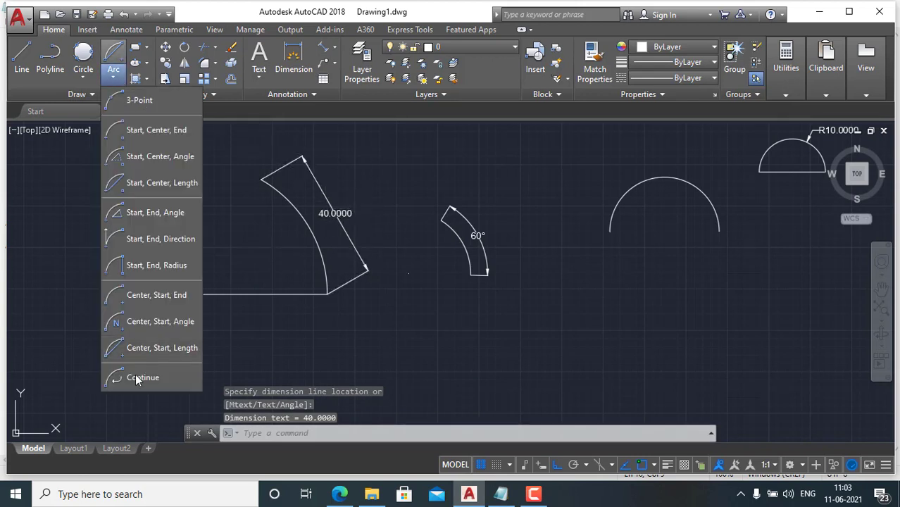
click(156, 384)
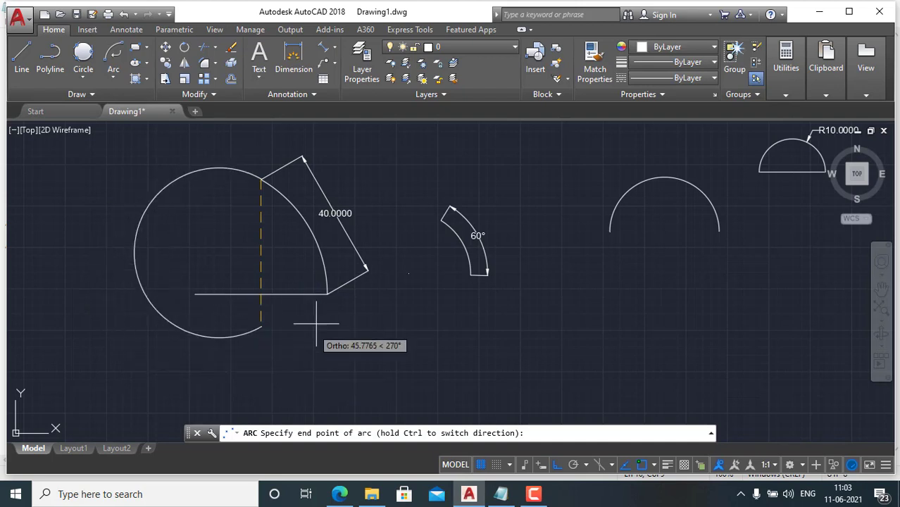
click(261, 262)
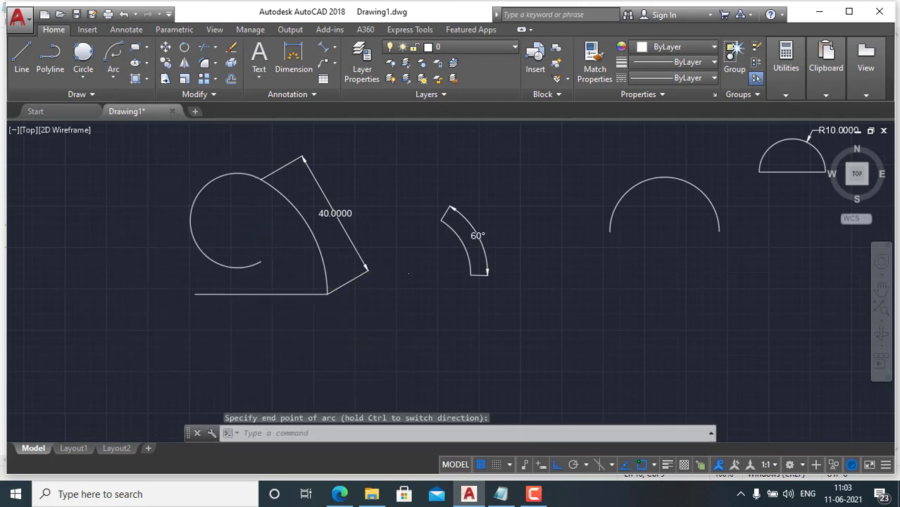
scroll(317, 345, down, 2)
middle_drag(342, 354, 285, 338)
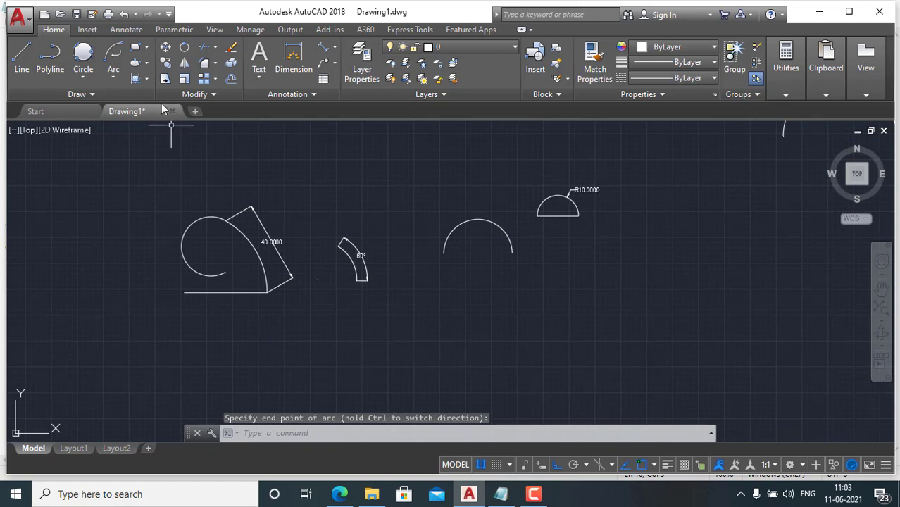
click(112, 83)
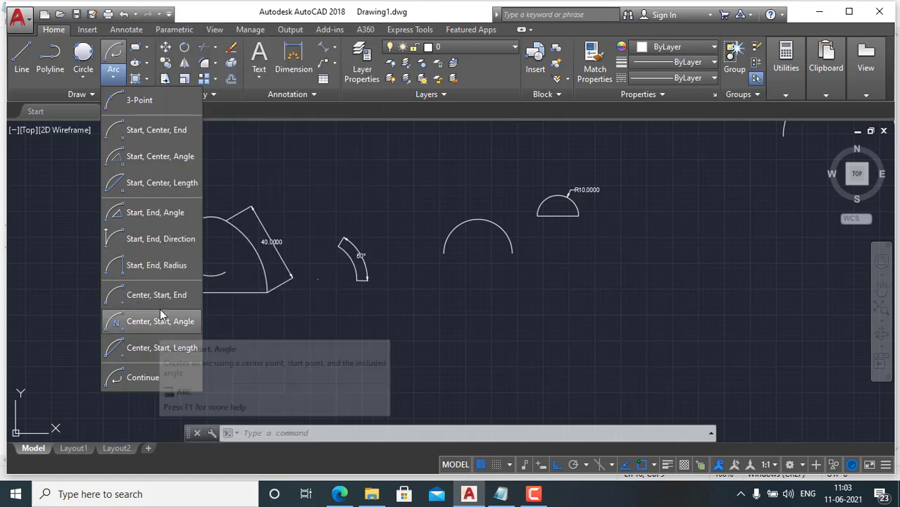
click(313, 334)
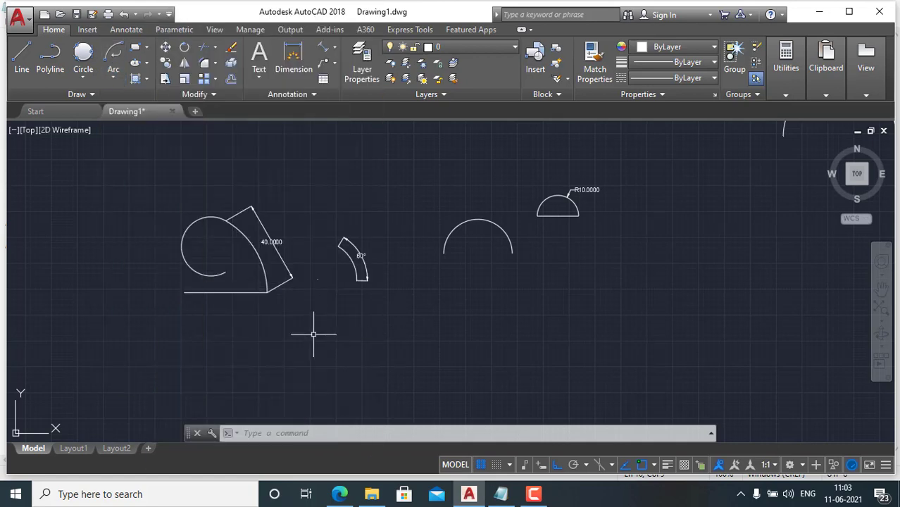
- Erase all arcs, lines, rectangles and dimensions from the drawing
scroll(446, 345, down, 2)
click(663, 390)
click(255, 217)
middle_drag(592, 264, 446, 236)
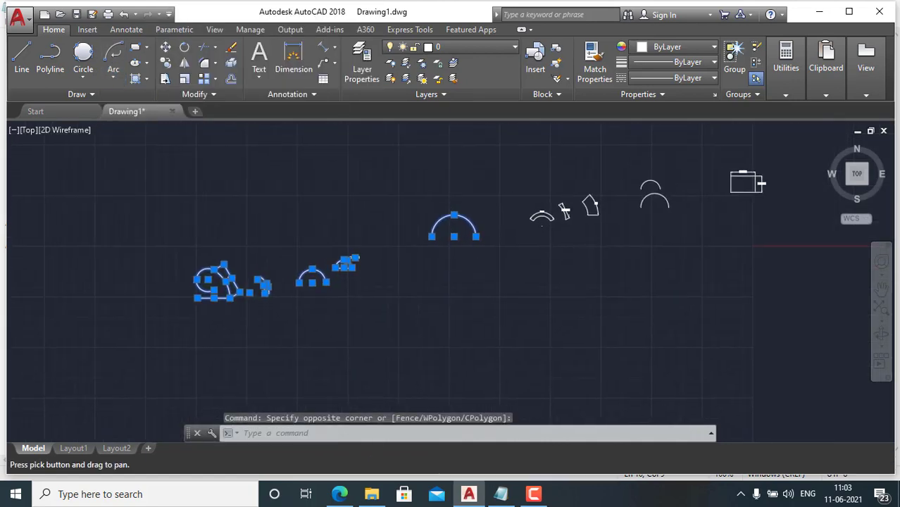
click(789, 308)
click(529, 160)
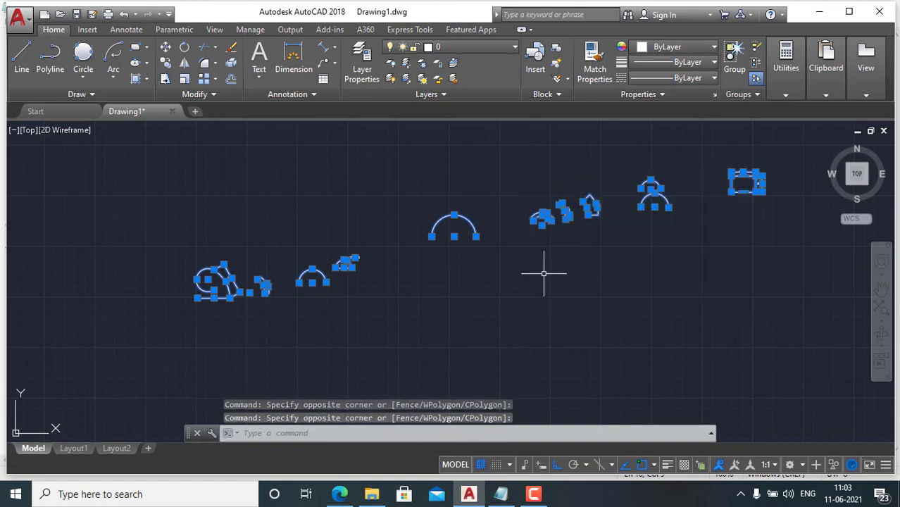
key(Delete)
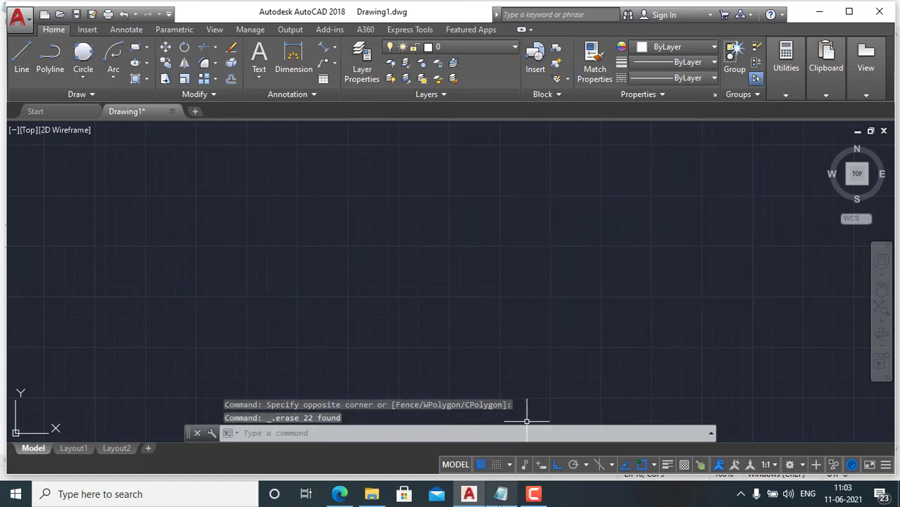
- Switch to Notepad and add the note "Trim command" with "TR double enter" on the line below it
click(501, 494)
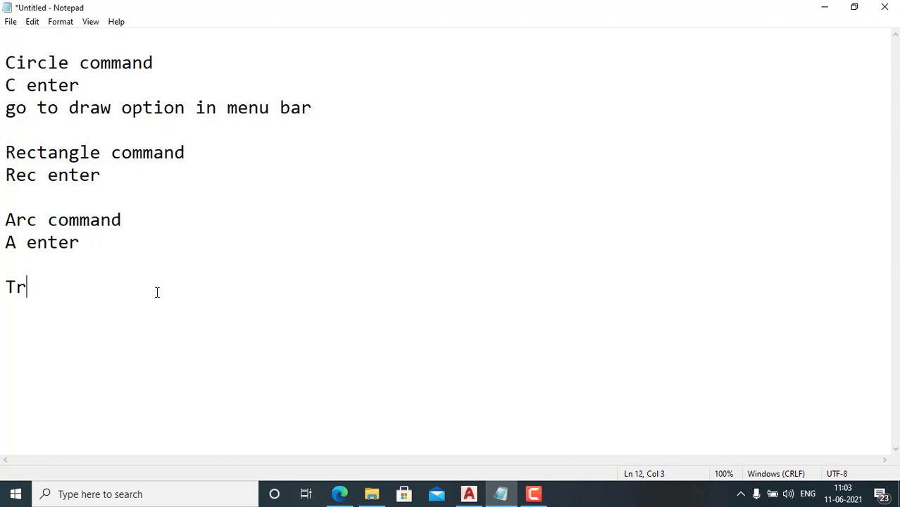
text(im command)
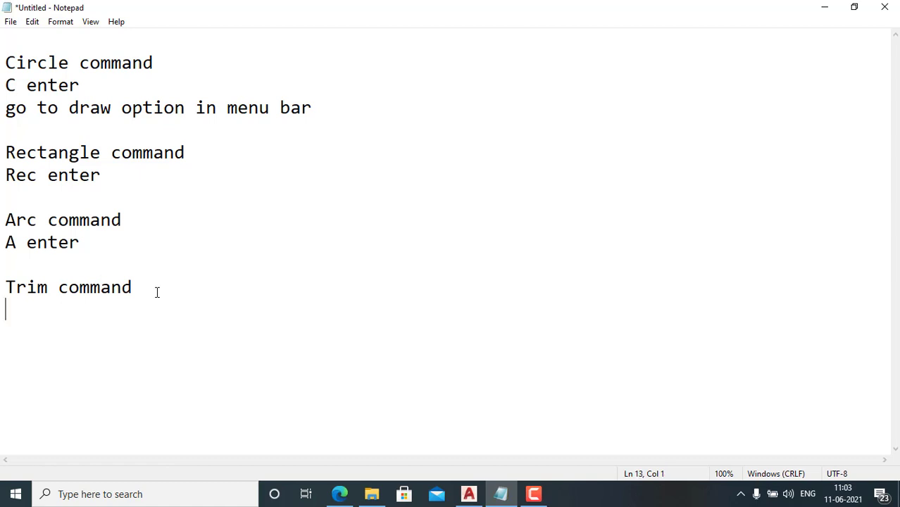
text( TR en)
key(BackSpace)
text(dou)
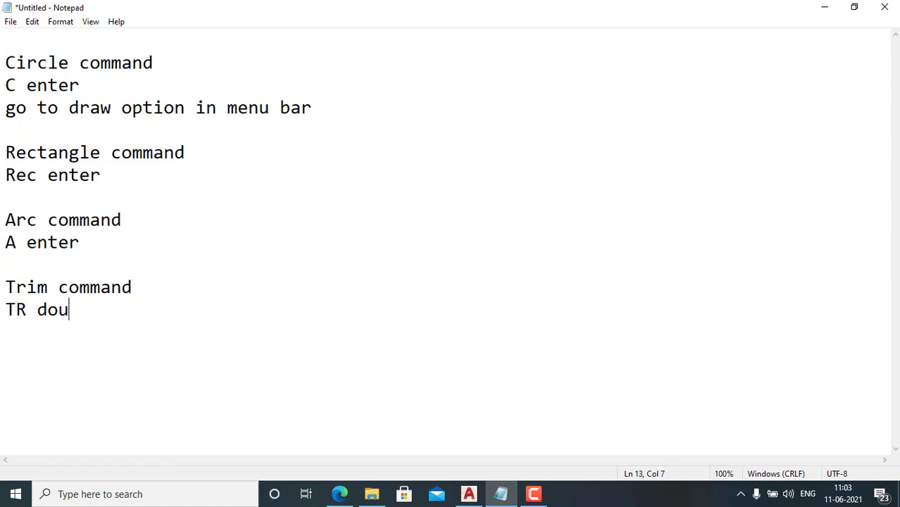
text(ble e)
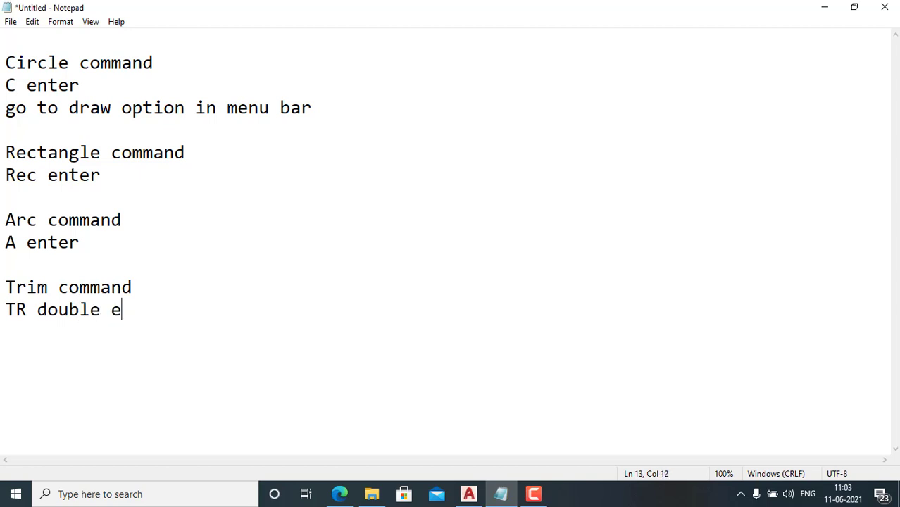
text(nter)
- Switch back to AutoCAD and look at where the Trim and Extend commands are offered
click(469, 494)
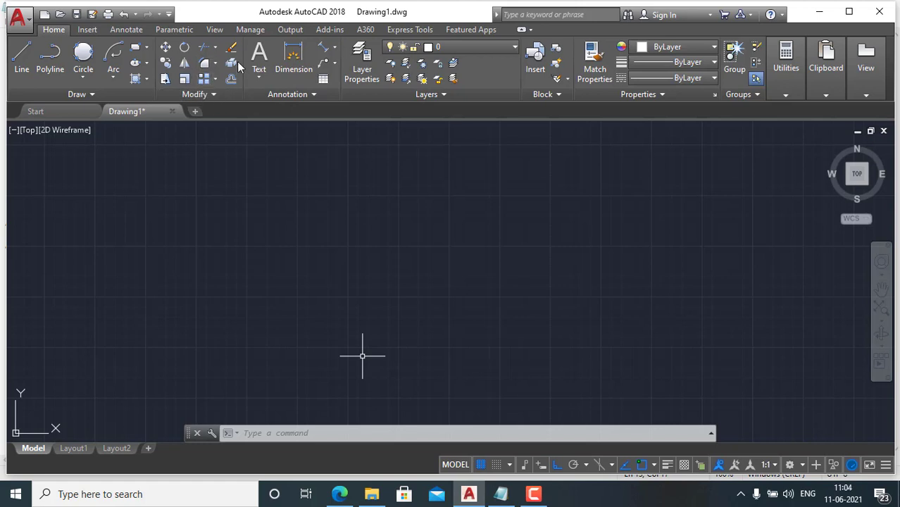
click(215, 47)
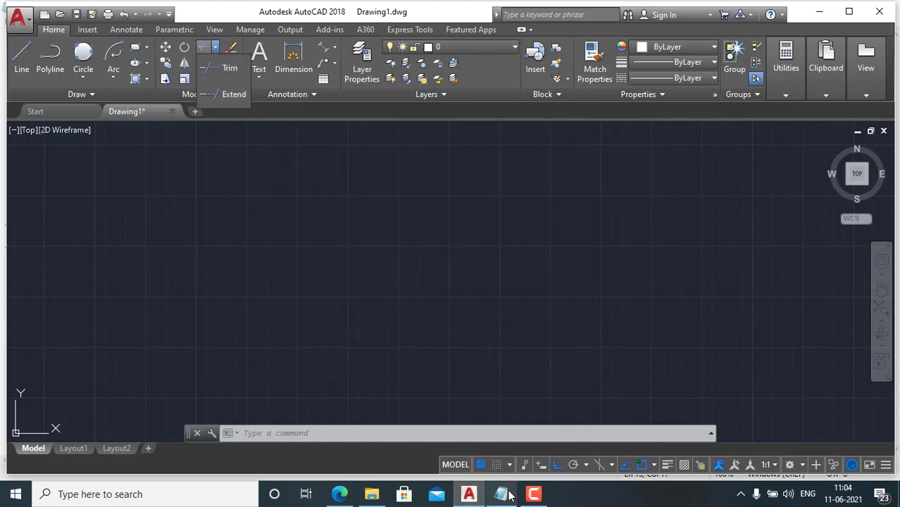
click(533, 496)
click(531, 497)
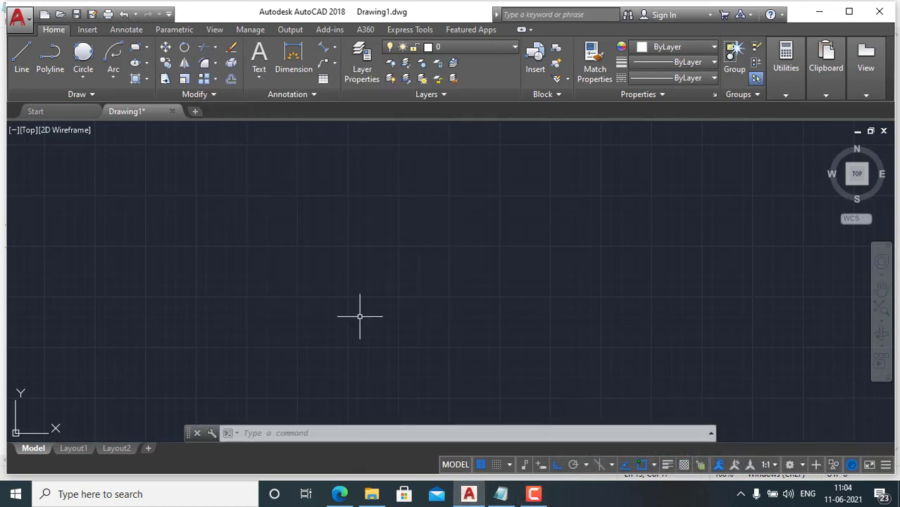
- Draw connected lines down, right, up and back left, with the last segment crossing the first vertical line and extending past it
click(21, 58)
click(309, 169)
click(356, 377)
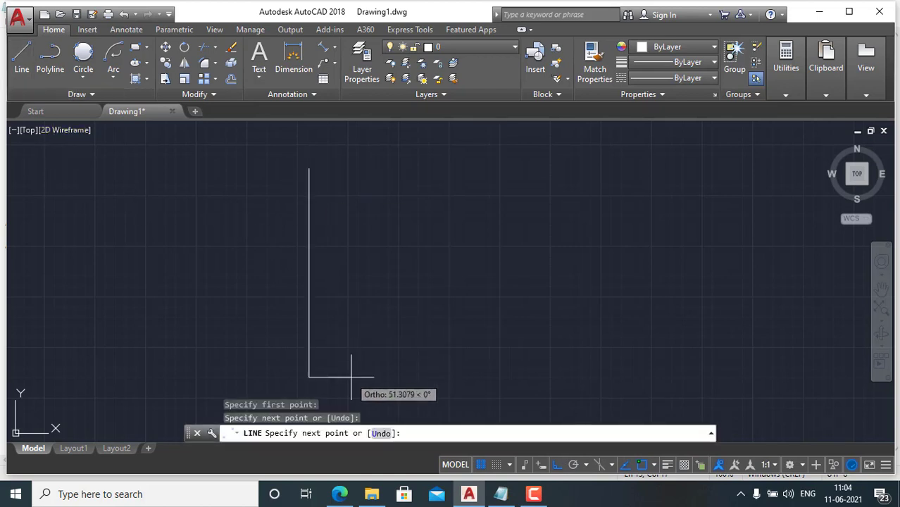
click(515, 378)
click(508, 269)
click(168, 270)
right_click(168, 270)
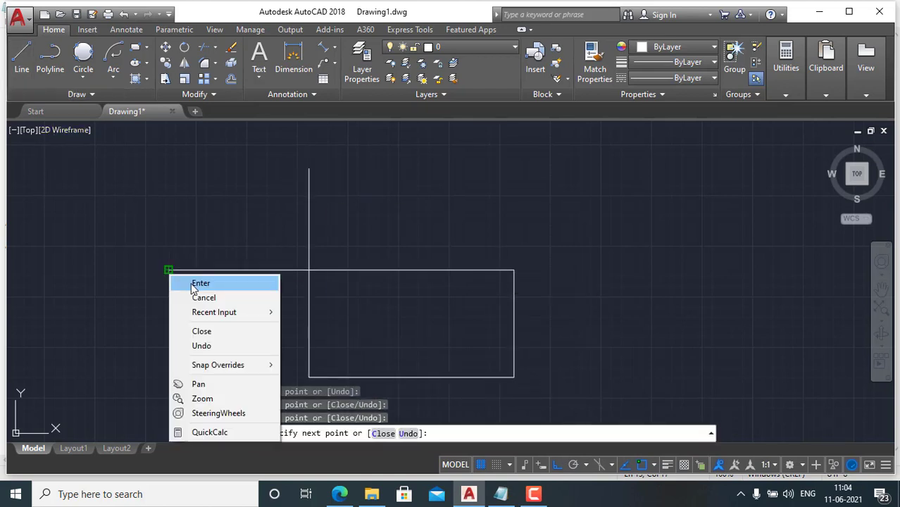
click(197, 284)
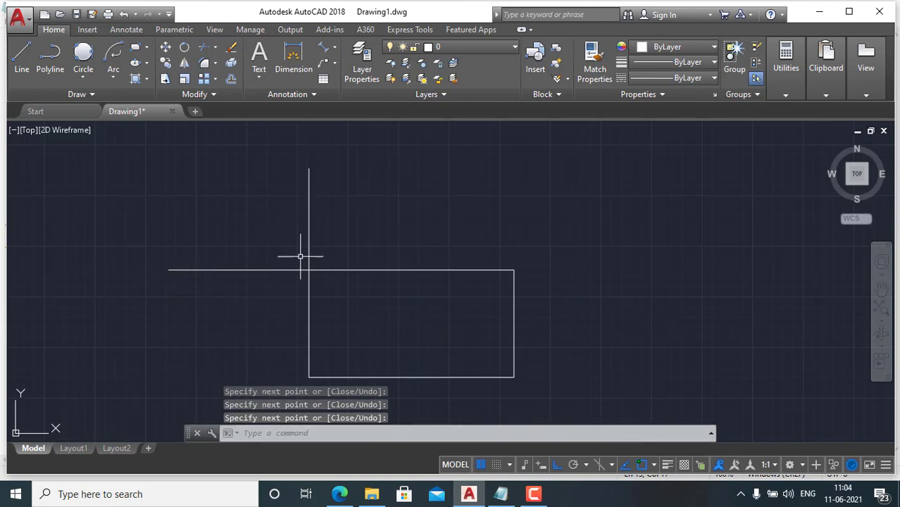
- Trim off the parts of the horizontal and vertical lines that extend past their crossing, leaving a closed rectangle
click(337, 269)
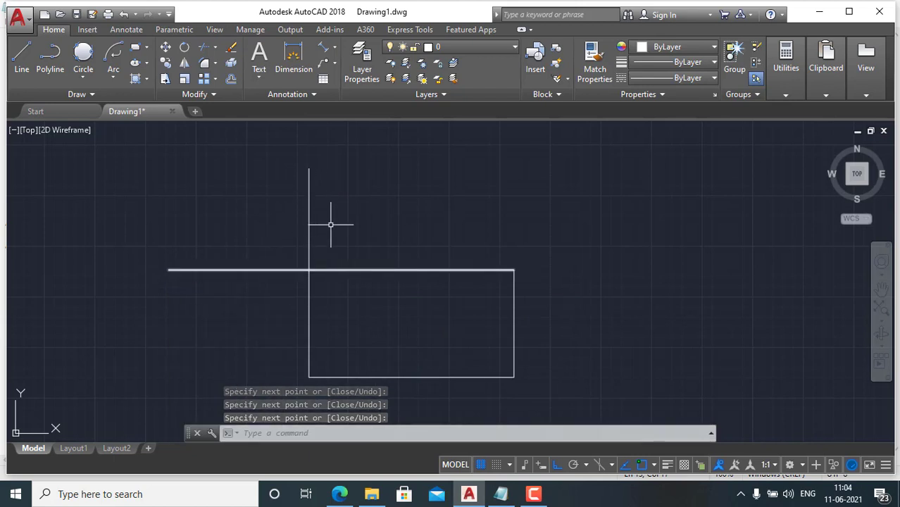
text(tr)
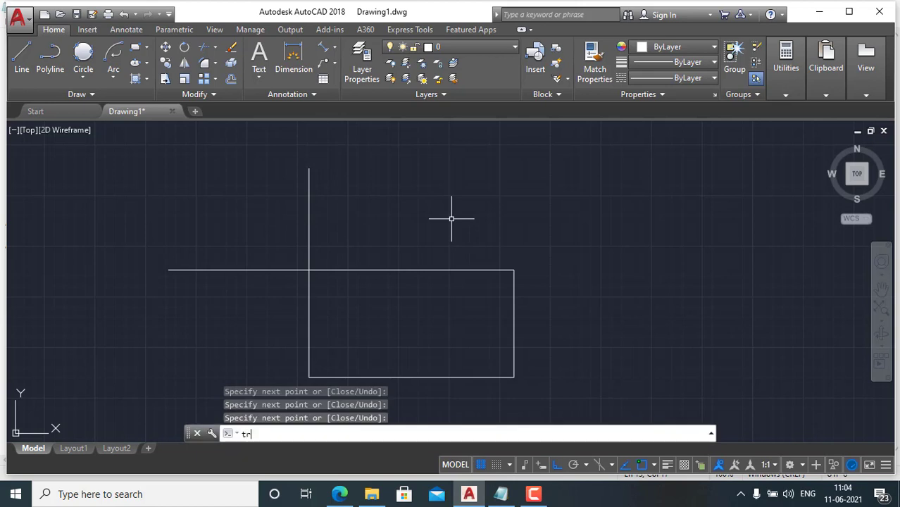
key(Return)
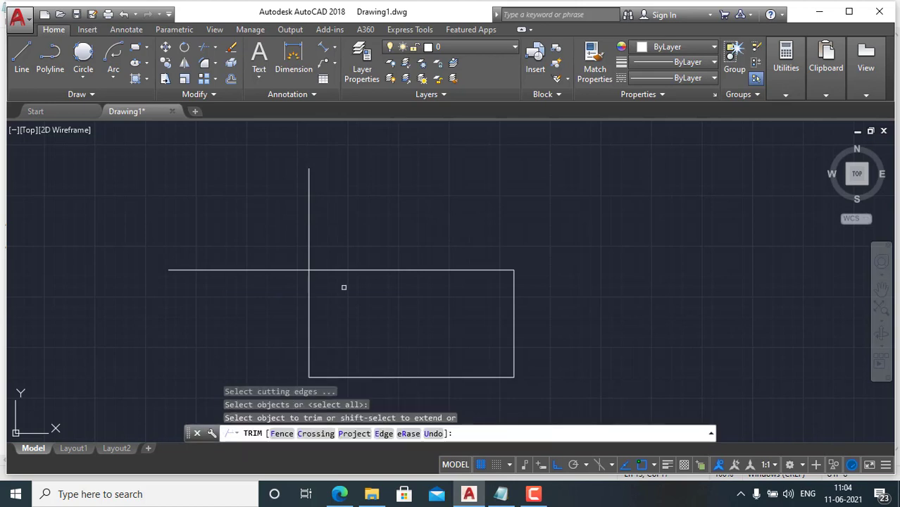
click(237, 270)
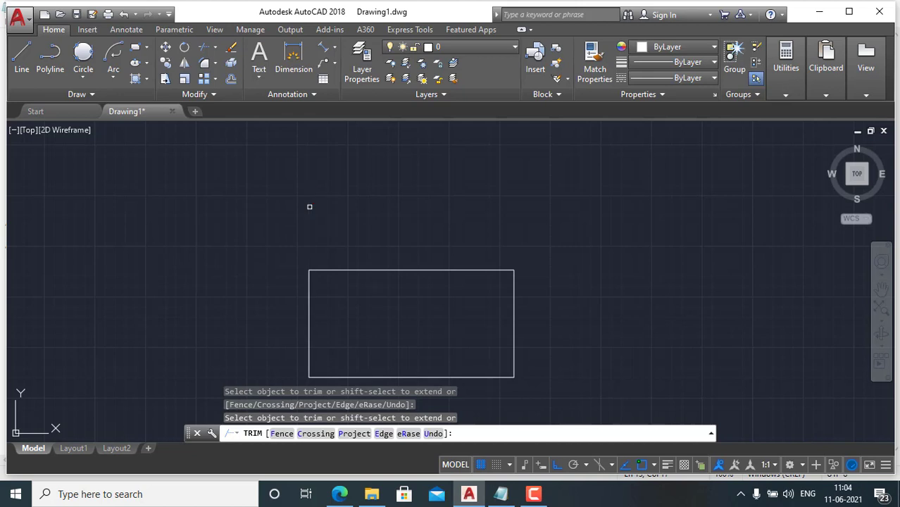
key(Escape)
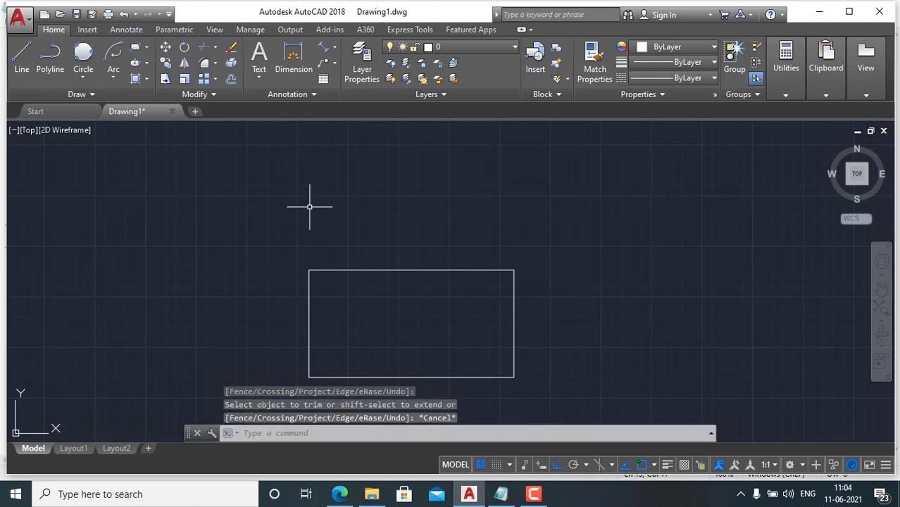
- Draw a center-radius circle with a radius of about 133 to the right of the rectangle
scroll(408, 283, down, 2)
middle_drag(448, 332, 348, 306)
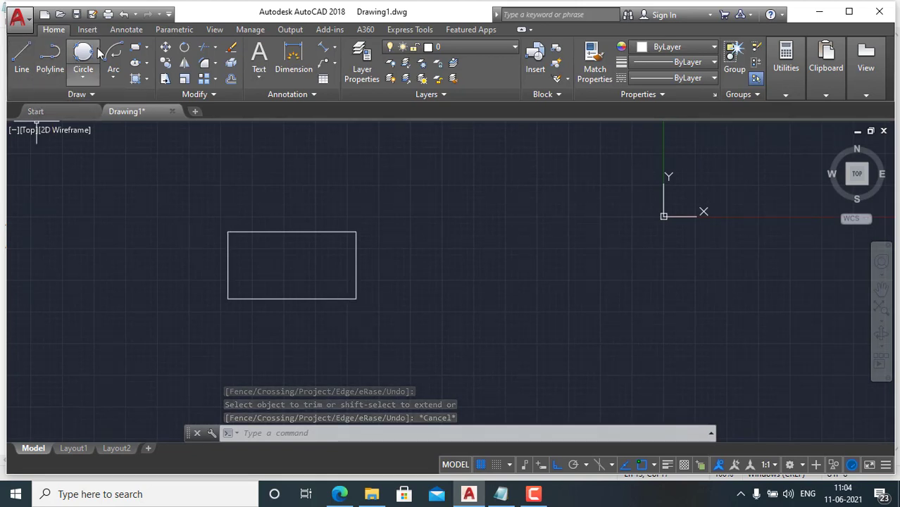
click(83, 76)
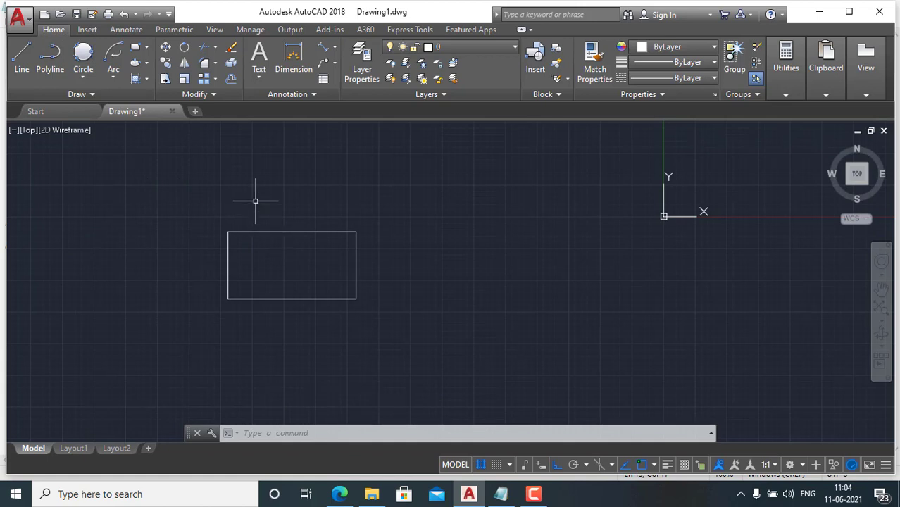
click(86, 82)
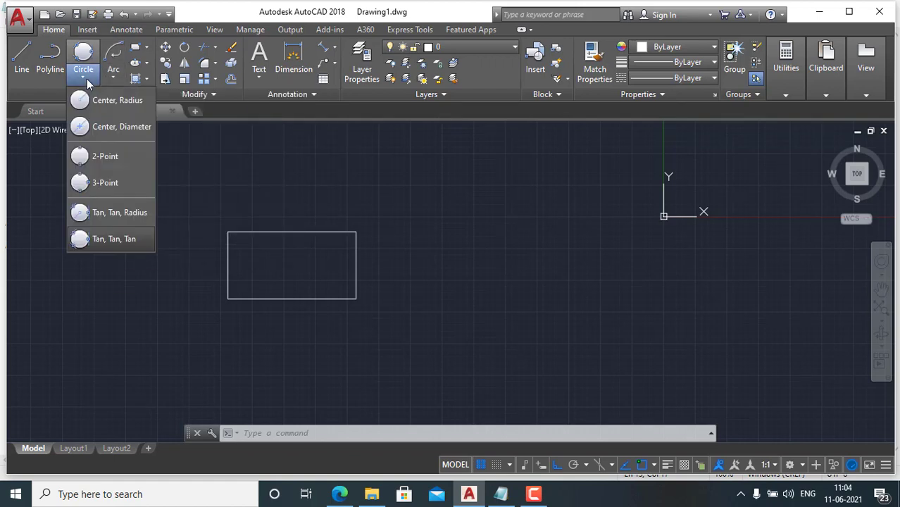
click(121, 108)
click(471, 274)
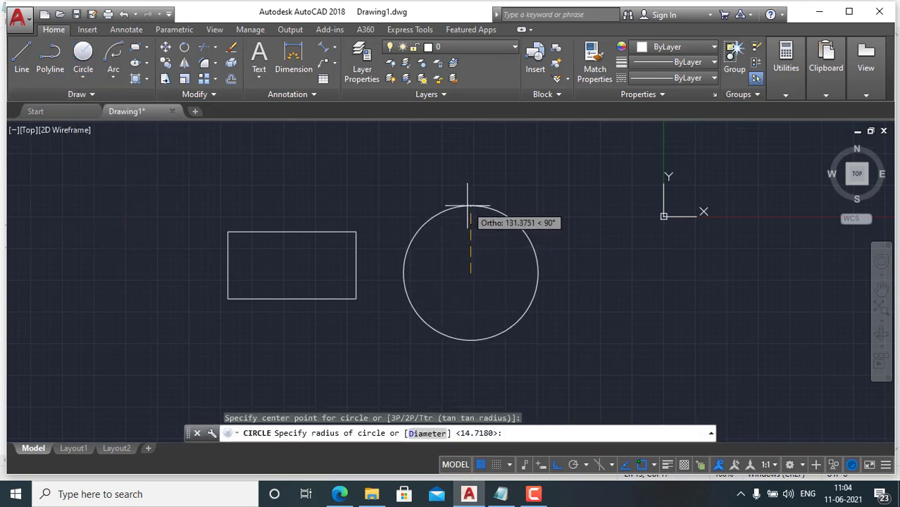
click(471, 206)
- Draw a second, larger center-radius circle further right so that it overlaps the first circle
click(85, 79)
click(102, 107)
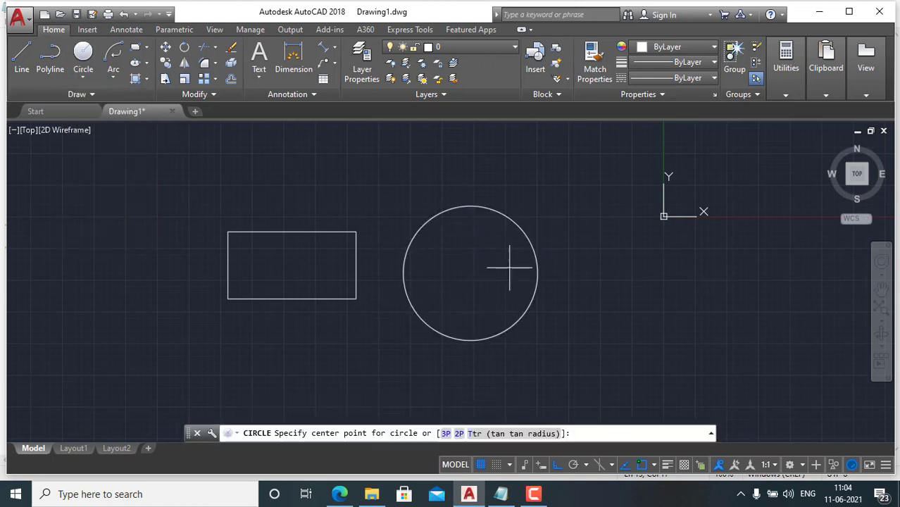
click(578, 276)
click(496, 236)
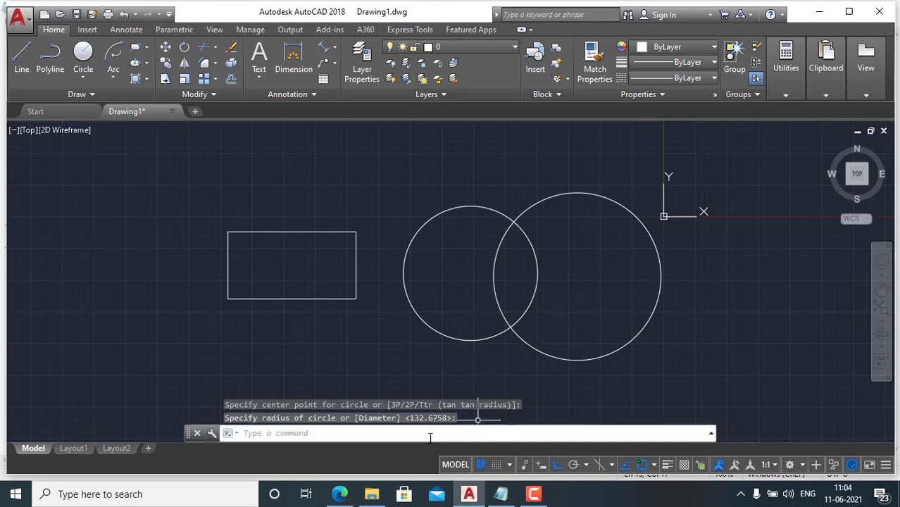
- Trim away both inner arcs where the two circles overlap, using all objects as cutting edges
click(356, 435)
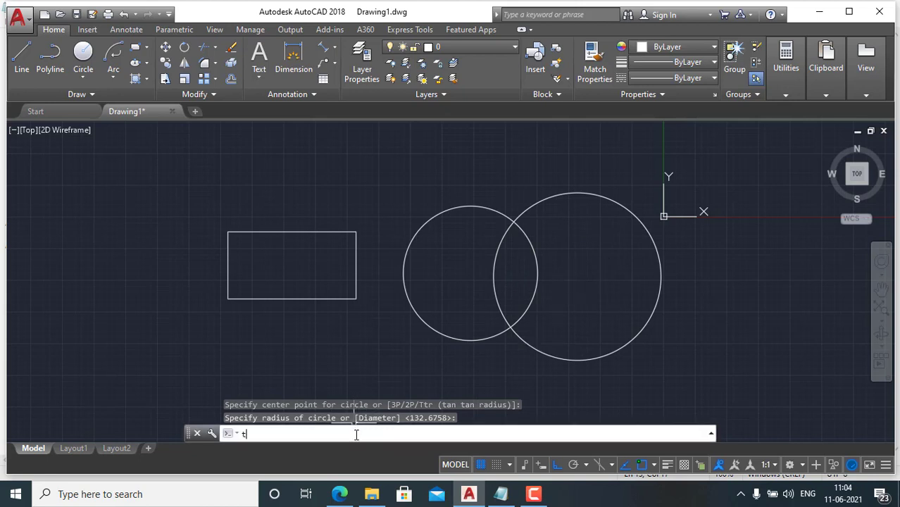
text(tr)
key(Return)
key(Return)
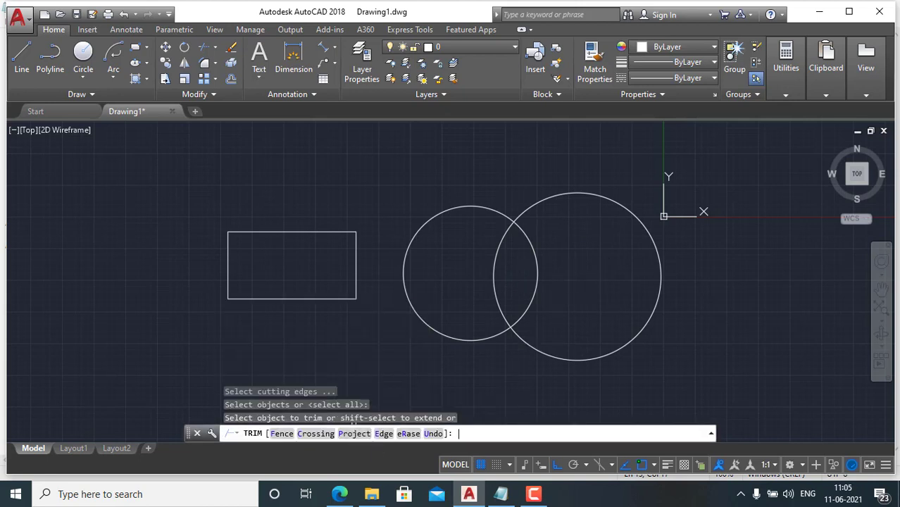
drag(592, 235, 475, 300)
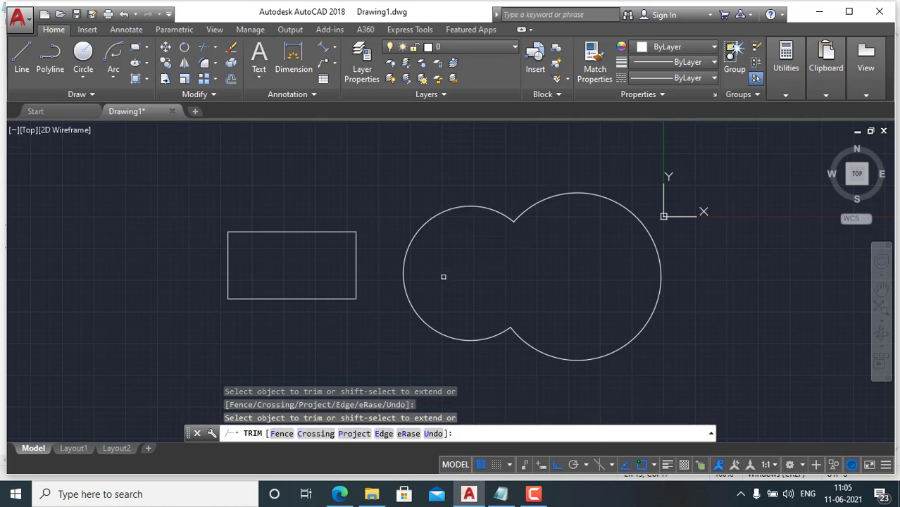
key(Escape)
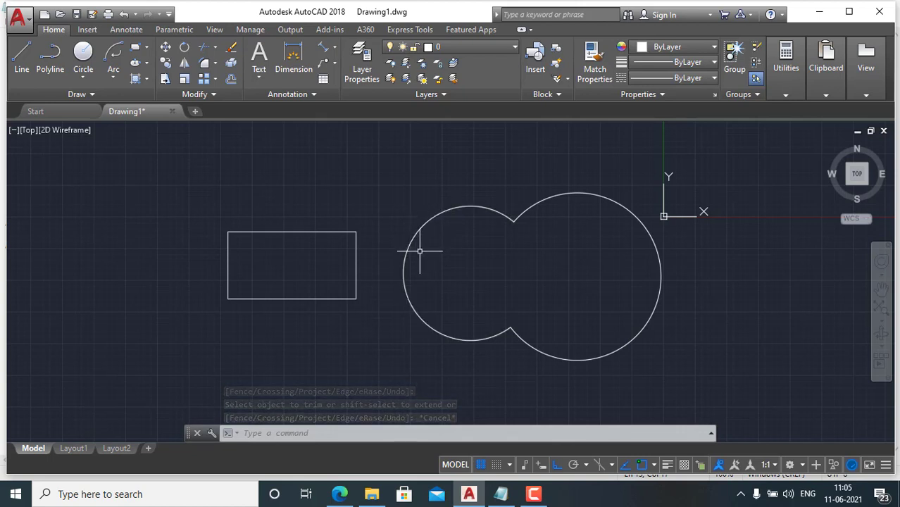
click(532, 497)
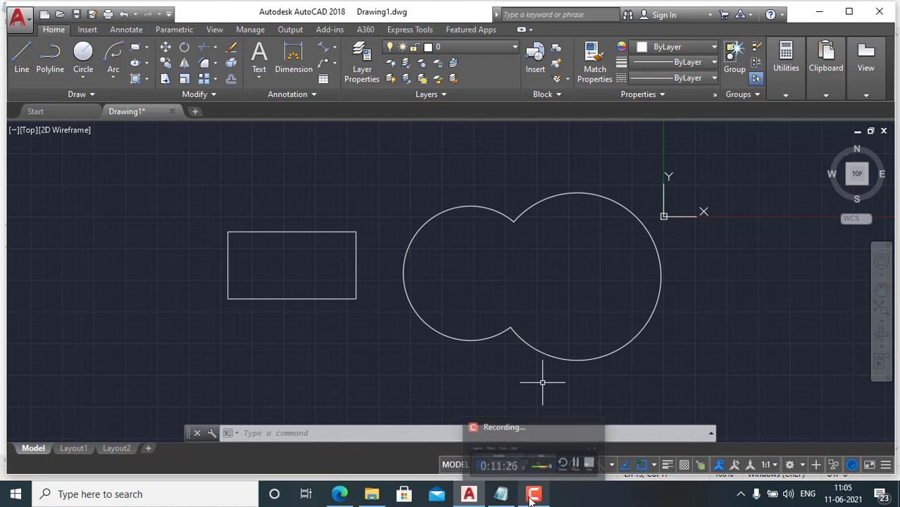
click(533, 497)
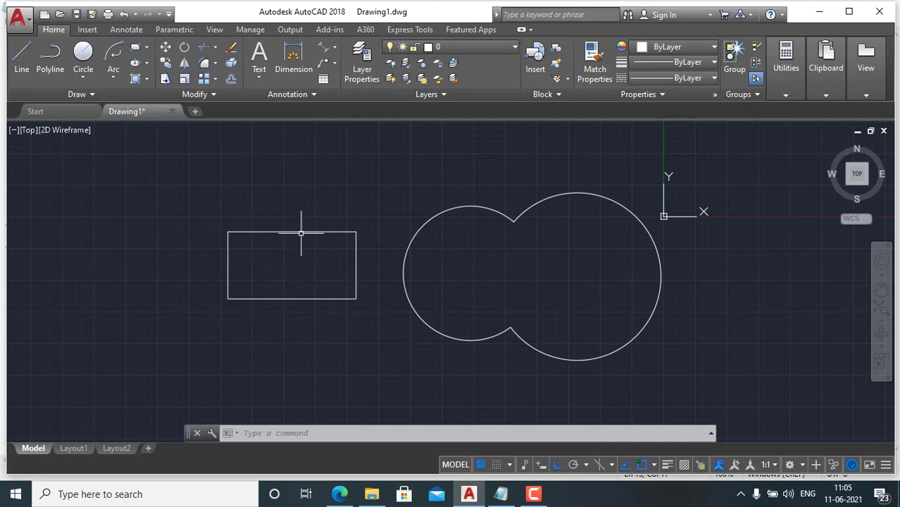
scroll(330, 345, down, 1)
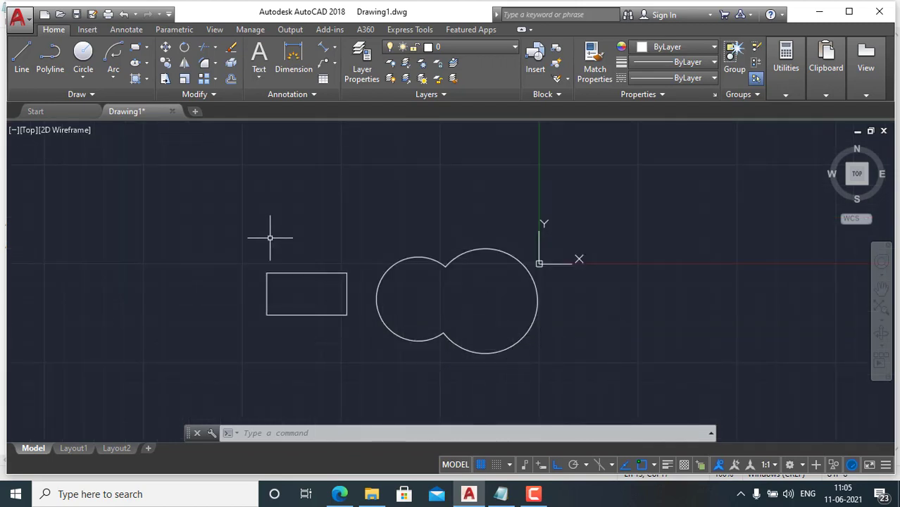
- Switch to Notepad to review the circle, rectangle, arc and trim command notes, and return to AutoCAD
click(504, 493)
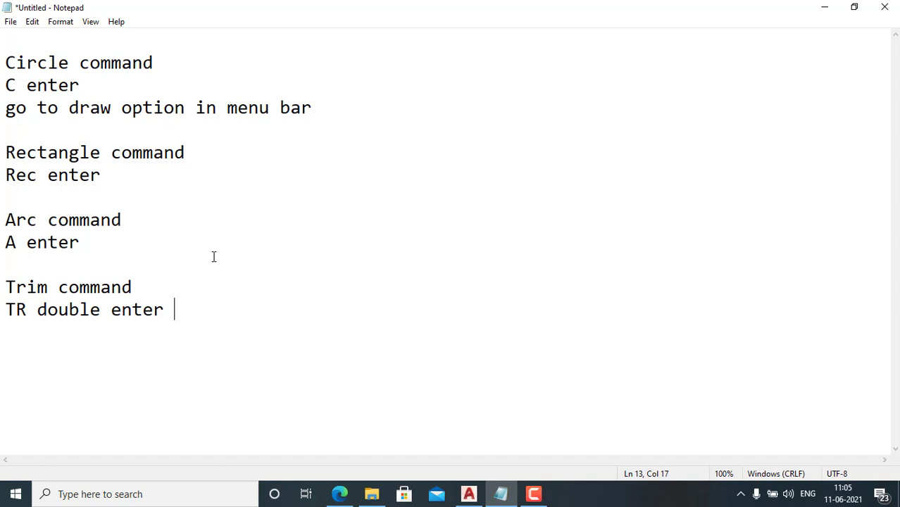
click(468, 494)
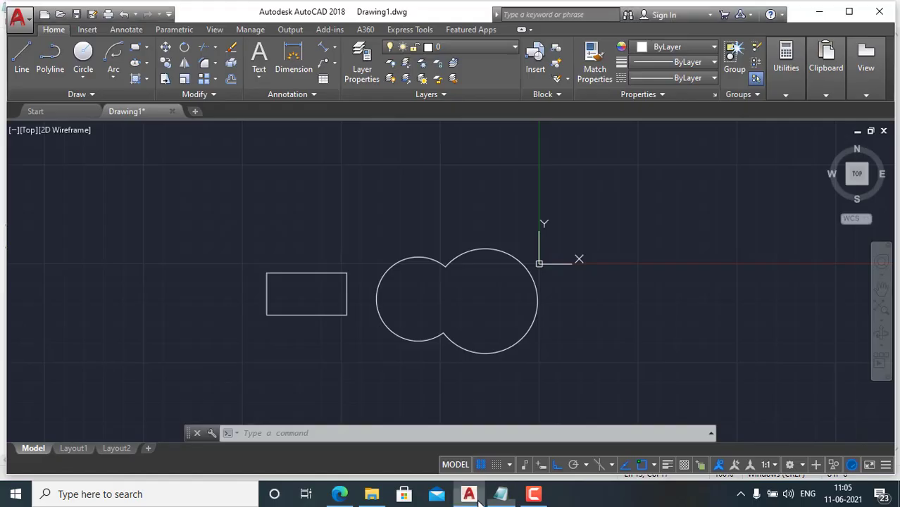
click(501, 494)
click(469, 494)
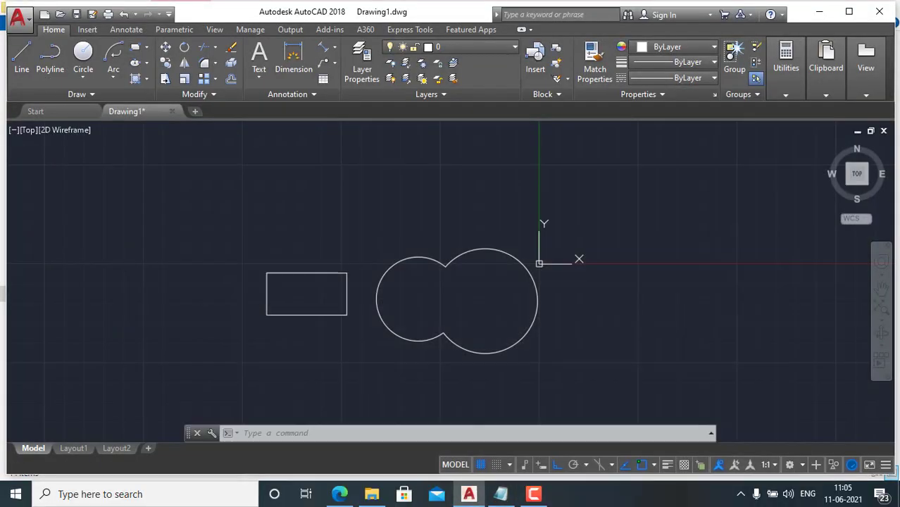